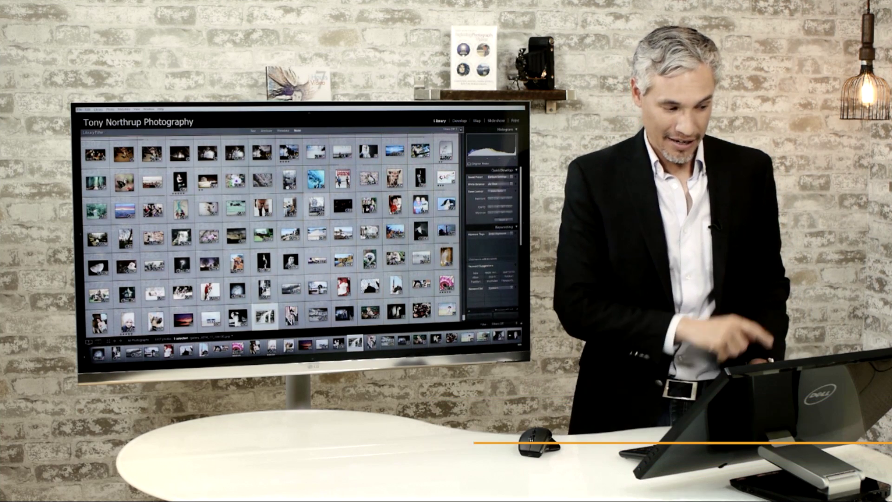
Step: Cycle the window's screen mode to full screen with the menu bar
{"action": "key", "text": "shift+f"}
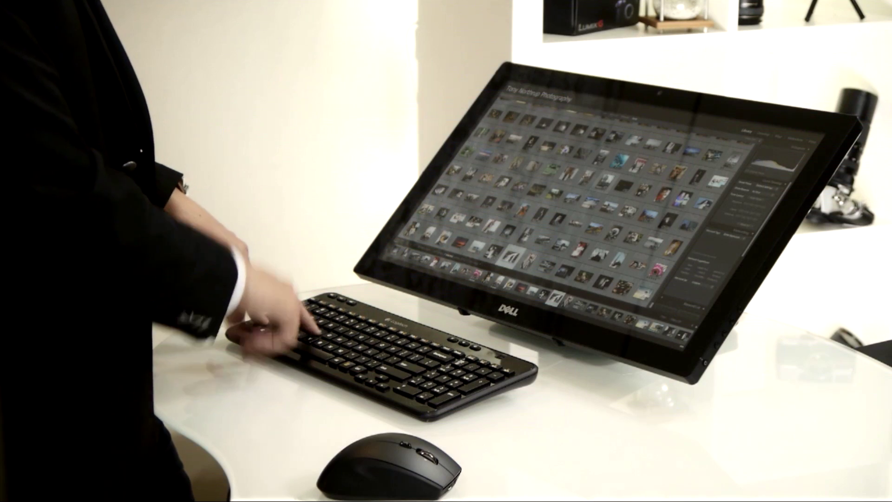
{"action": "key", "text": "shift+f"}
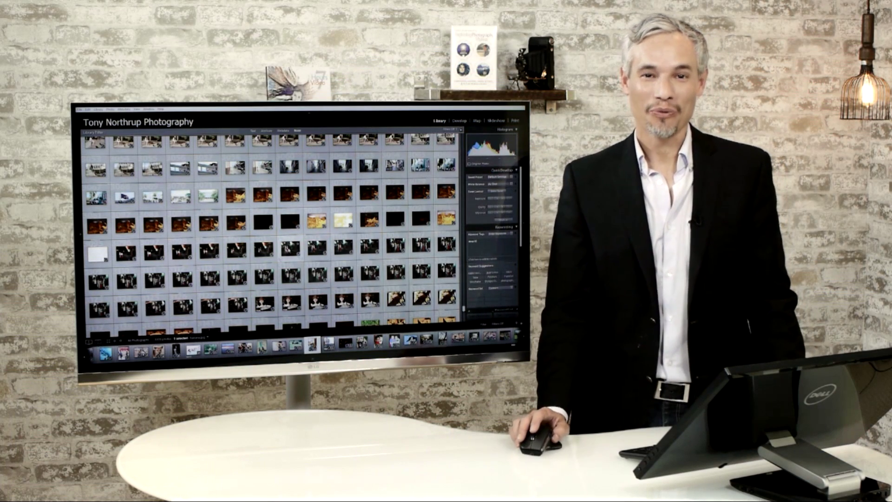
Step: Open the Lightroom Sample Pictures catalog, relaunching the program with it and skipping the backup this time
{"action": "left_click", "coordinate": [8, 4]}
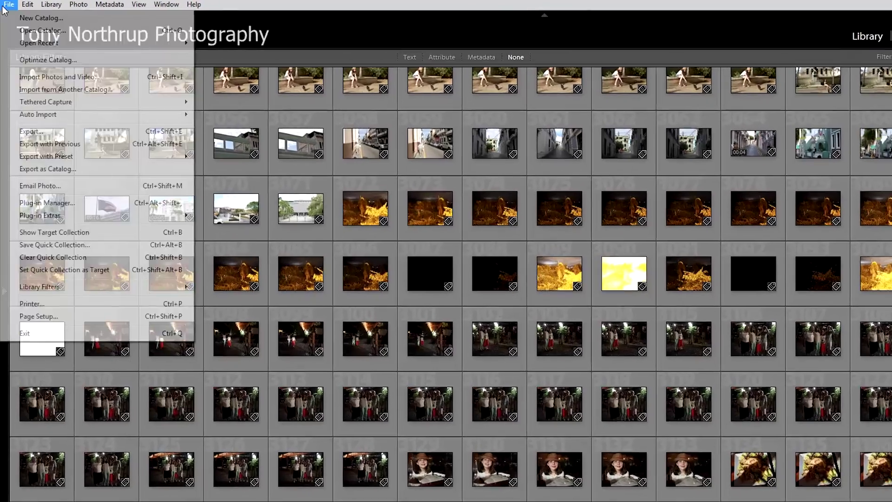
{"action": "left_click", "coordinate": [42, 30]}
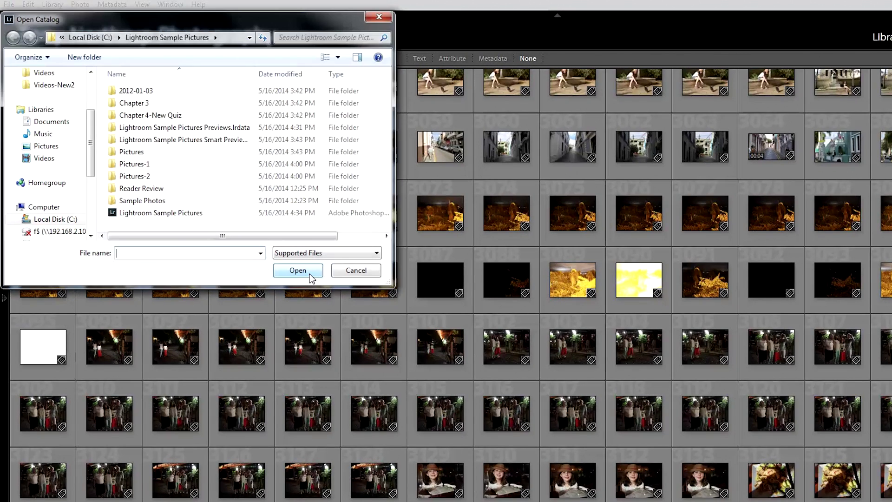
{"action": "left_click", "coordinate": [193, 215]}
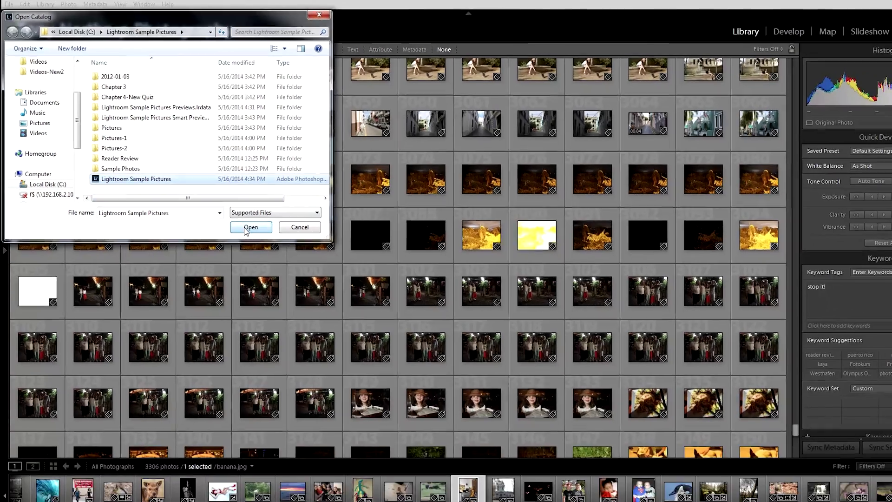
{"action": "left_click", "coordinate": [280, 271]}
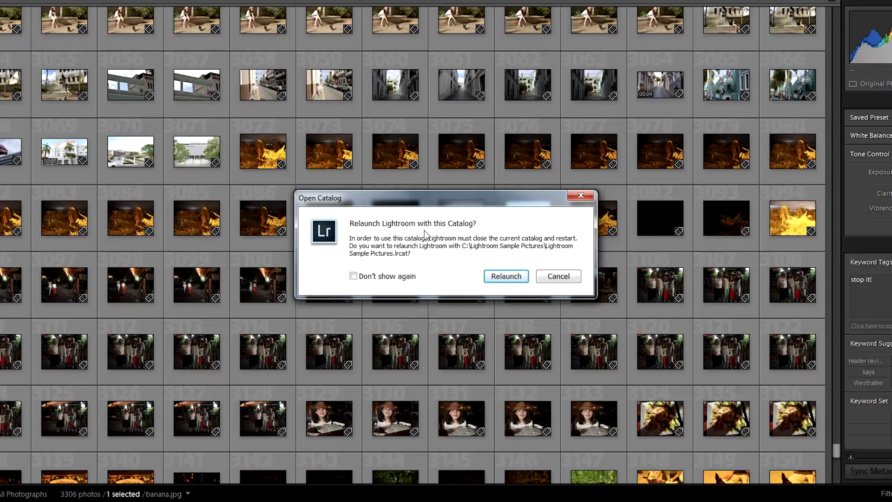
{"action": "left_click", "coordinate": [512, 279]}
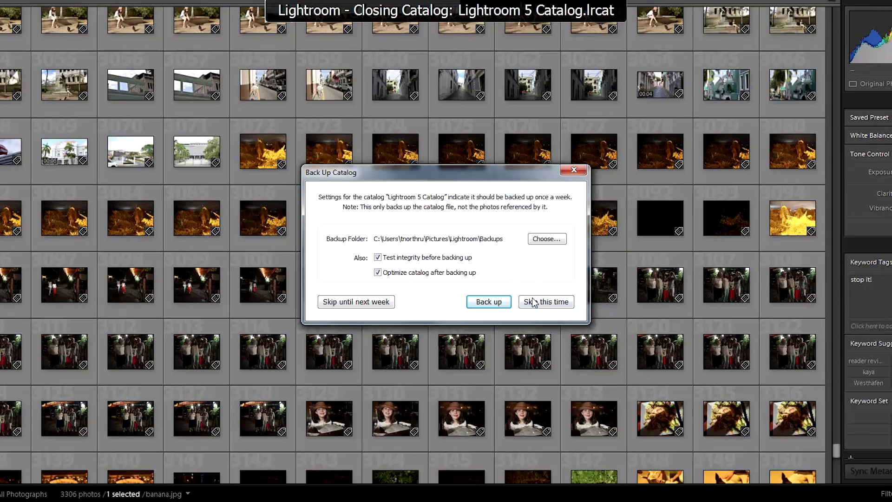
{"action": "left_click", "coordinate": [533, 302]}
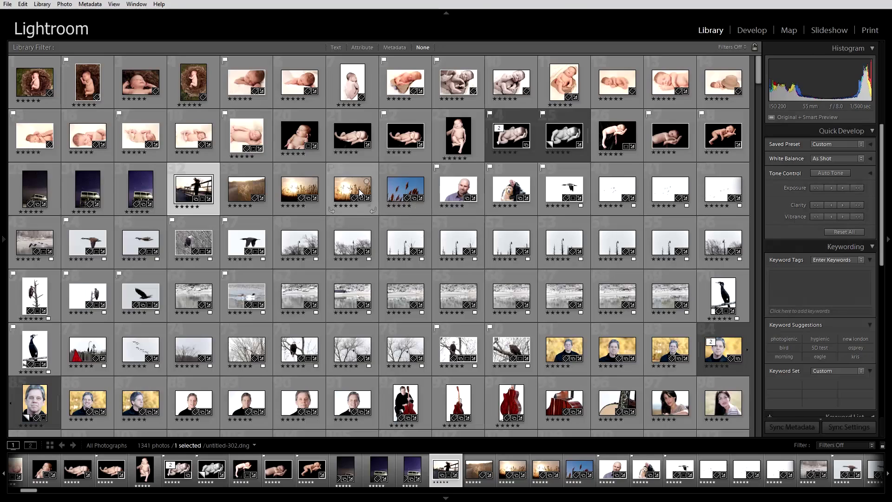
Step: View the sunset reeds photo in Loupe view, zoom in on it, and inspect the bald man's portrait close up
{"action": "left_click", "coordinate": [360, 193]}
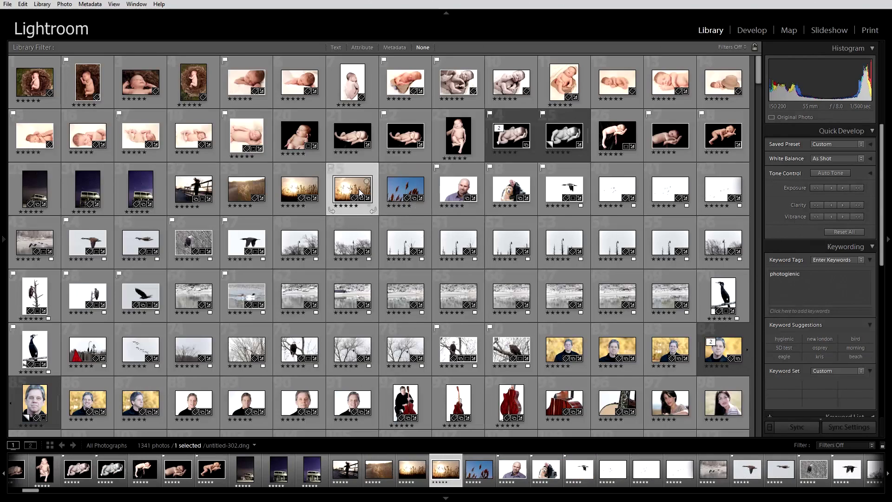
{"action": "double_click", "coordinate": [360, 193]}
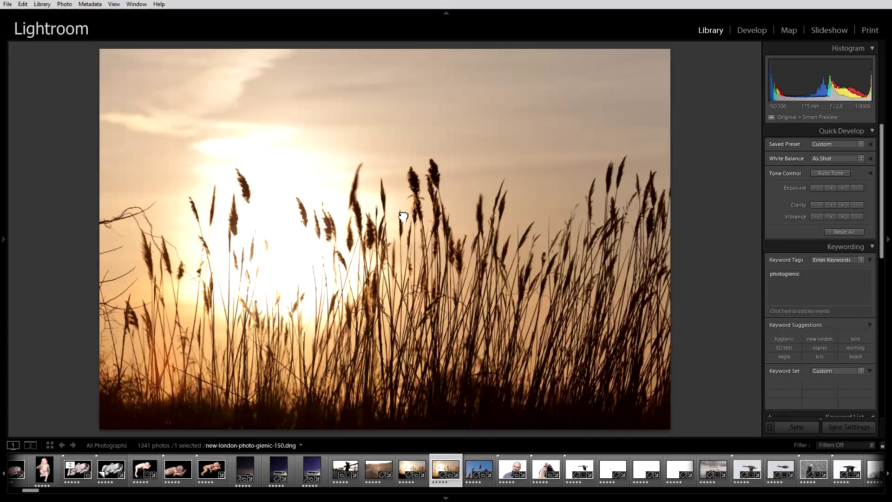
{"action": "left_click", "coordinate": [400, 215]}
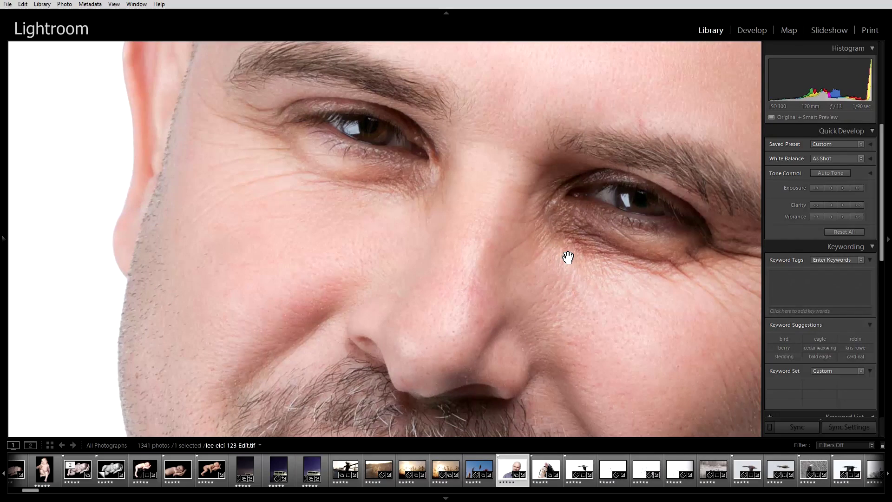
{"action": "left_click", "coordinate": [568, 257]}
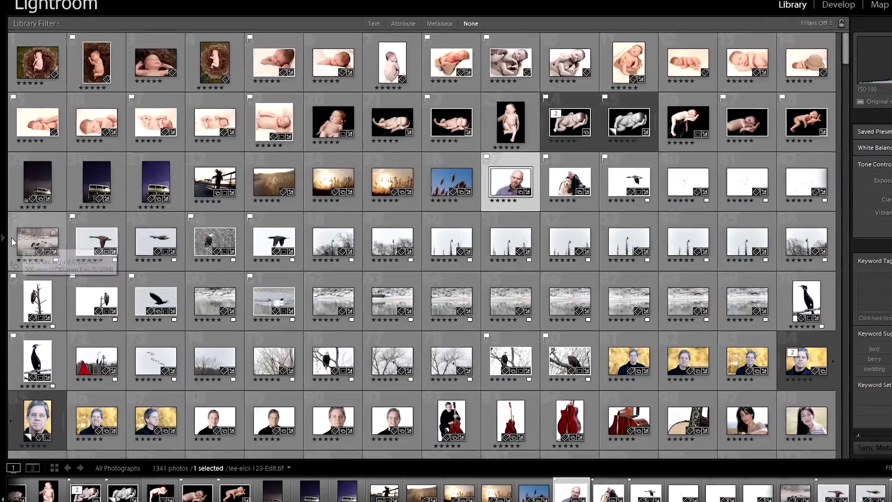
Step: Try showing and hiding the left panel, the right panel and the module picker around the photo grid
{"action": "mouse_move", "coordinate": [6, 239]}
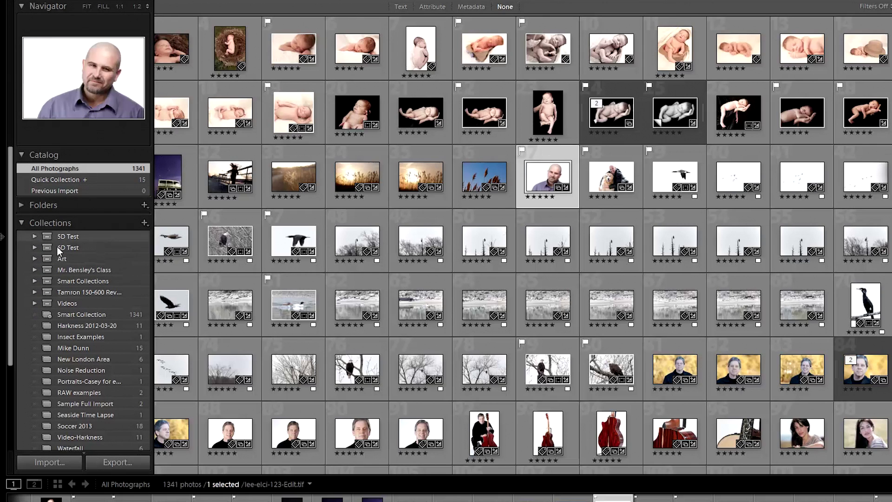
{"action": "left_click", "coordinate": [4, 239]}
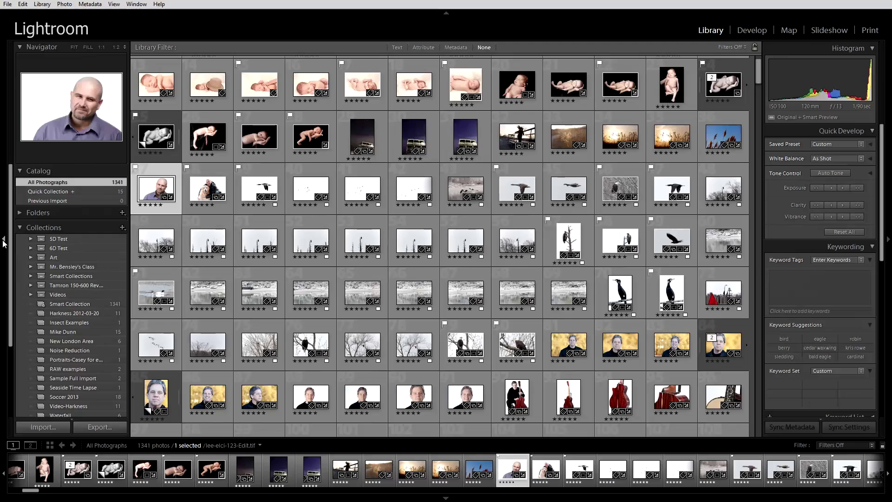
{"action": "key", "text": "F7"}
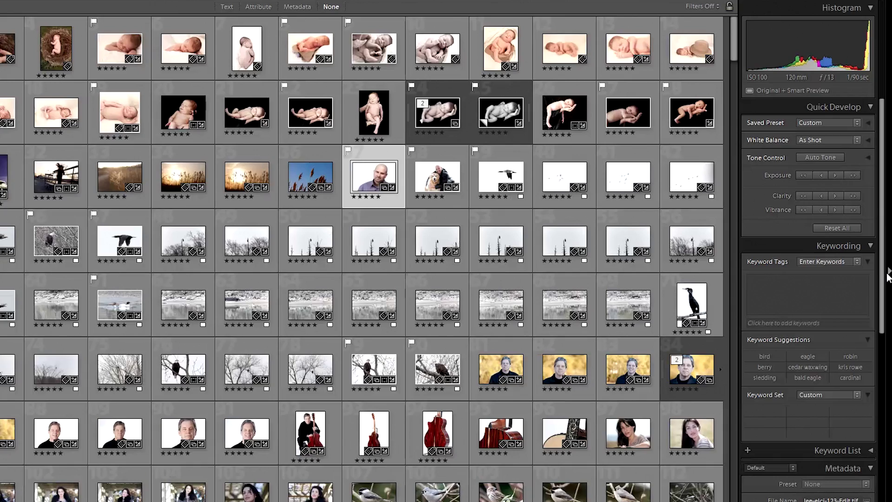
{"action": "left_click", "coordinate": [887, 274]}
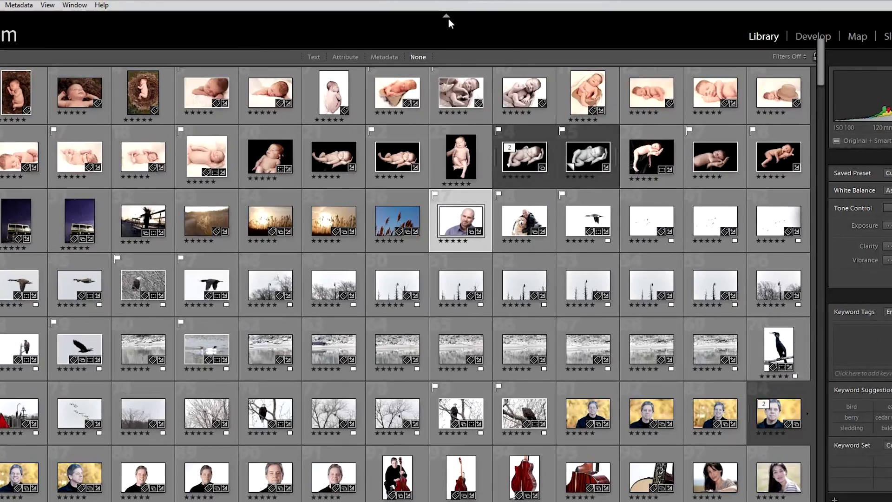
{"action": "left_click", "coordinate": [447, 17]}
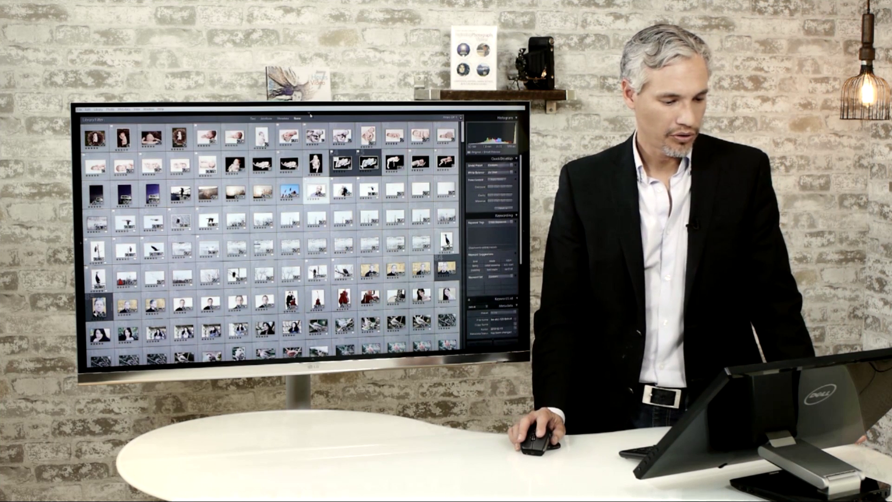
Step: Show the toolbar below the photo grid and adjust the thumbnail size, ending with small thumbnails
{"action": "mouse_move", "coordinate": [192, 123]}
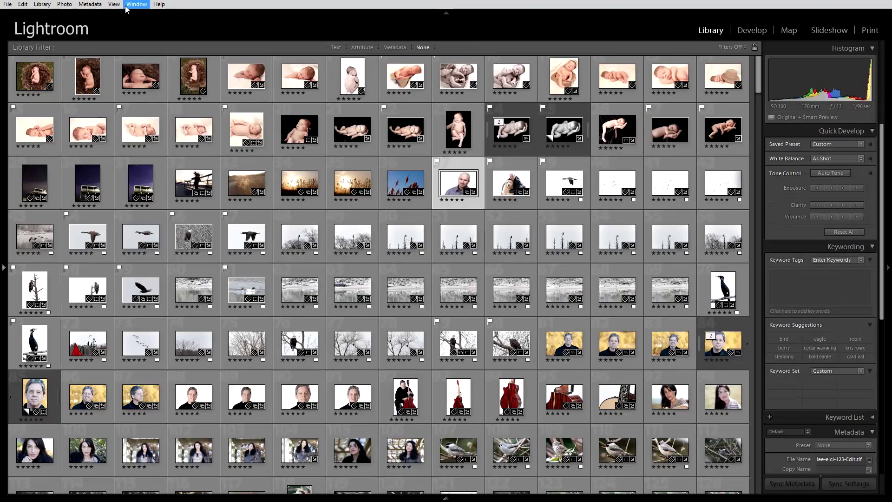
{"action": "left_click", "coordinate": [117, 4]}
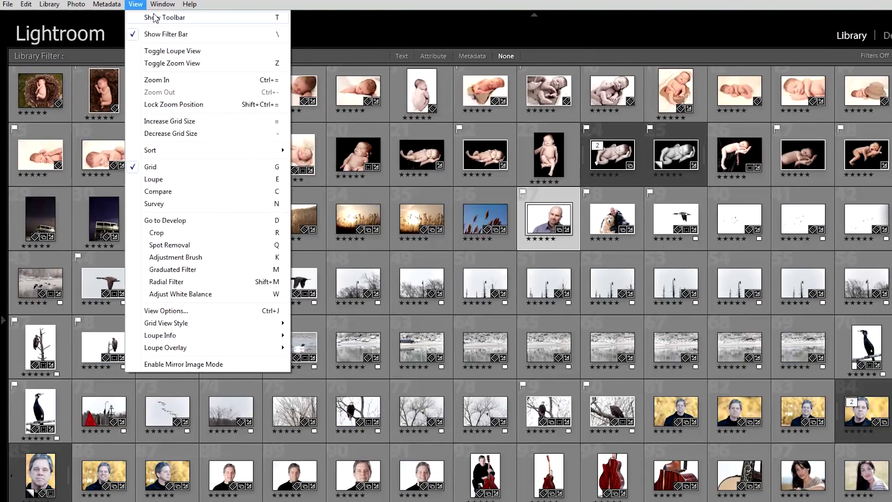
{"action": "left_click", "coordinate": [195, 17]}
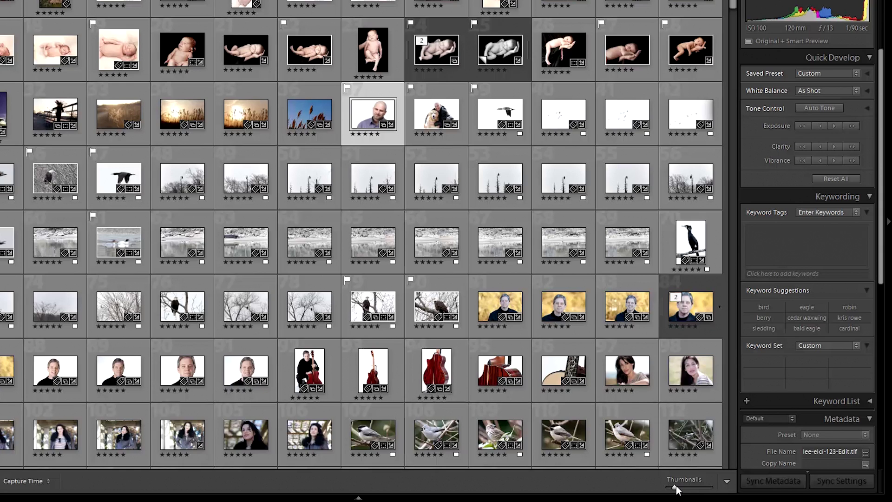
{"action": "left_click_drag", "start_coordinate": [675, 489], "coordinate": [724, 488]}
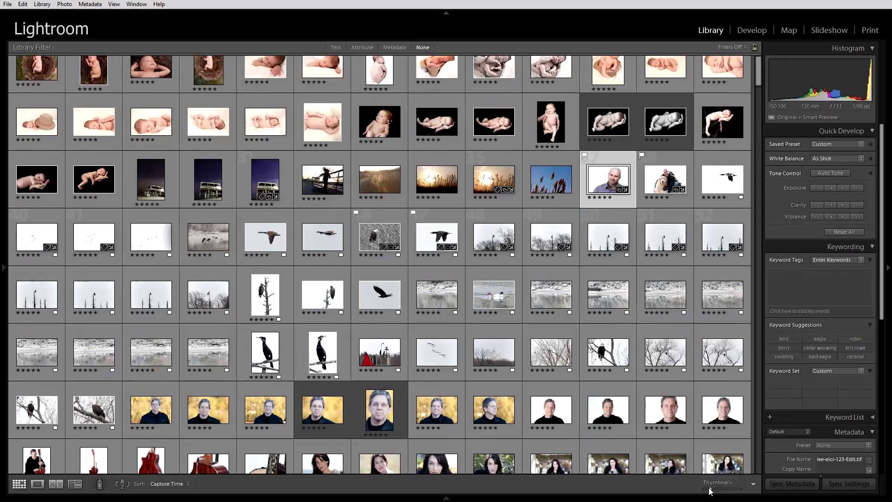
{"action": "left_click_drag", "start_coordinate": [707, 488], "coordinate": [709, 489]}
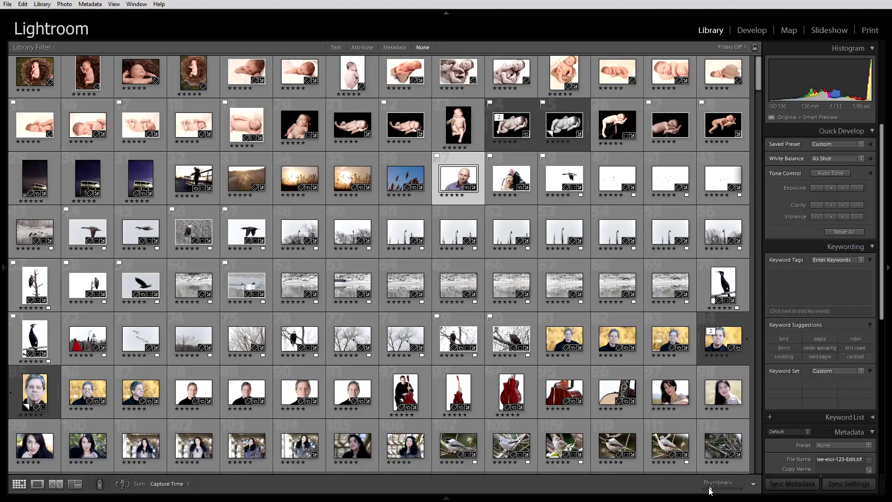
Step: Select the two neighbouring red cardinal photos, numbers 146 and 147, together in the grid
{"action": "scroll", "coordinate": [648, 438], "scroll_direction": "down", "scroll_amount": 15}
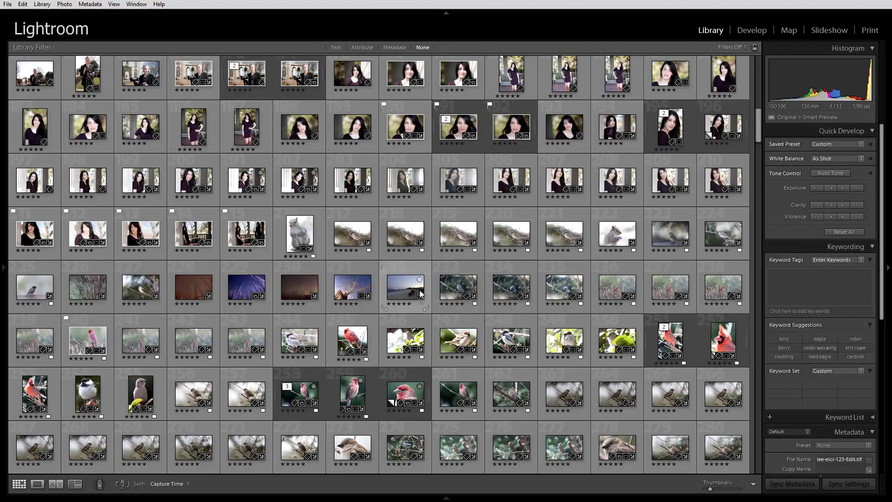
{"action": "scroll", "coordinate": [419, 289], "scroll_direction": "up", "scroll_amount": 2}
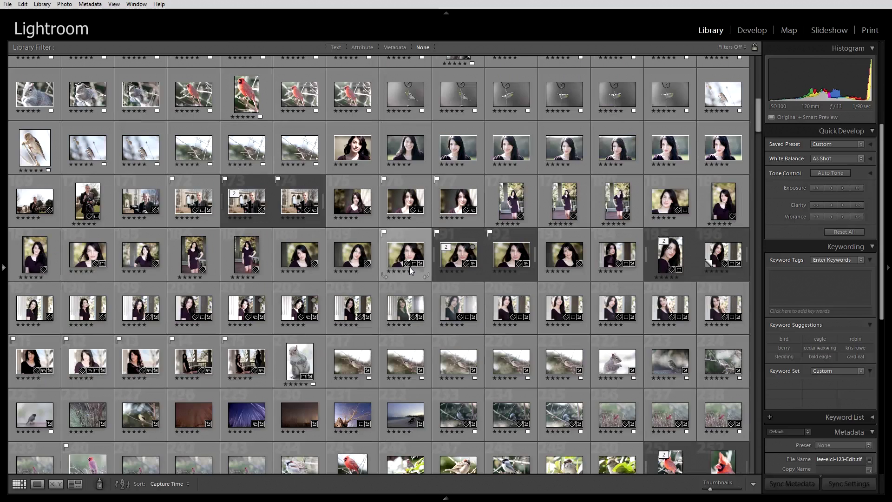
{"action": "scroll", "coordinate": [409, 268], "scroll_direction": "up", "scroll_amount": 3}
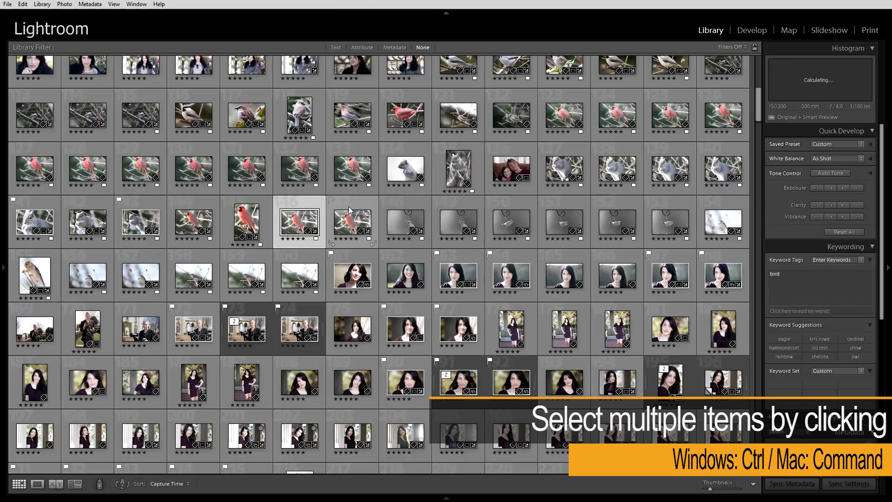
{"action": "left_click", "coordinate": [349, 211], "text": "ctrl"}
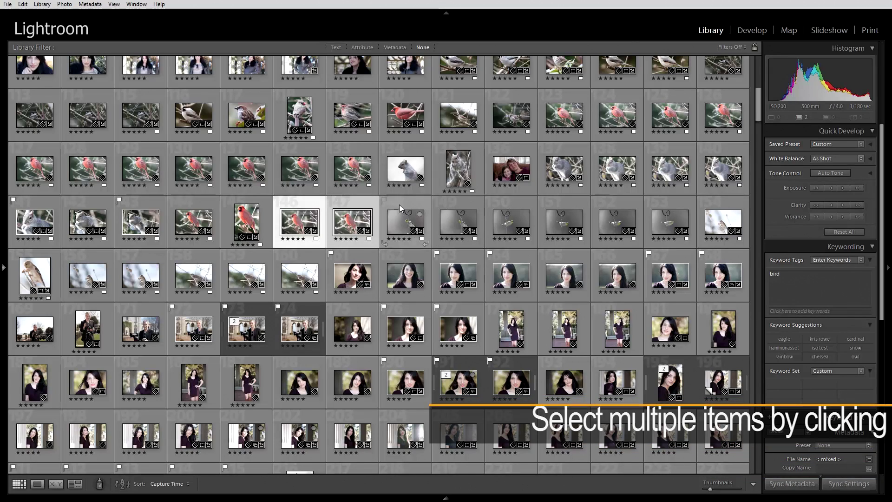
{"action": "left_click", "coordinate": [399, 208]}
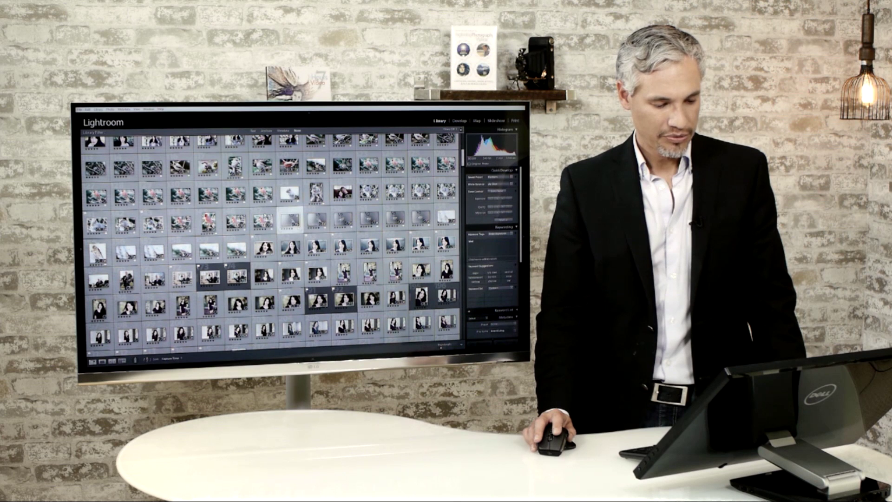
{"action": "left_click", "coordinate": [263, 219]}
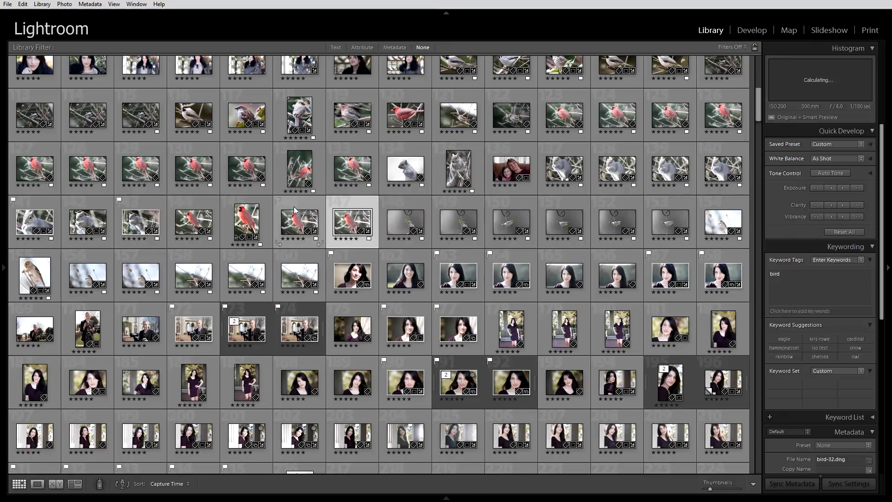
{"action": "left_click", "coordinate": [294, 210], "text": "shift"}
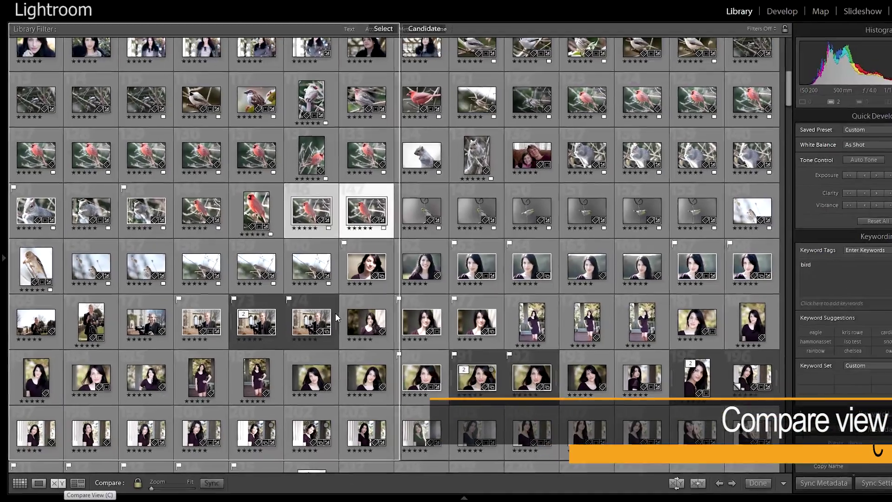
Step: Show the two cardinal photos in Compare view with the right panel hidden, zoomed to 1:1 on the birds' heads
{"action": "left_click", "coordinate": [72, 481]}
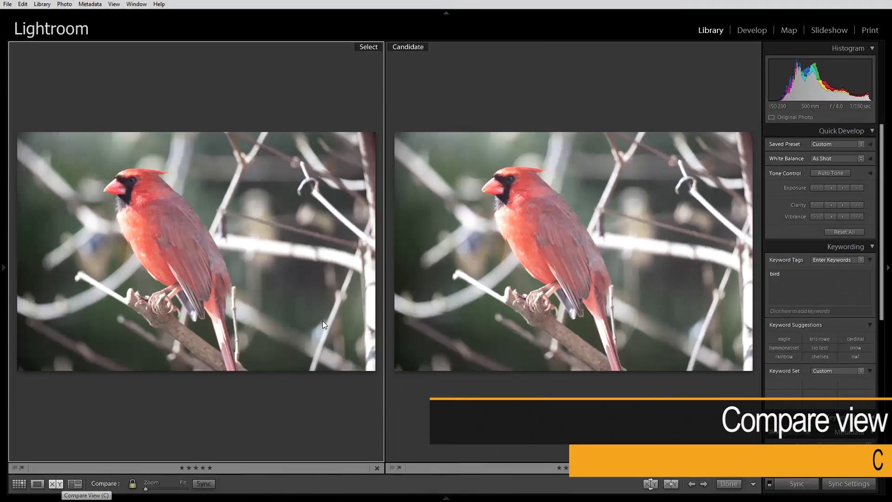
{"action": "left_click", "coordinate": [888, 269]}
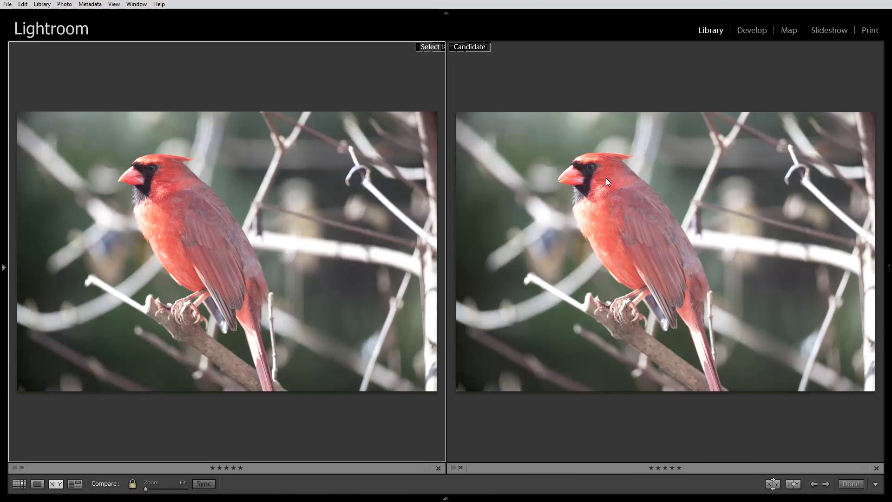
{"action": "left_click", "coordinate": [598, 171]}
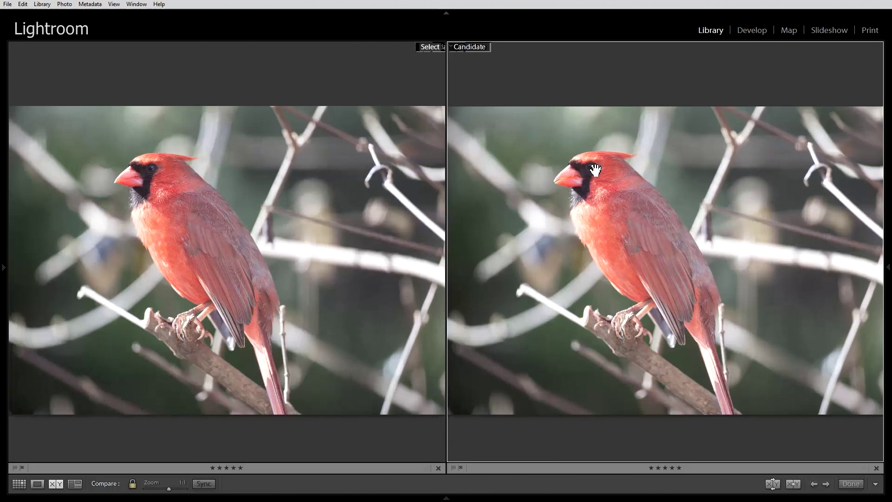
{"action": "left_click", "coordinate": [595, 171]}
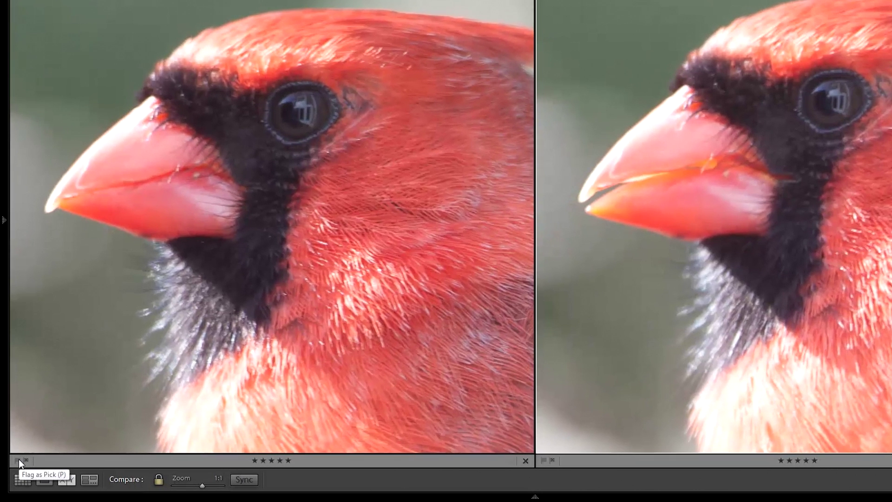
Step: Flag the Select cardinal photo as a pick and the Candidate photo with the open beak as rejected
{"action": "left_click", "coordinate": [18, 460]}
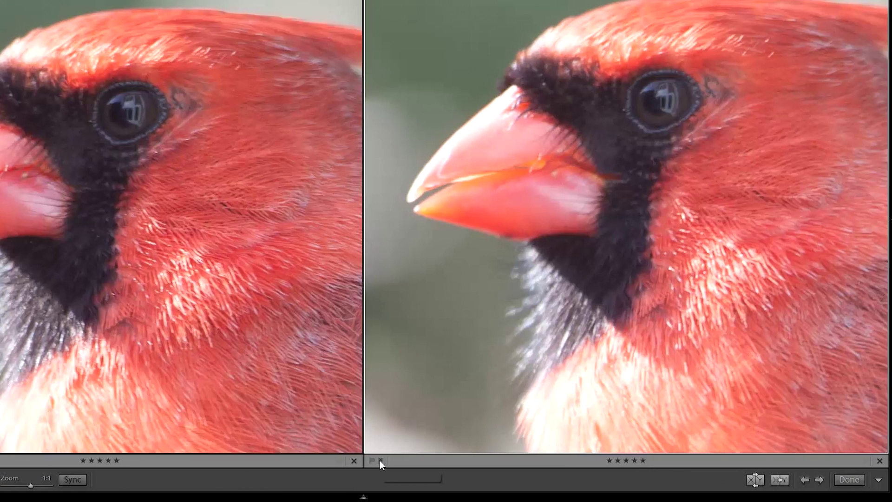
{"action": "left_click", "coordinate": [380, 461]}
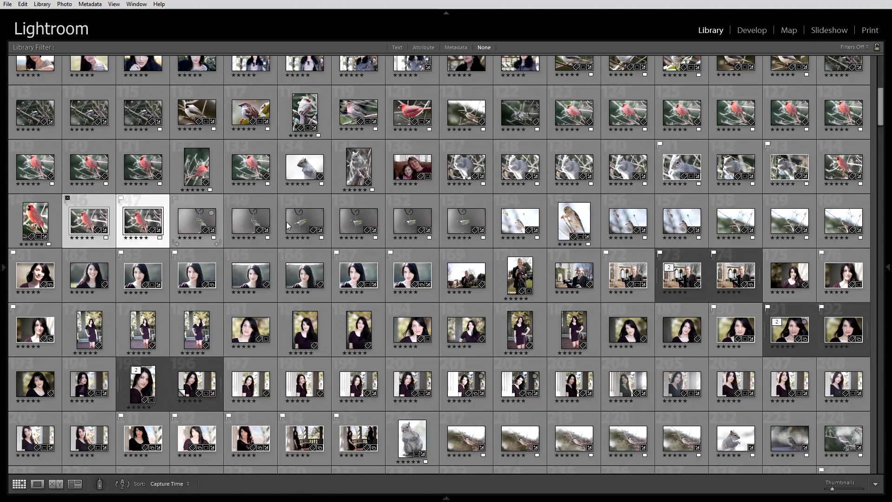
Step: Show the six neighbouring goldfinch photos, numbers 148 to 153, in Survey view and flag the first one as a pick
{"action": "key", "text": "Right"}
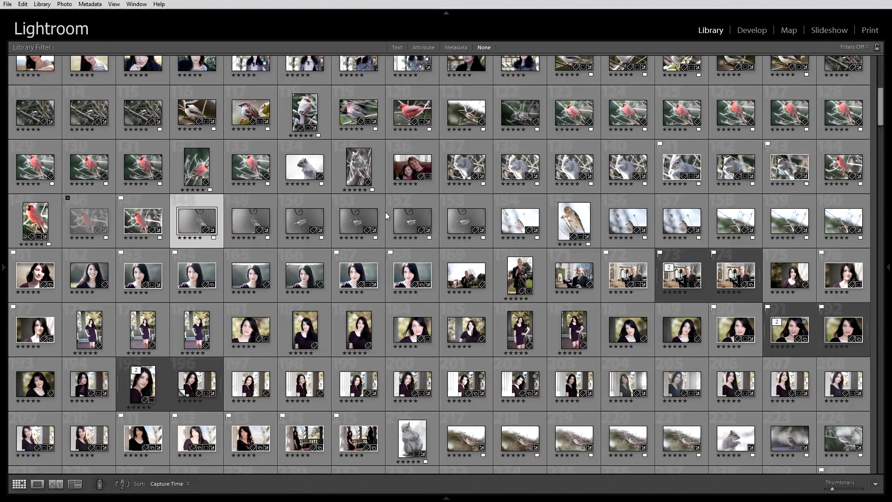
{"action": "left_click", "coordinate": [461, 216], "text": "shift"}
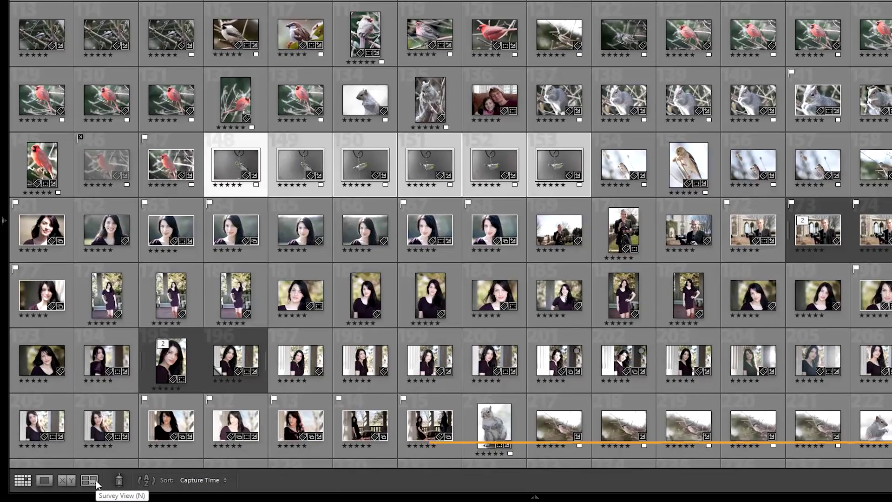
{"action": "left_click", "coordinate": [96, 482]}
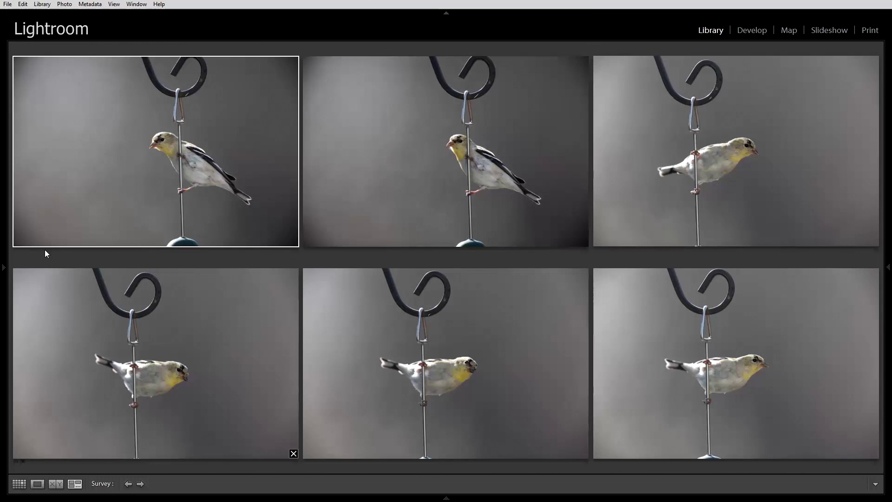
{"action": "left_click", "coordinate": [14, 250]}
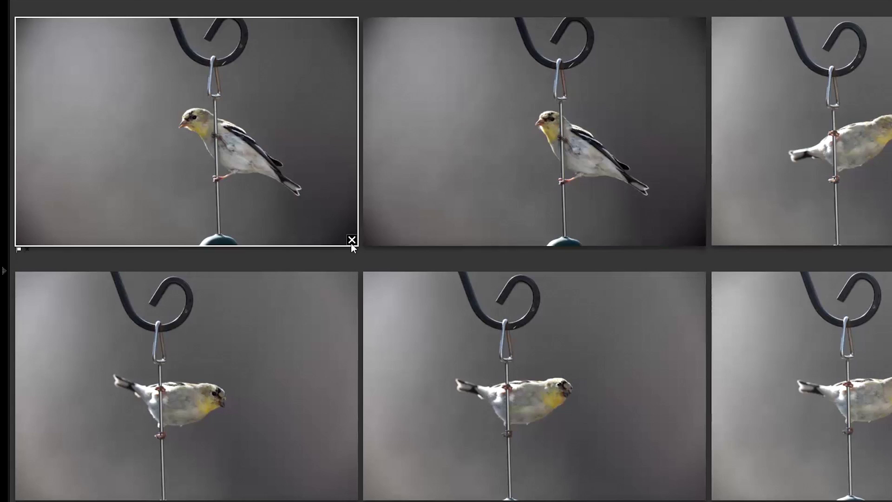
Step: Remove goldfinch photos from the Survey one at a time until only number 153 remains, and switch to Loupe view
{"action": "left_click", "coordinate": [350, 243]}
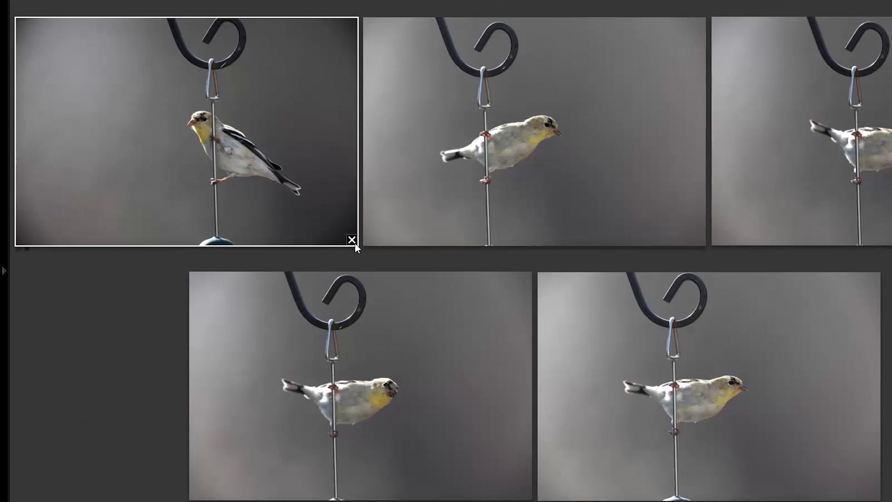
{"action": "left_click", "coordinate": [352, 241]}
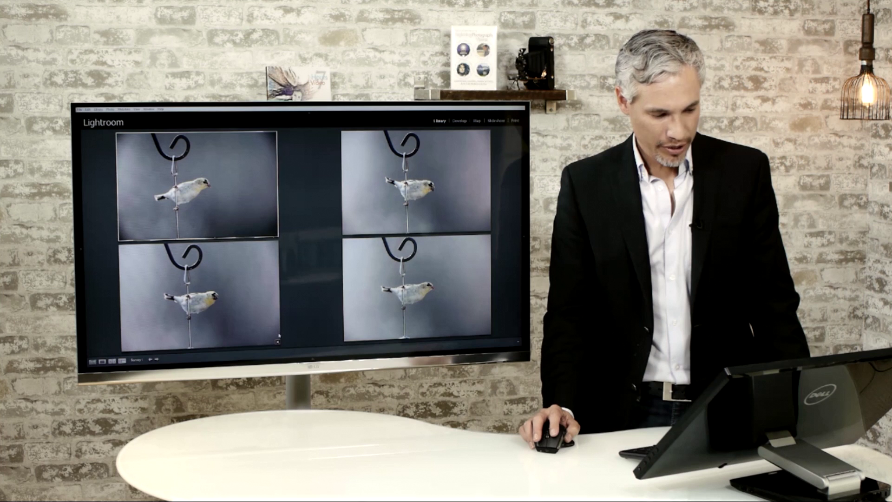
{"action": "left_click", "coordinate": [277, 343]}
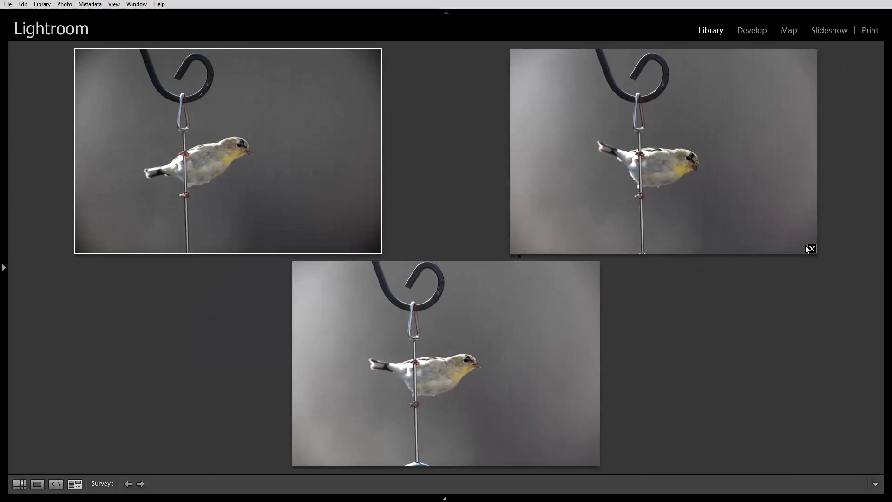
{"action": "left_click", "coordinate": [809, 249]}
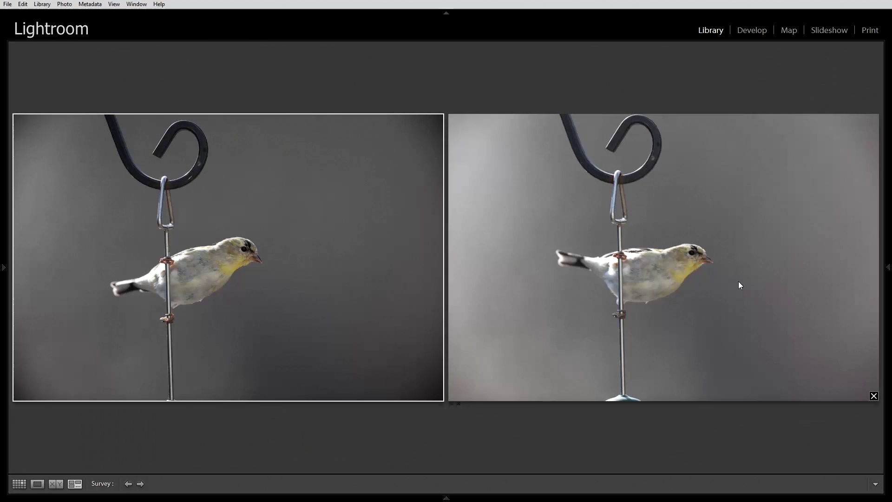
{"action": "left_click", "coordinate": [438, 396]}
{"action": "key", "text": "e"}
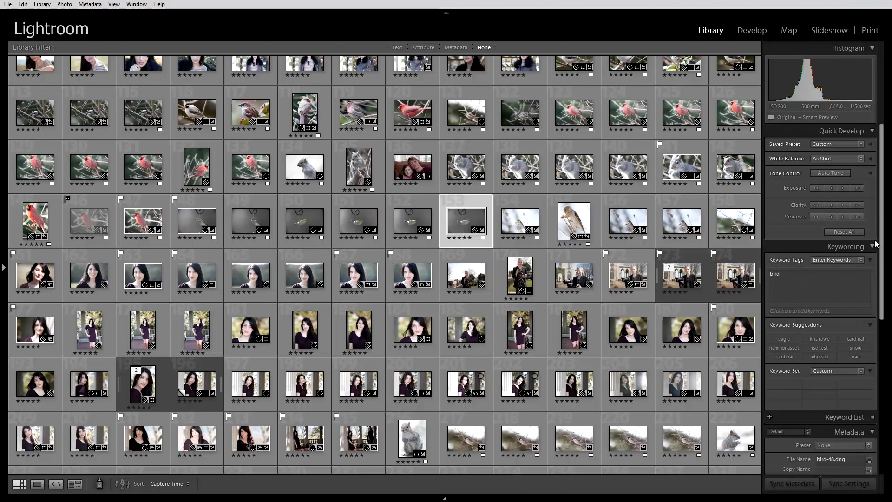
Step: Collapse the Keywording and Metadata sections beside the enlarged blue jay photo, keeping Quick Develop expanded
{"action": "key", "text": "ctrl+l"}
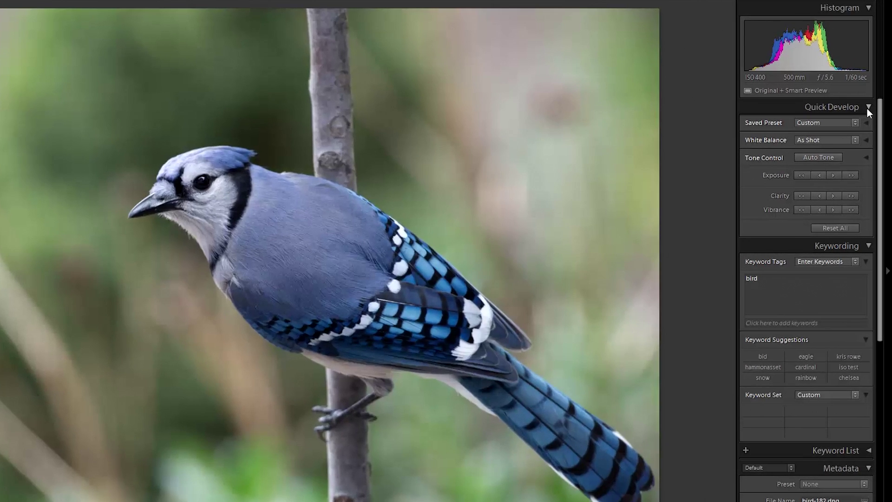
{"action": "left_click", "coordinate": [871, 131]}
{"action": "left_click", "coordinate": [867, 107]}
{"action": "left_click", "coordinate": [869, 108]}
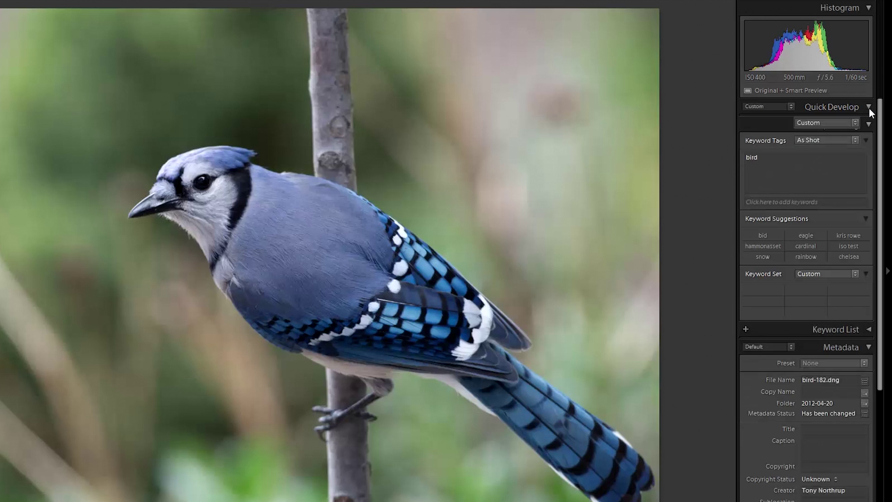
{"action": "left_click", "coordinate": [869, 108]}
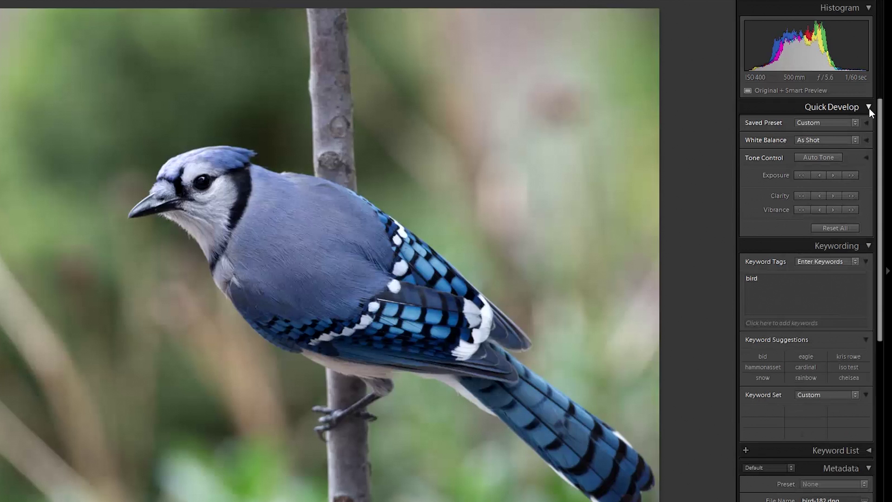
{"action": "left_click", "coordinate": [869, 246]}
{"action": "left_click", "coordinate": [869, 281]}
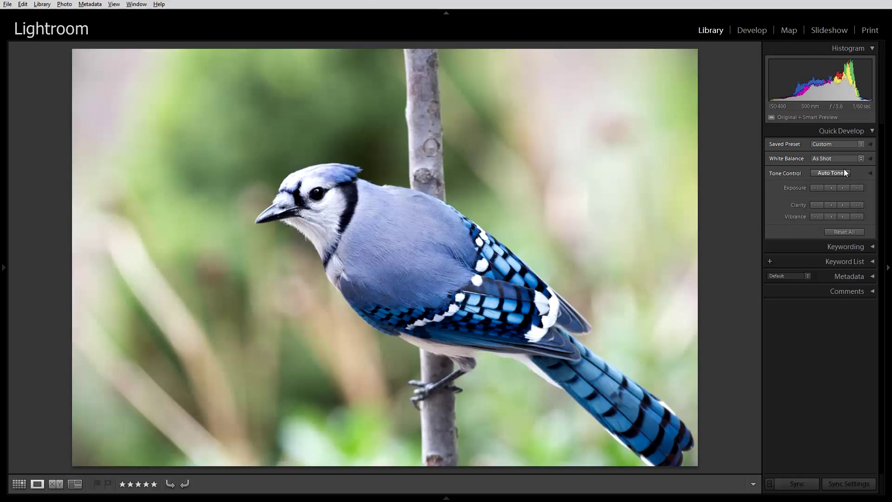
Step: Try the Cloudy white balance on the blue jay photo and set it back to As Shot
{"action": "left_click", "coordinate": [859, 159]}
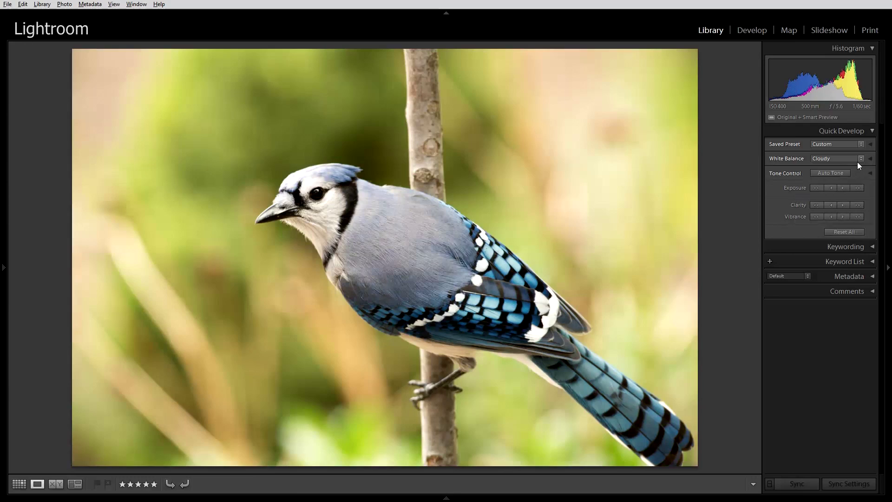
{"action": "left_click", "coordinate": [858, 158]}
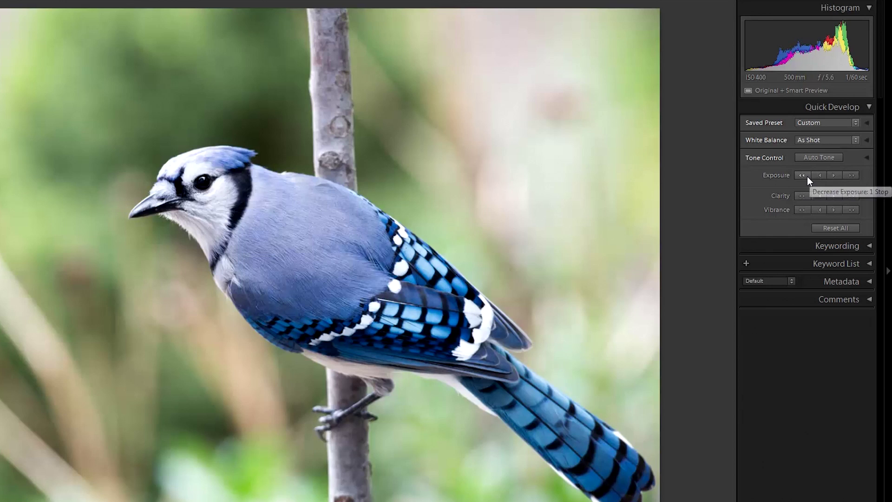
Step: Try lowering and raising the blue jay photo's exposure in Quick Develop, in steps of 1 stop and 1/3 stop
{"action": "left_click", "coordinate": [807, 176]}
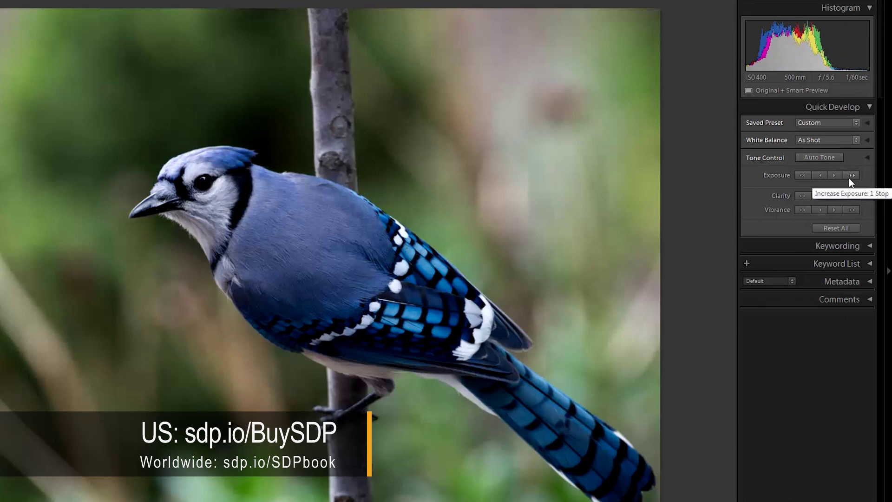
{"action": "left_click", "coordinate": [850, 177]}
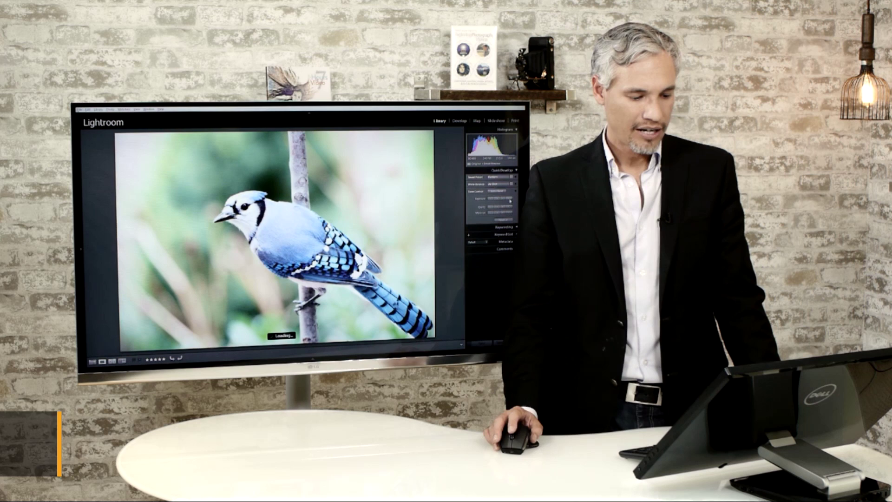
{"action": "left_click", "coordinate": [852, 178]}
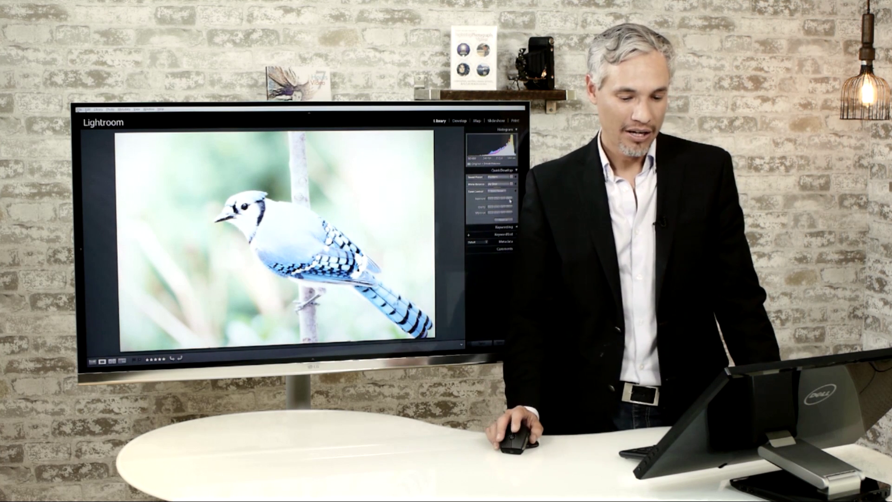
{"action": "left_click", "coordinate": [491, 199]}
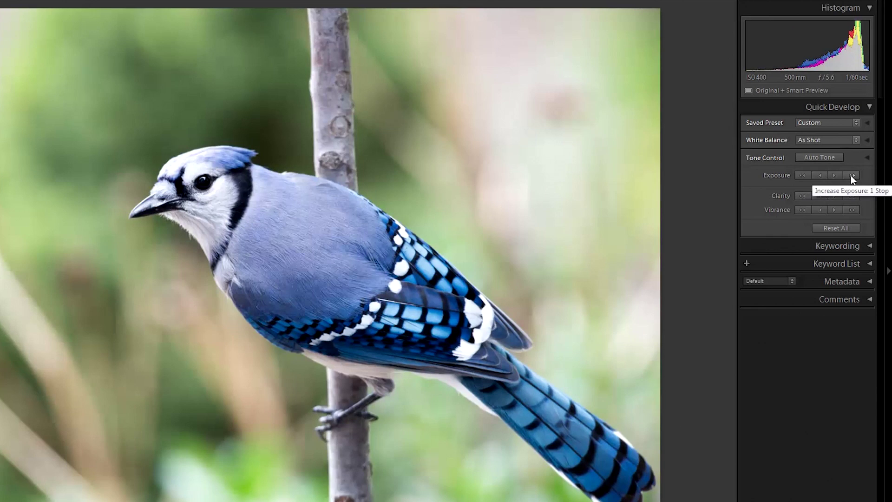
{"action": "left_click", "coordinate": [823, 176]}
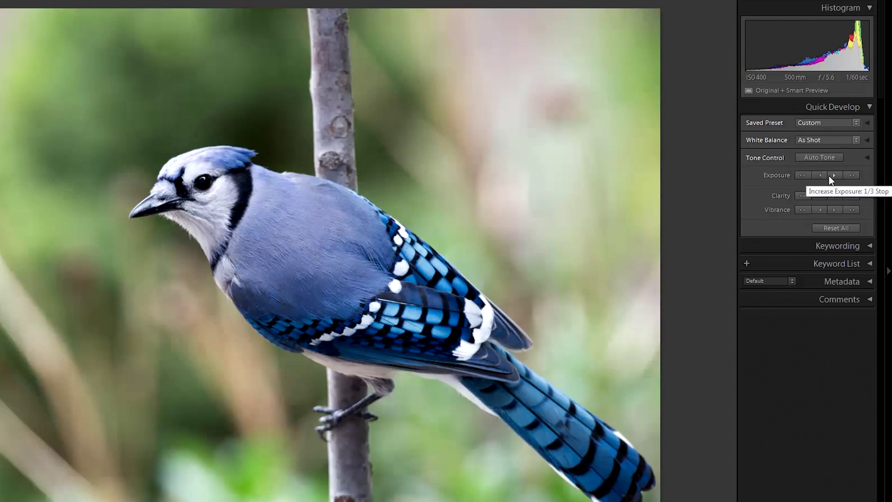
{"action": "left_click", "coordinate": [831, 179]}
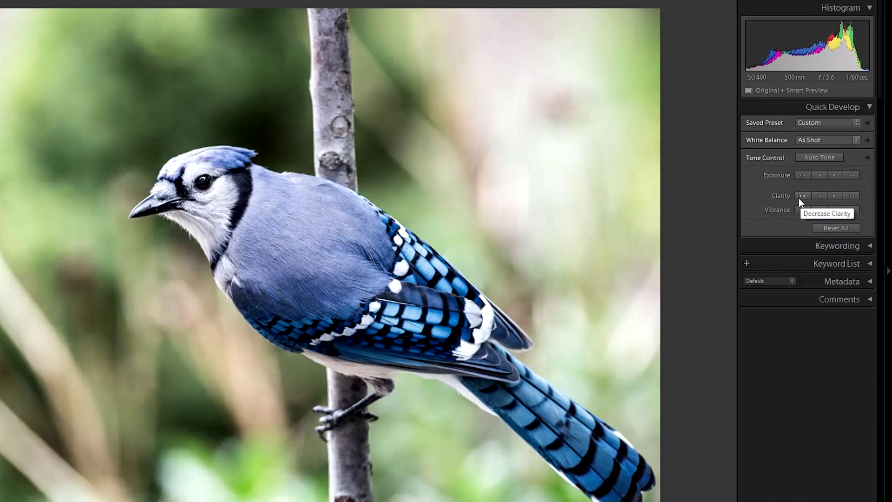
Step: Increase the blue jay photo's clarity and reset all its adjustments, redoing the last undone change
{"action": "left_click", "coordinate": [852, 197]}
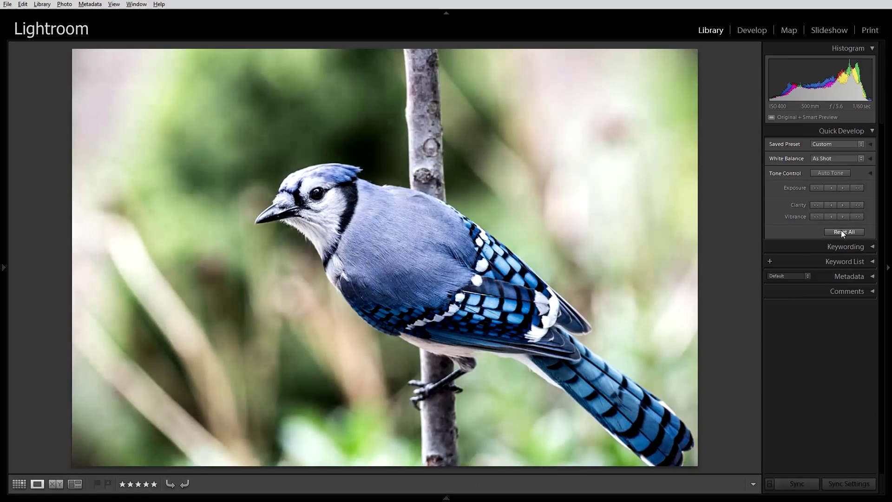
{"action": "left_click", "coordinate": [841, 231]}
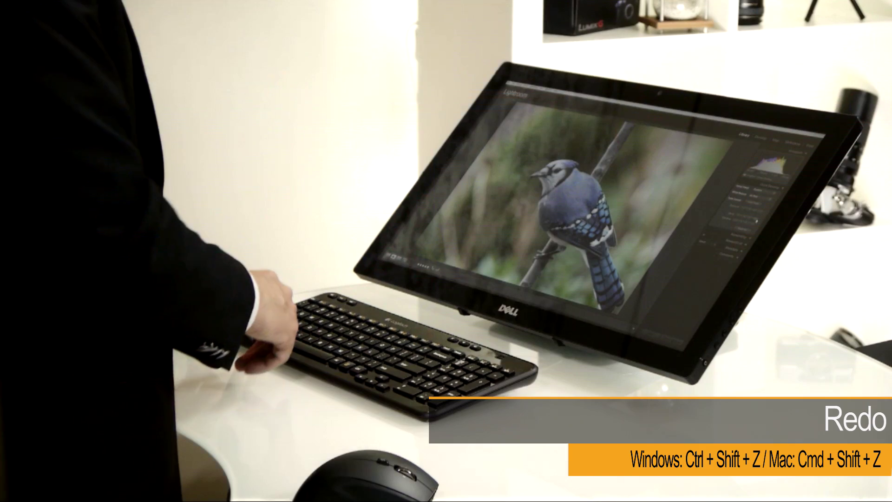
{"action": "key", "text": "ctrl+shift+z"}
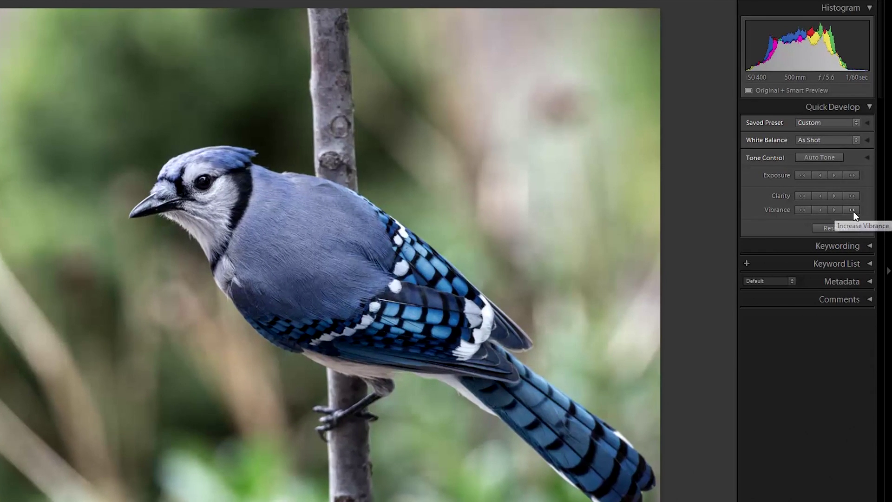
Step: Increase the blue jay photo's vibrance in several small and large increments, and reset all its adjustments to the default settings
{"action": "left_click", "coordinate": [853, 211]}
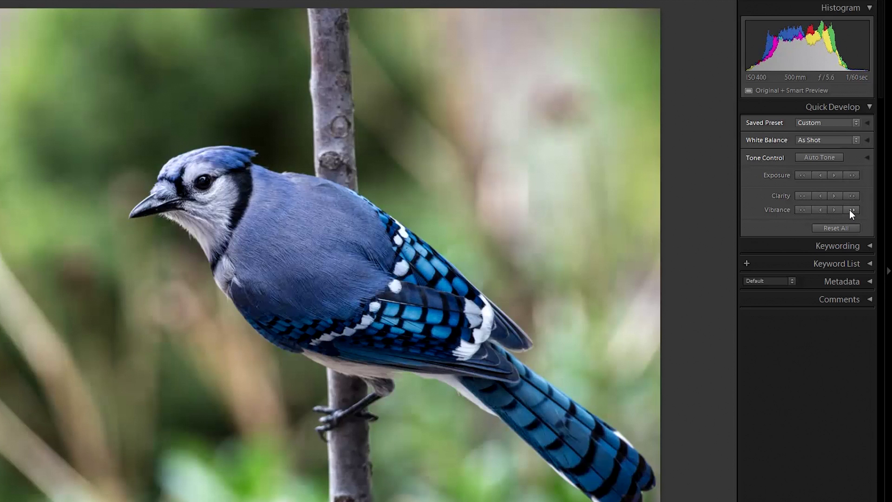
{"action": "left_click", "coordinate": [841, 206]}
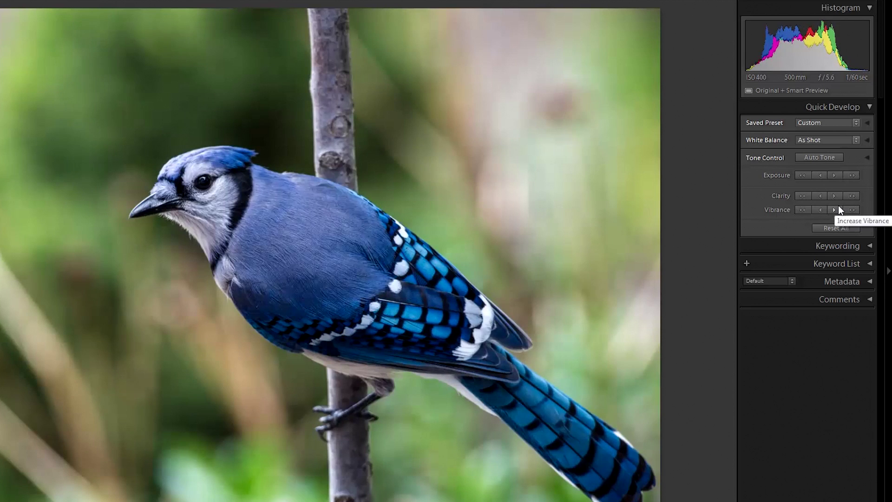
{"action": "left_click", "coordinate": [851, 208]}
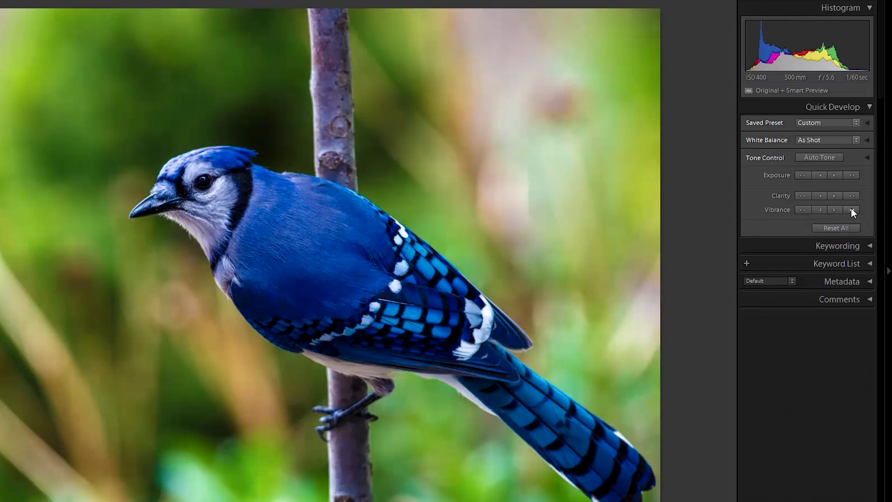
{"action": "left_click", "coordinate": [834, 228]}
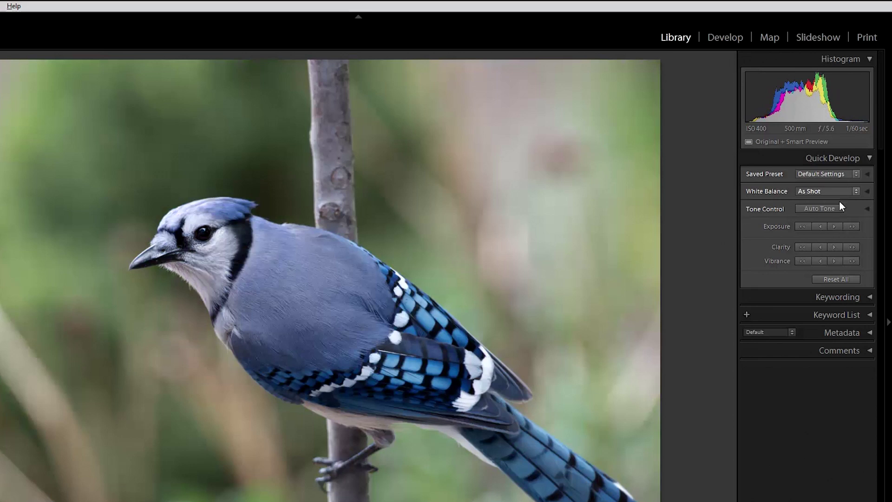
Step: Brighten the blue jay photo's exposure and increase its clarity and vibrance with Quick Develop
{"action": "left_click", "coordinate": [852, 227]}
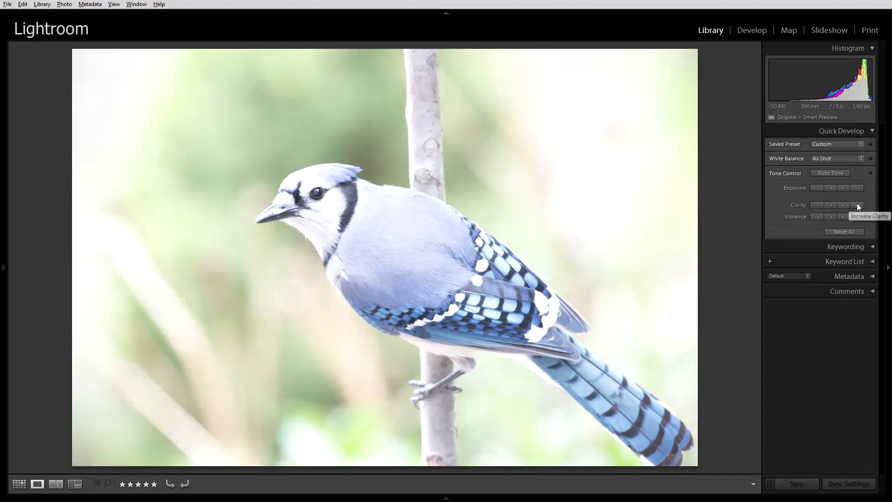
{"action": "left_click", "coordinate": [857, 205]}
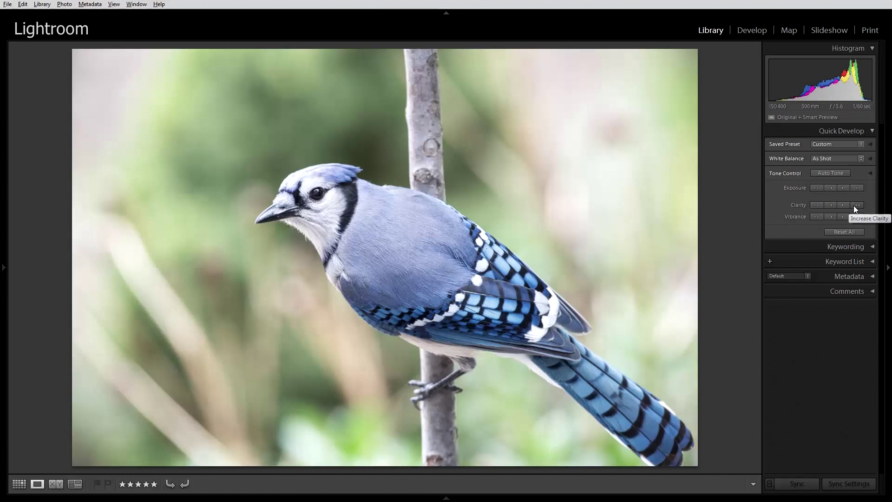
{"action": "left_click", "coordinate": [857, 216]}
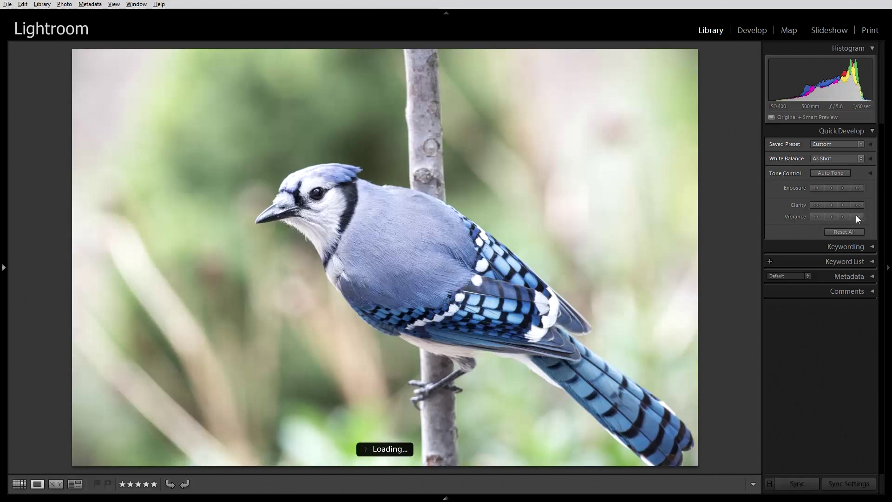
{"action": "left_click", "coordinate": [858, 206]}
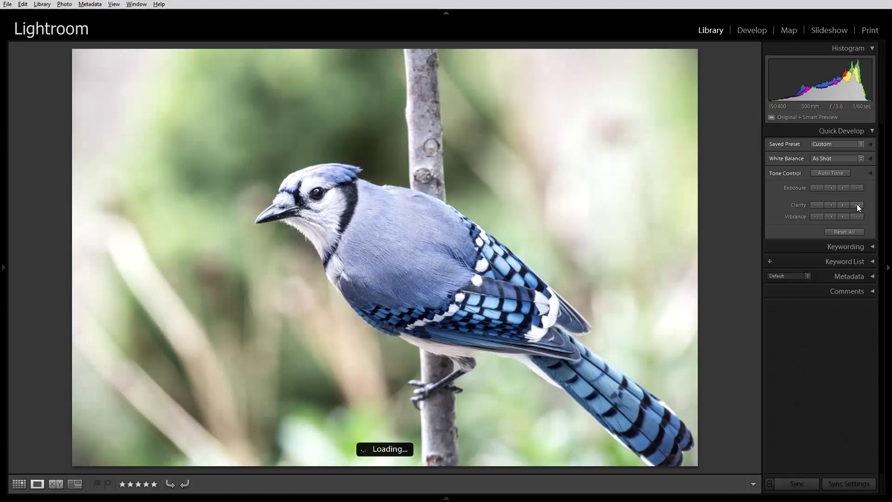
{"action": "left_click", "coordinate": [857, 215]}
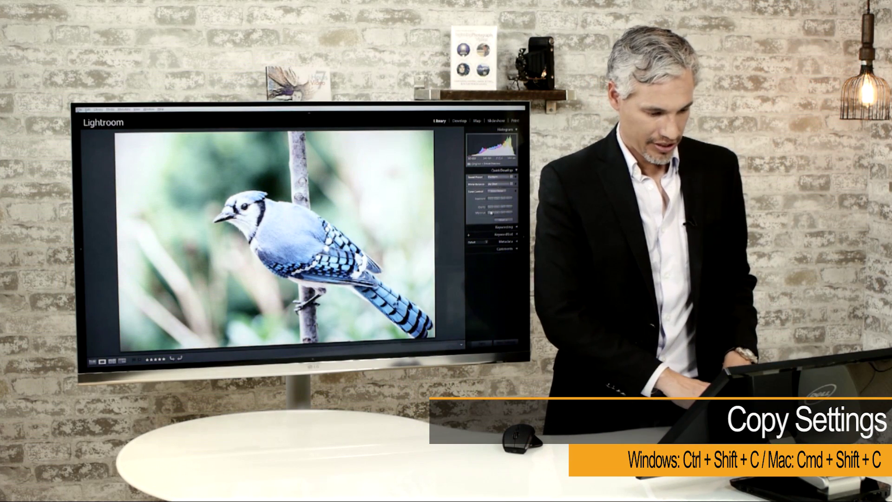
Step: Copy all of the blue jay photo's develop settings, with every adjustment category included
{"action": "key", "text": "ctrl+shift+c"}
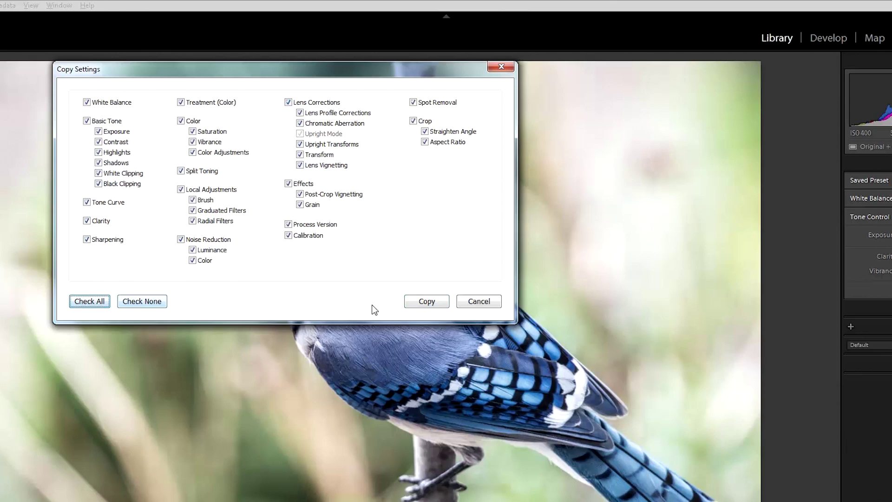
{"action": "left_click", "coordinate": [426, 302]}
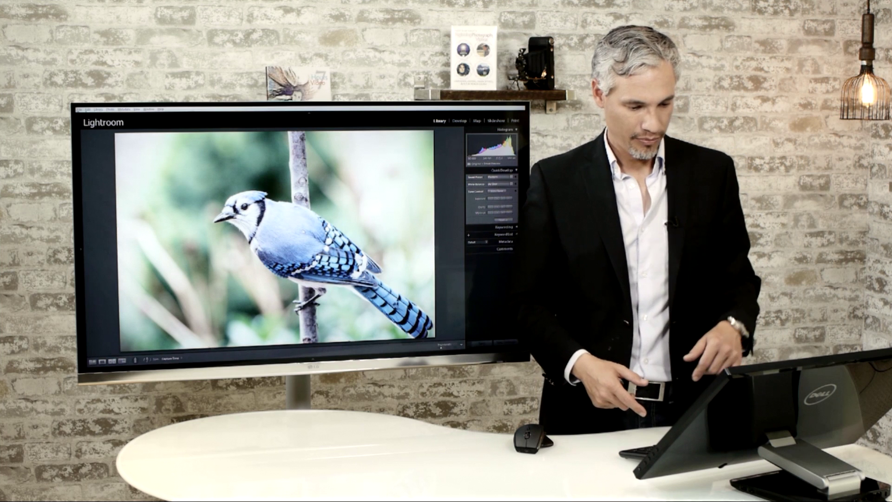
Step: Open the red cardinal photo next to the blue jay in a single-photo view and paste the copied develop settings onto it
{"action": "key", "text": "g"}
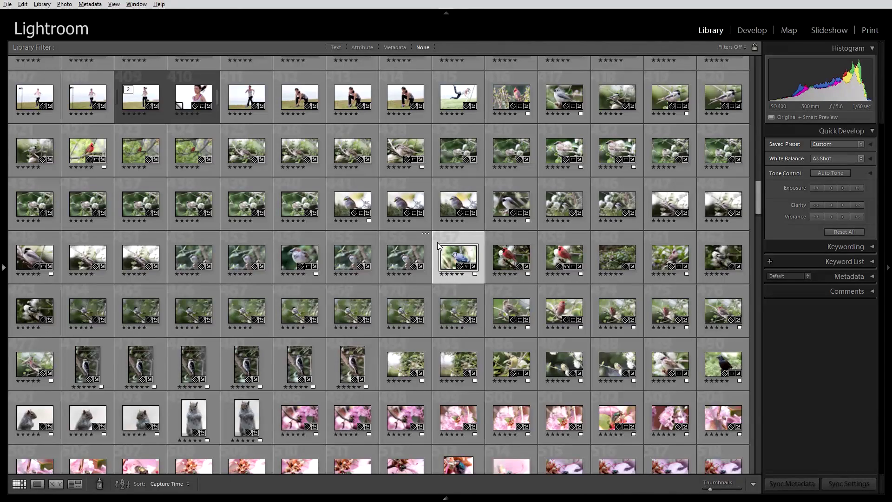
{"action": "double_click", "coordinate": [503, 254]}
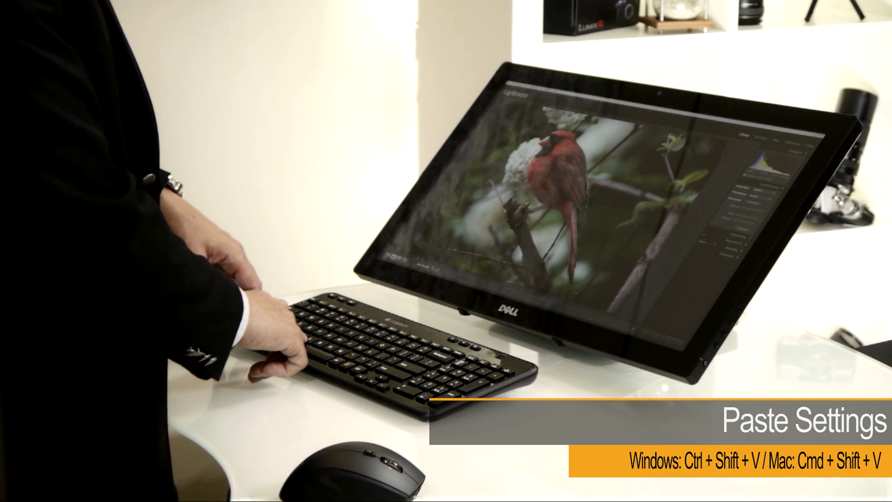
{"action": "key", "text": "ctrl+shift+v"}
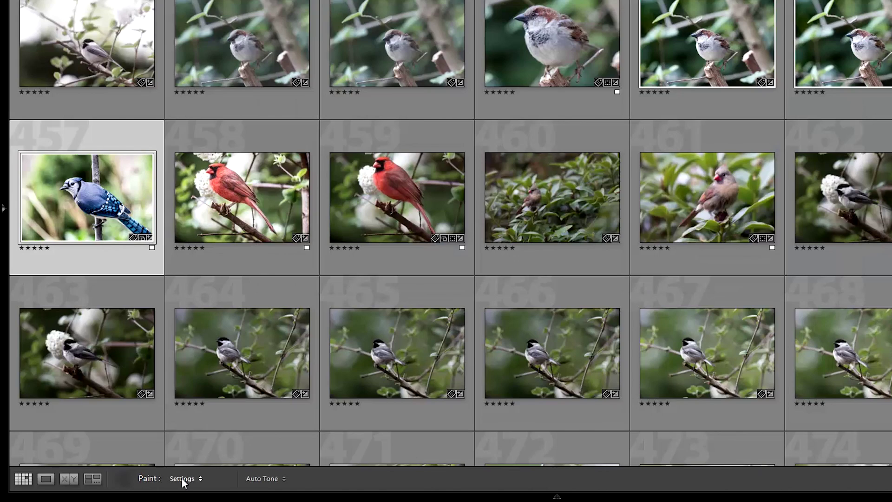
Step: Set the Painter to apply the Auto Tone settings and paint it across the bird photos following the red cardinals
{"action": "left_click", "coordinate": [182, 478]}
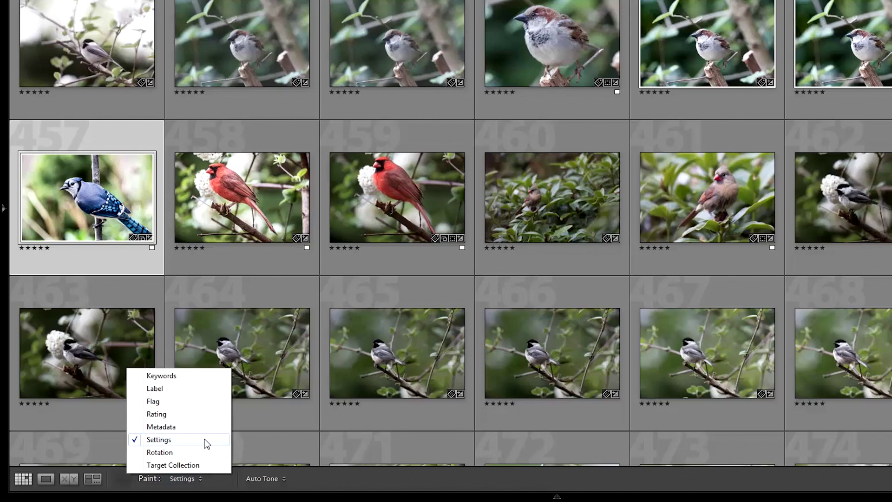
{"action": "left_click", "coordinate": [204, 439]}
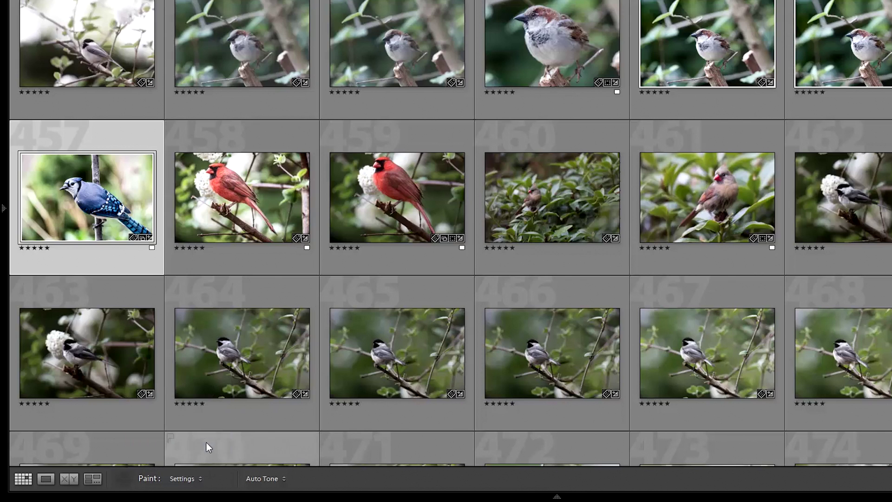
{"action": "left_click", "coordinate": [269, 478]}
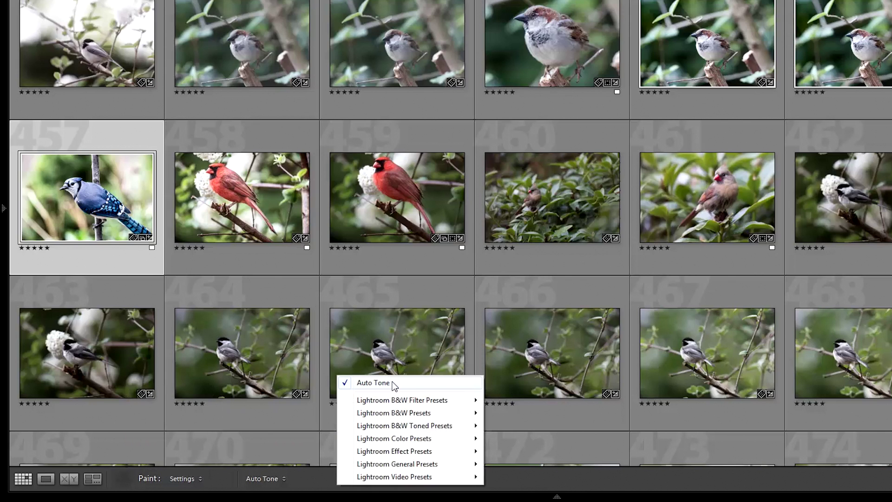
{"action": "mouse_move", "coordinate": [405, 404]}
{"action": "mouse_move", "coordinate": [412, 420]}
{"action": "left_click", "coordinate": [413, 387]}
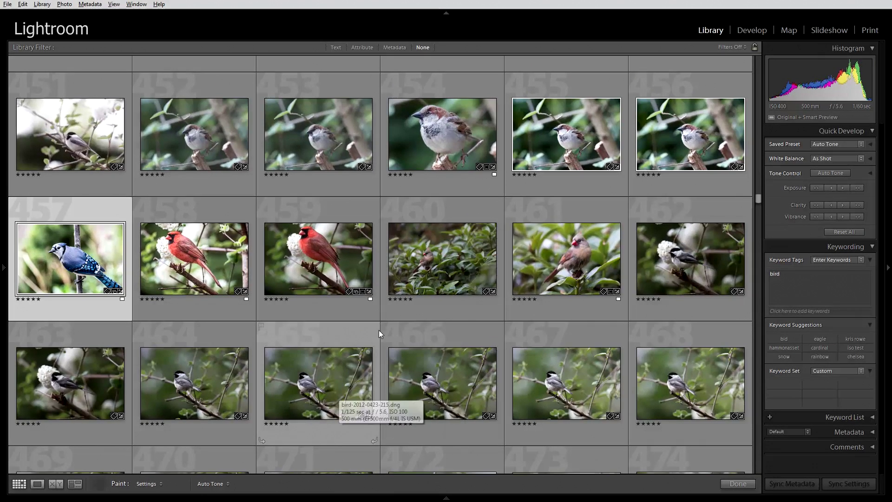
{"action": "mouse_move", "coordinate": [424, 270]}
{"action": "left_mouse_down"}
{"action": "mouse_move", "coordinate": [348, 269]}
{"action": "mouse_move", "coordinate": [317, 383]}
{"action": "mouse_move", "coordinate": [567, 381]}
{"action": "mouse_move", "coordinate": [566, 260]}
{"action": "mouse_move", "coordinate": [687, 362]}
{"action": "mouse_move", "coordinate": [690, 383]}
{"action": "left_mouse_up"}
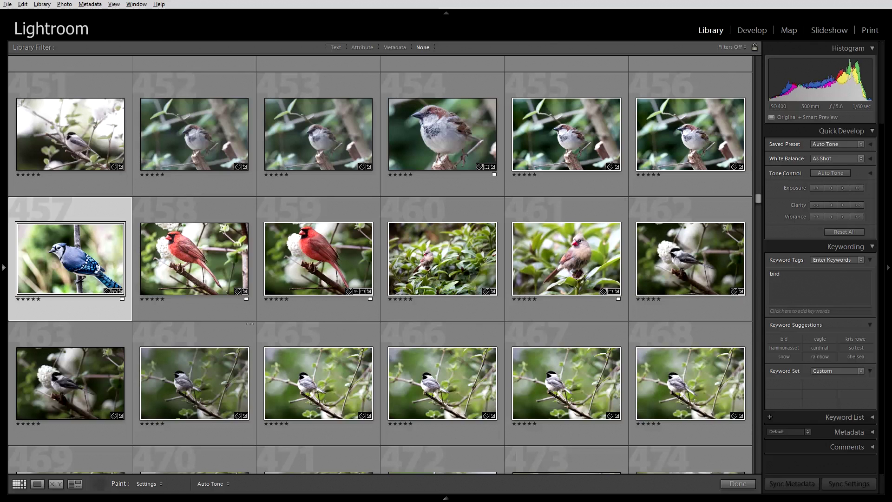
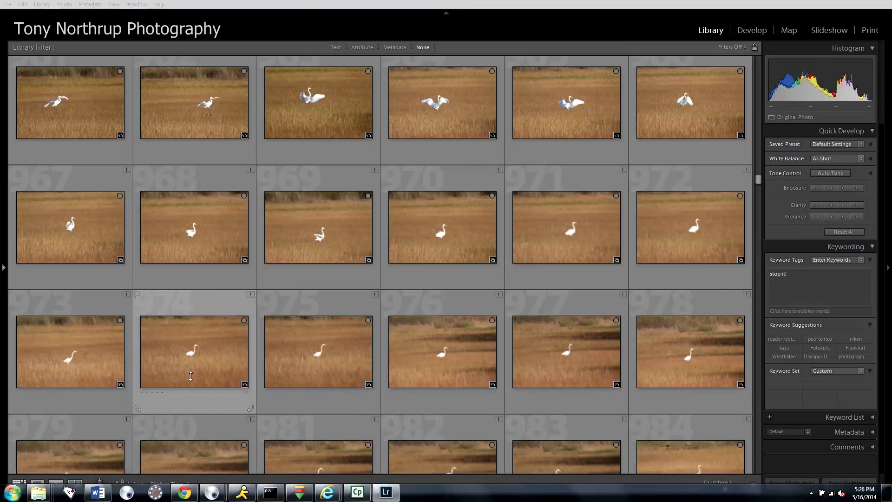
Step: Switch to Windows Explorer and open the Lightroom folder inside My Pictures
{"action": "key", "text": "super"}
{"action": "left_click", "coordinate": [45, 492]}
{"action": "left_click", "coordinate": [51, 462]}
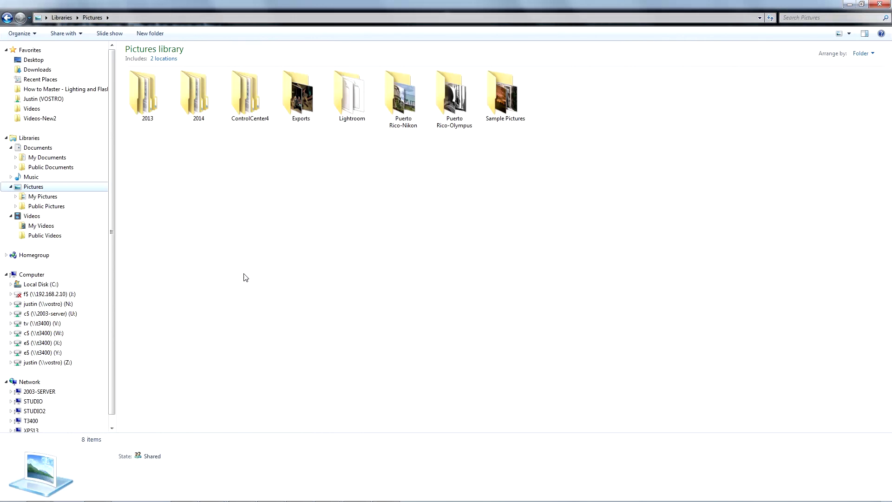
{"action": "left_click", "coordinate": [16, 196]}
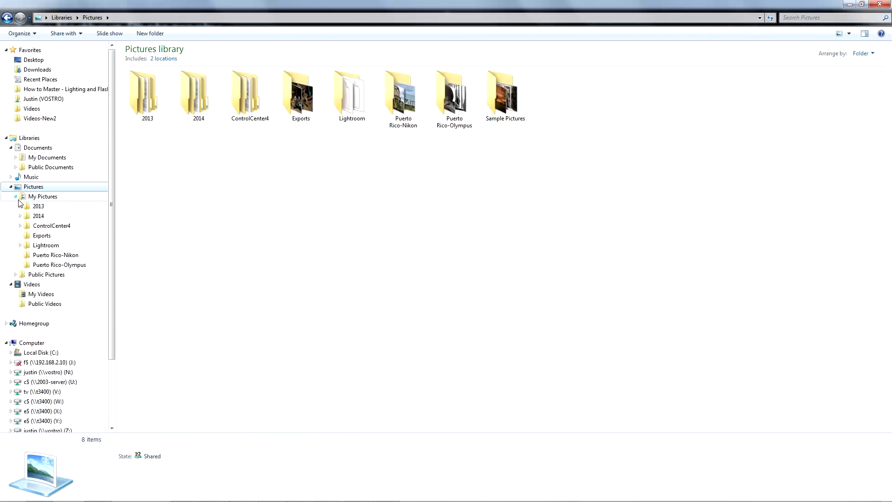
{"action": "left_click", "coordinate": [44, 246]}
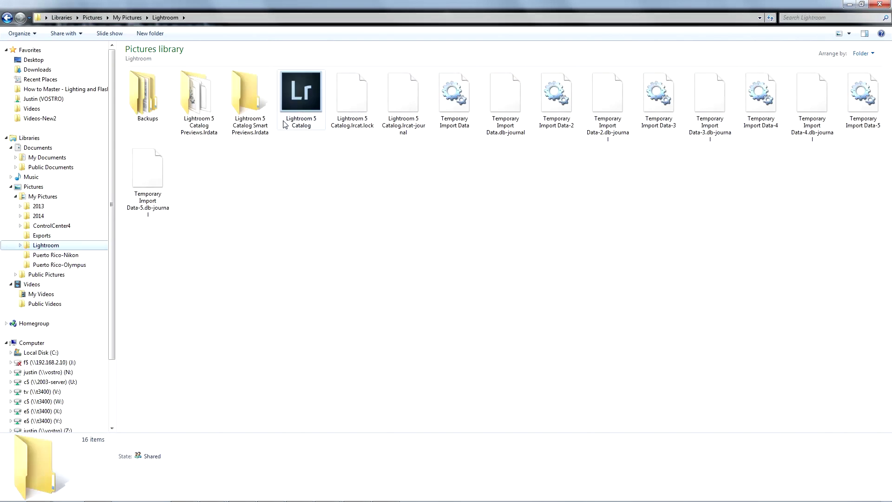
Step: Select the Lightroom 5 Catalog file, show the folder in Details view and widen the Name column to fit the full file names
{"action": "left_click", "coordinate": [307, 110]}
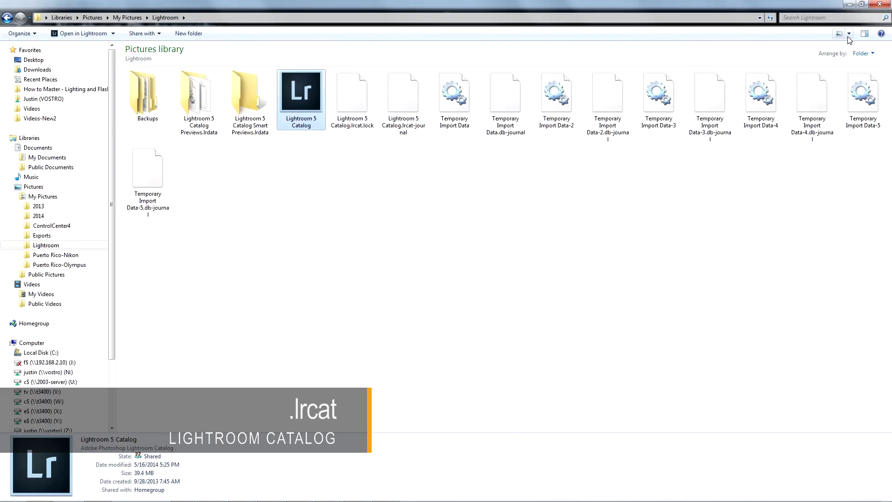
{"action": "left_click", "coordinate": [852, 34]}
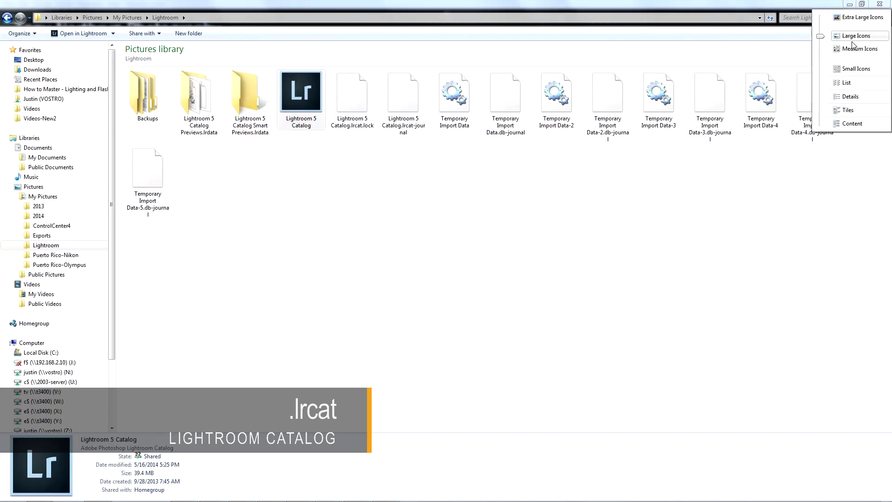
{"action": "left_click", "coordinate": [853, 99]}
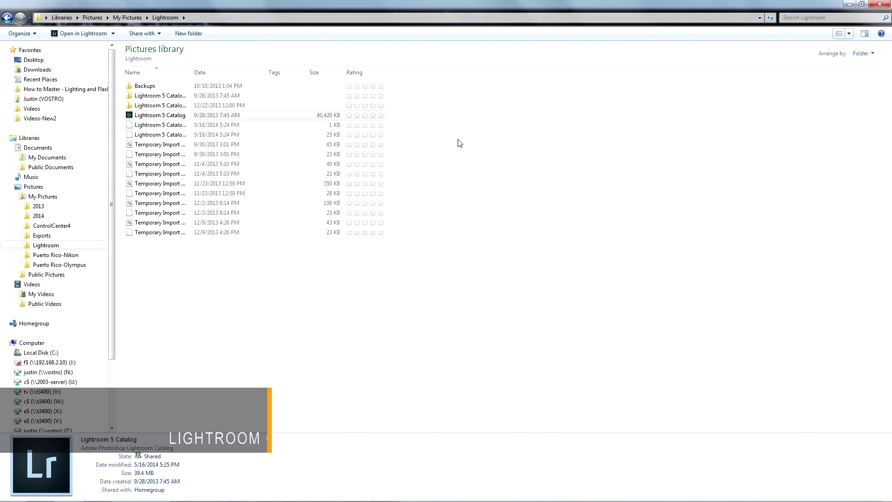
{"action": "left_click_drag", "start_coordinate": [193, 72], "coordinate": [273, 72]}
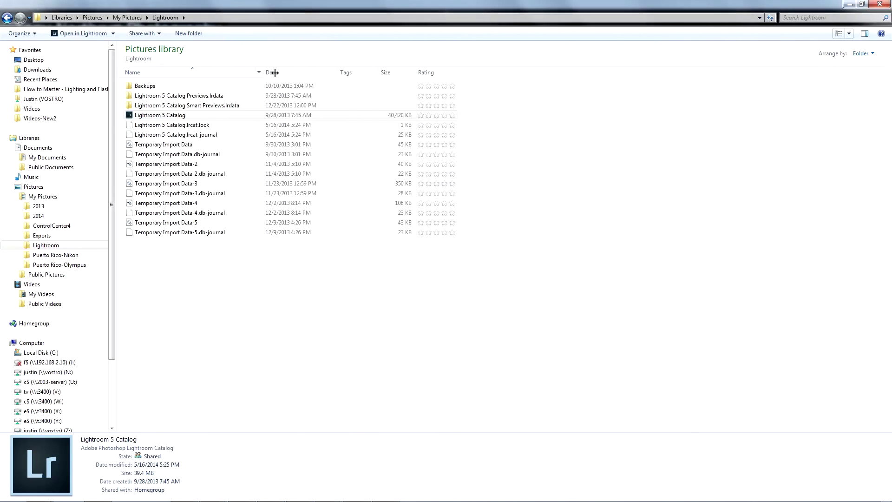
Step: Select the Lightroom 5 Catalog Previews.lrdata and Smart Previews.lrdata folders in turn to examine them
{"action": "left_click", "coordinate": [168, 97]}
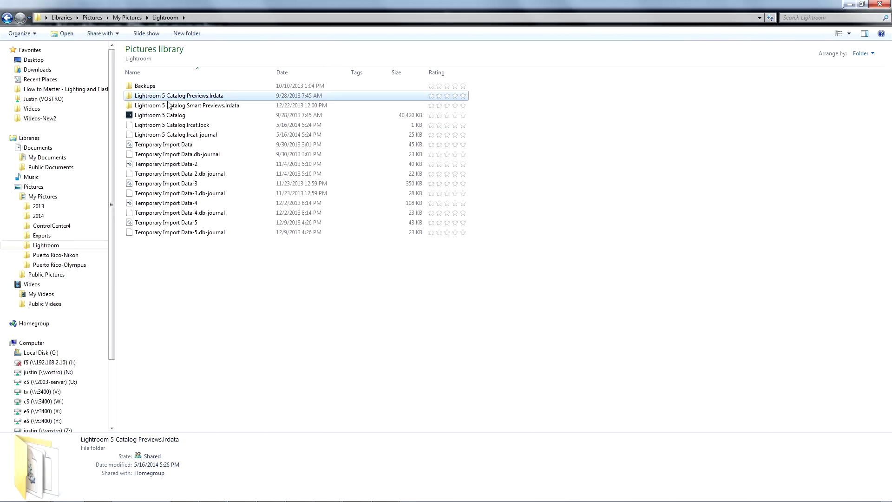
{"action": "left_click", "coordinate": [169, 105]}
{"action": "left_click", "coordinate": [158, 96]}
Step: Open the Backups folder and check the properties of all the dated backup folders together for their total size
{"action": "double_click", "coordinate": [150, 87]}
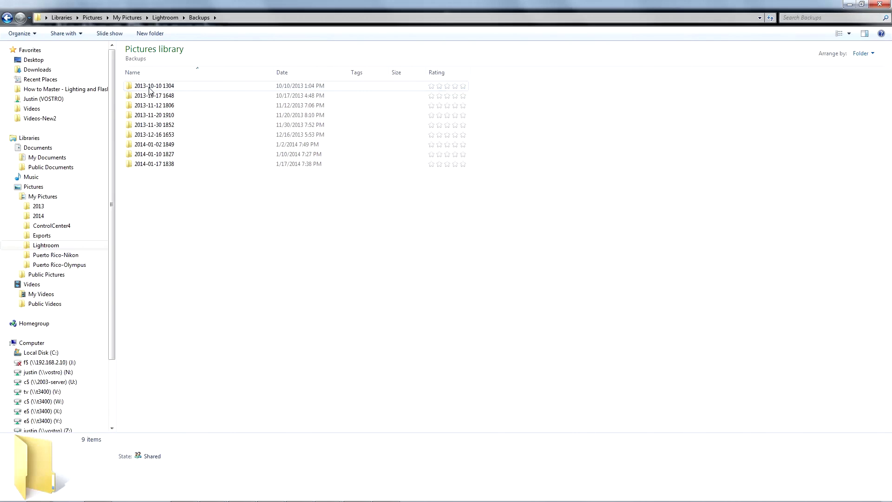
{"action": "left_click_drag", "start_coordinate": [194, 188], "coordinate": [168, 88]}
{"action": "right_click", "coordinate": [165, 107]}
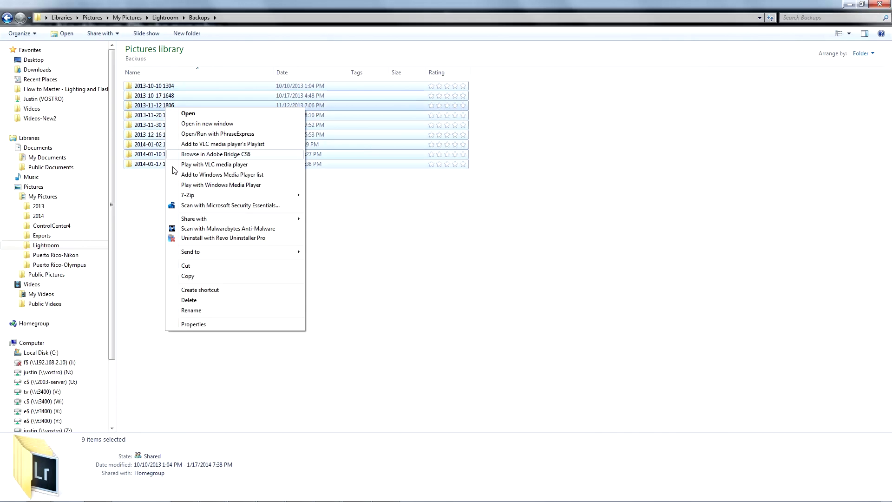
{"action": "left_click", "coordinate": [213, 325]}
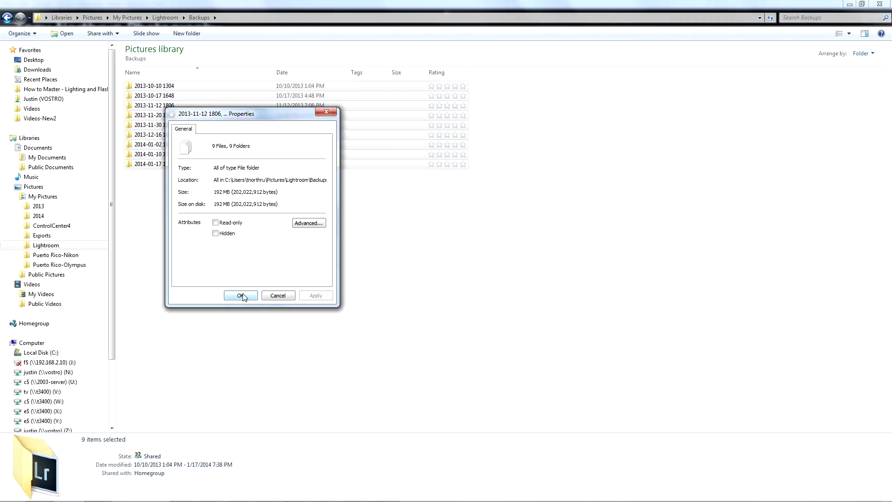
{"action": "left_click", "coordinate": [277, 296]}
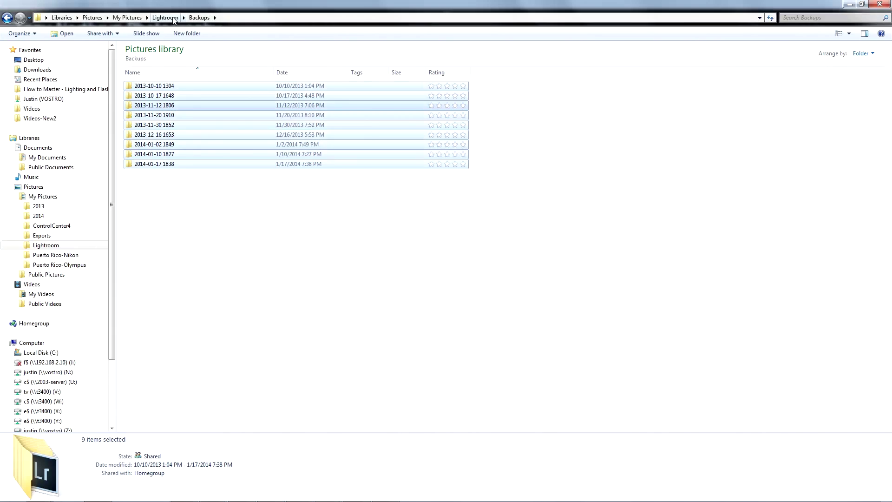
Step: Return to the Lightroom folder and examine the catalog's Previews folder and its Smart Previews folder
{"action": "left_click", "coordinate": [165, 18]}
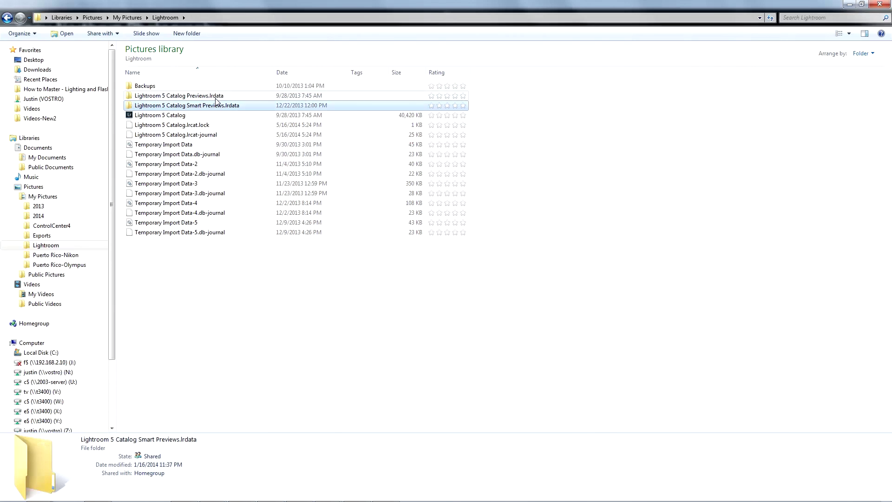
{"action": "left_click", "coordinate": [215, 97]}
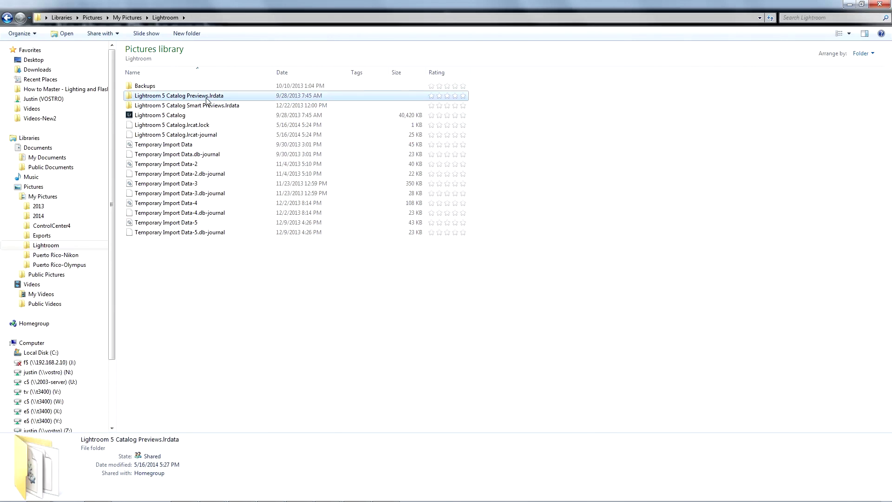
{"action": "left_click", "coordinate": [209, 107]}
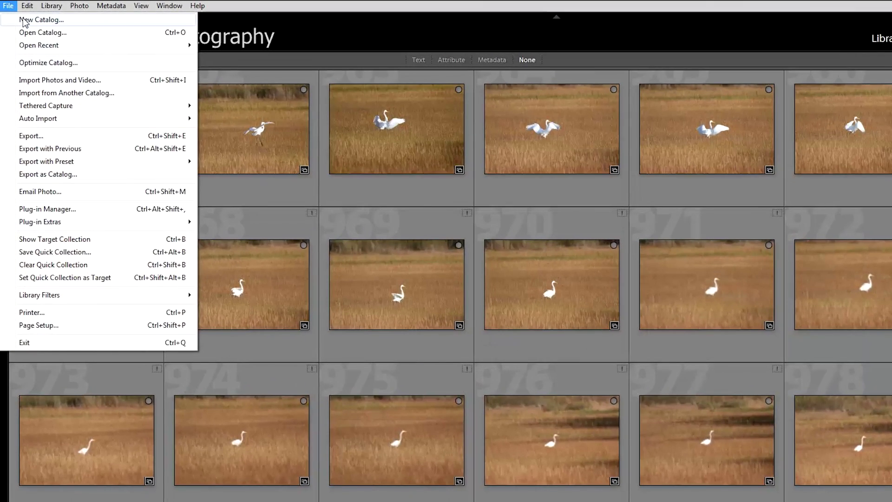
Step: Switch to Lightroom and create a new catalog named Client 2 in My Pictures, skipping the current catalog's backup this time
{"action": "left_click", "coordinate": [24, 21]}
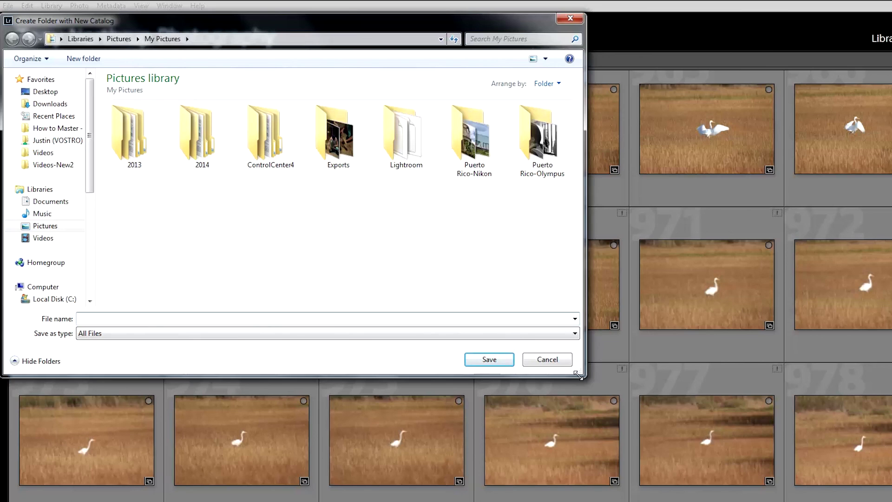
{"action": "type", "text": "Client 2"}
{"action": "left_click", "coordinate": [502, 362]}
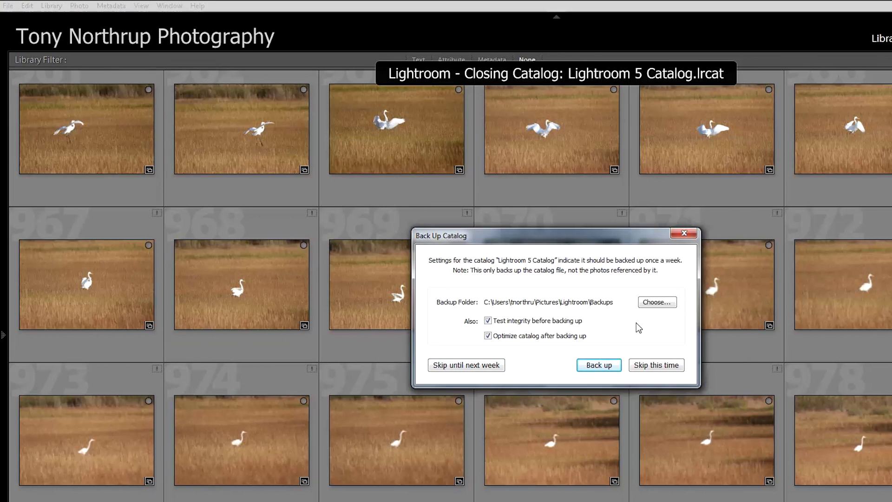
{"action": "left_click", "coordinate": [667, 370]}
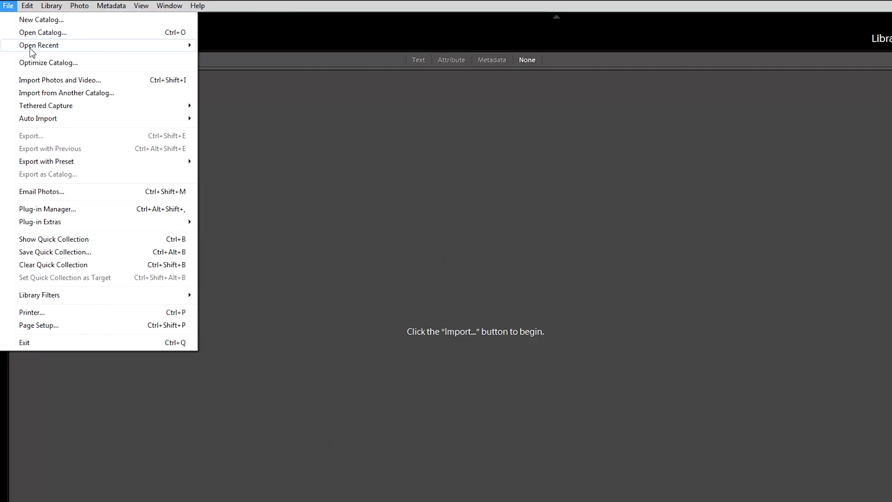
Step: Open the recent Lightroom Sample Pictures.lrcat catalog and optimize it
{"action": "mouse_move", "coordinate": [31, 49]}
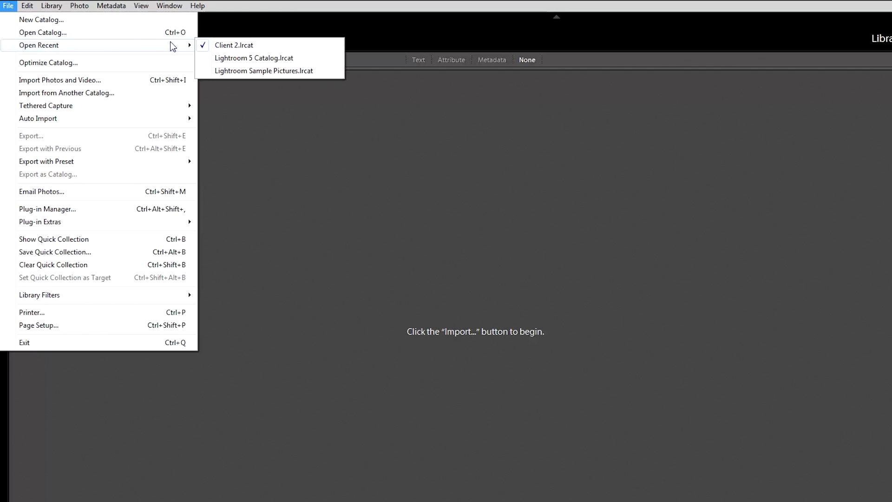
{"action": "left_click", "coordinate": [255, 71]}
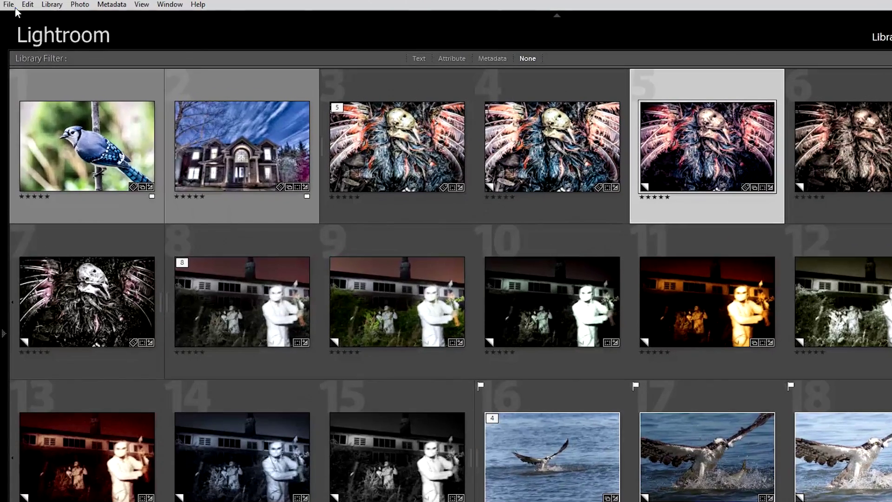
{"action": "left_click", "coordinate": [9, 5]}
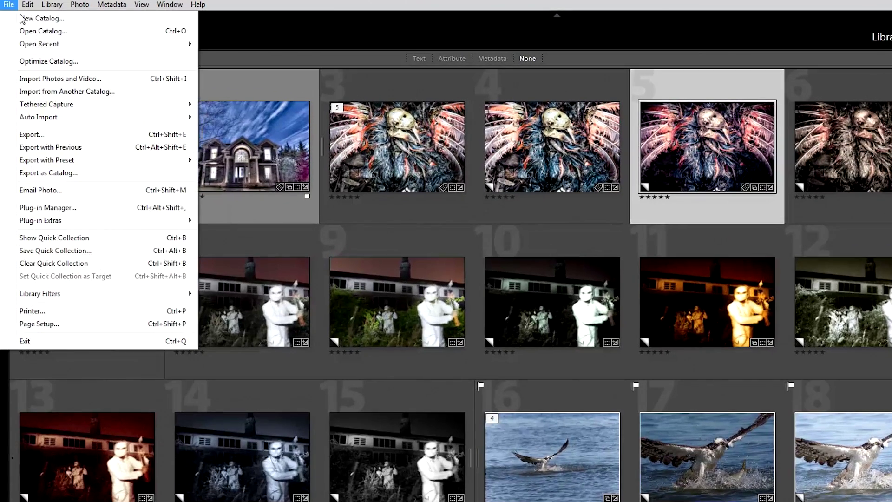
{"action": "left_click", "coordinate": [49, 64]}
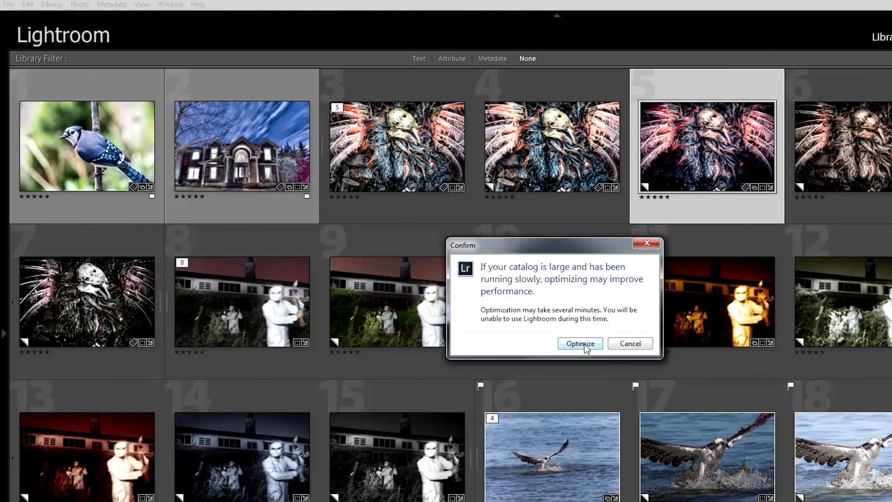
{"action": "left_click", "coordinate": [578, 343]}
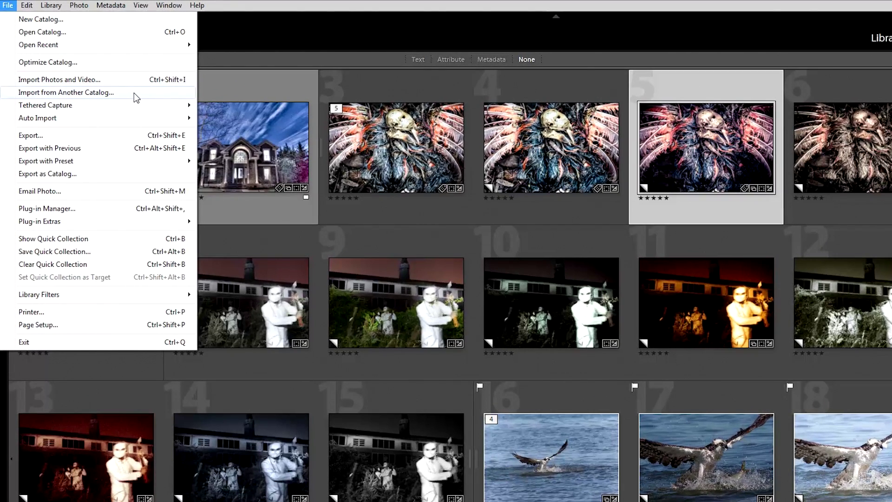
Step: Choose the Lightroom 5 Catalog in the Lightroom folder as the source for importing from another catalog
{"action": "left_click", "coordinate": [134, 92]}
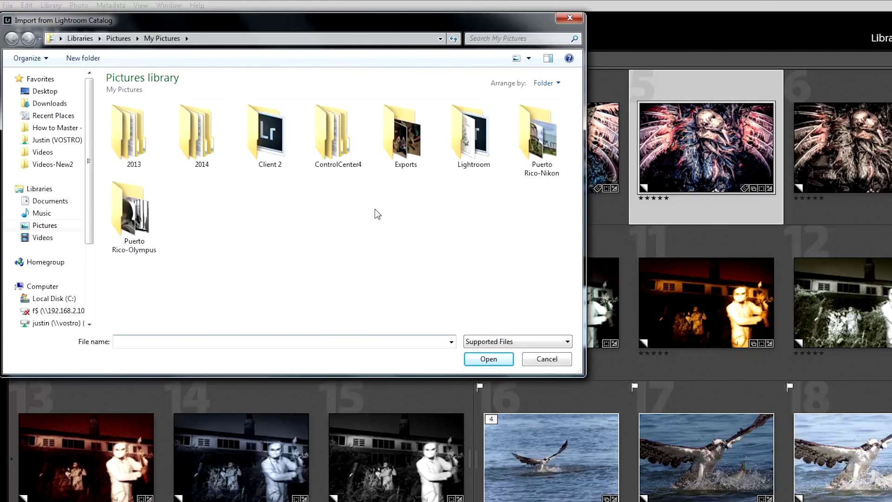
{"action": "double_click", "coordinate": [453, 147]}
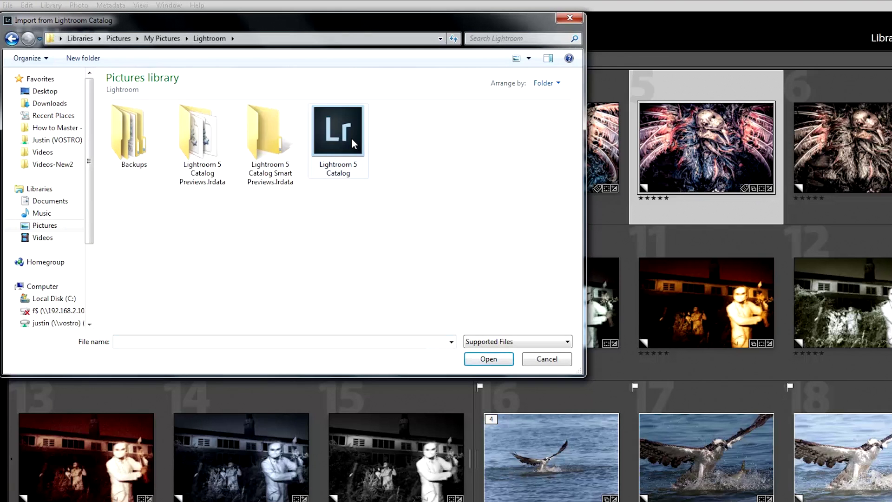
{"action": "left_click", "coordinate": [351, 138]}
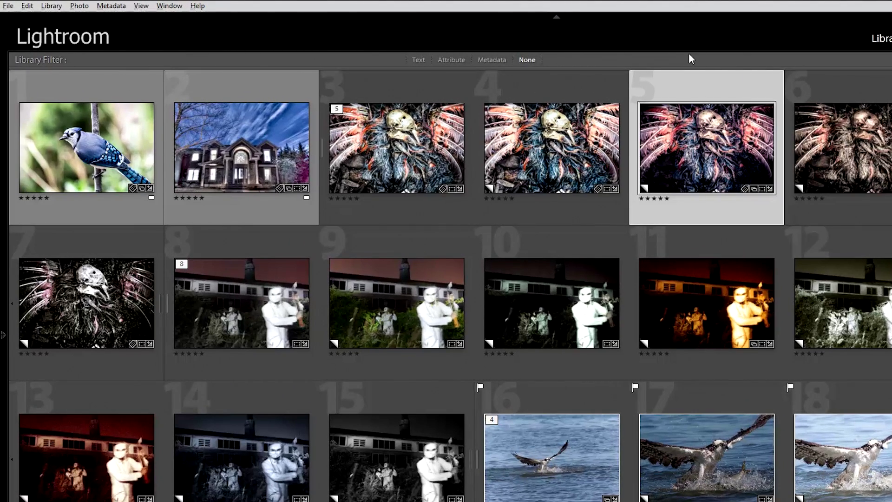
Step: Hide the Library filter bar and bring it back
{"action": "left_click", "coordinate": [168, 9]}
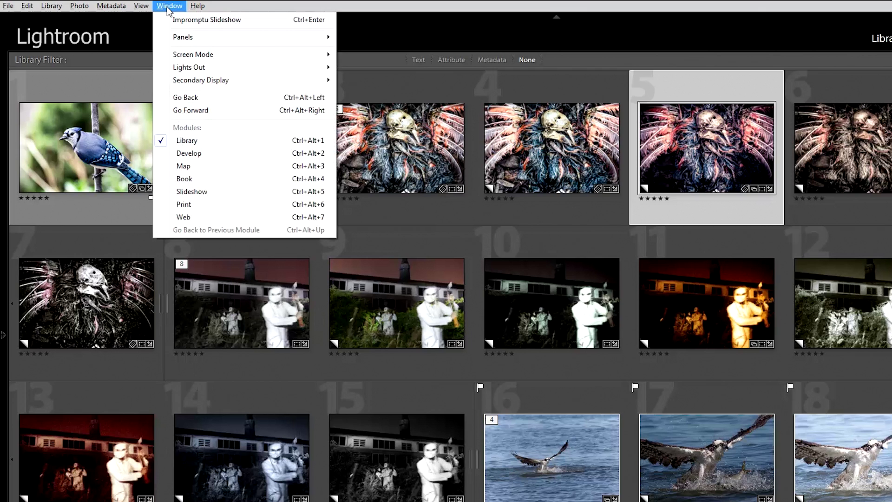
{"action": "mouse_move", "coordinate": [152, 9]}
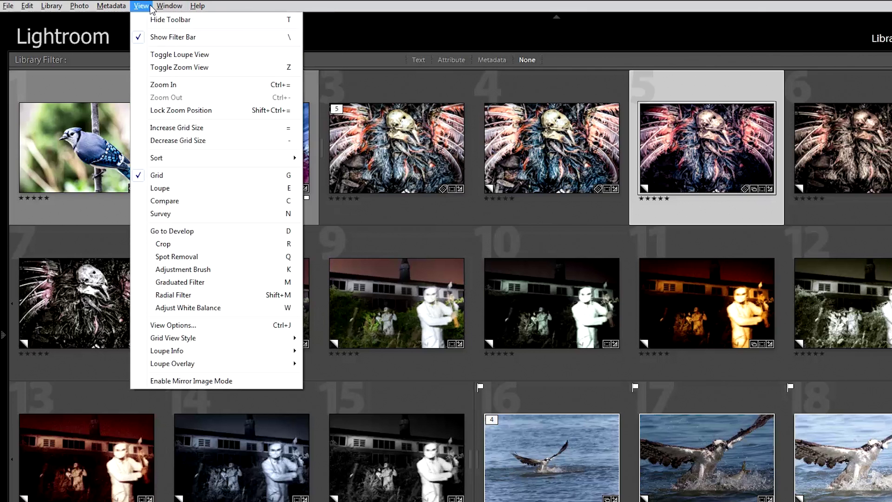
{"action": "left_click", "coordinate": [164, 37]}
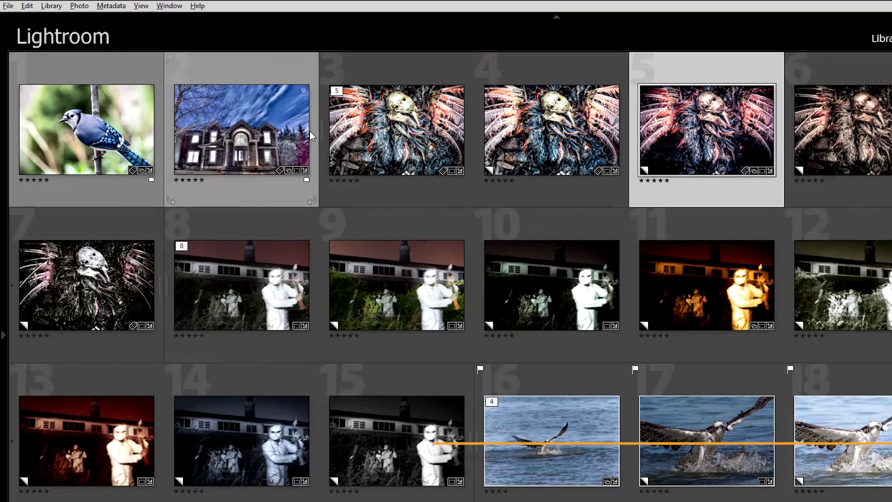
{"action": "key", "text": "backslash"}
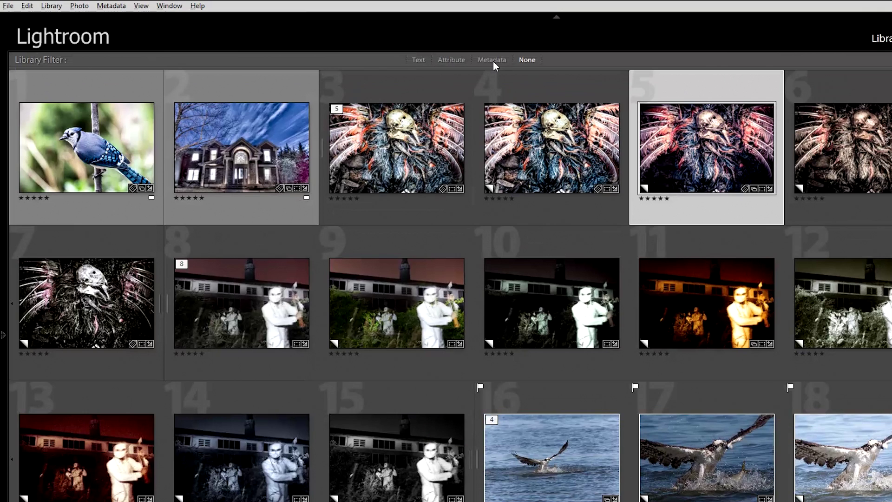
Step: Search the library's text fields for the model's first name and look through the matching photos
{"action": "left_click", "coordinate": [422, 60]}
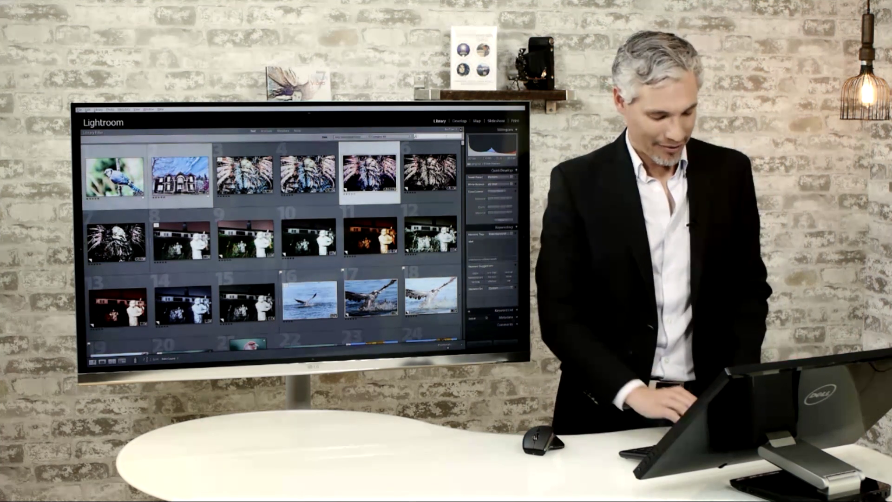
{"action": "type", "text": "chelsea"}
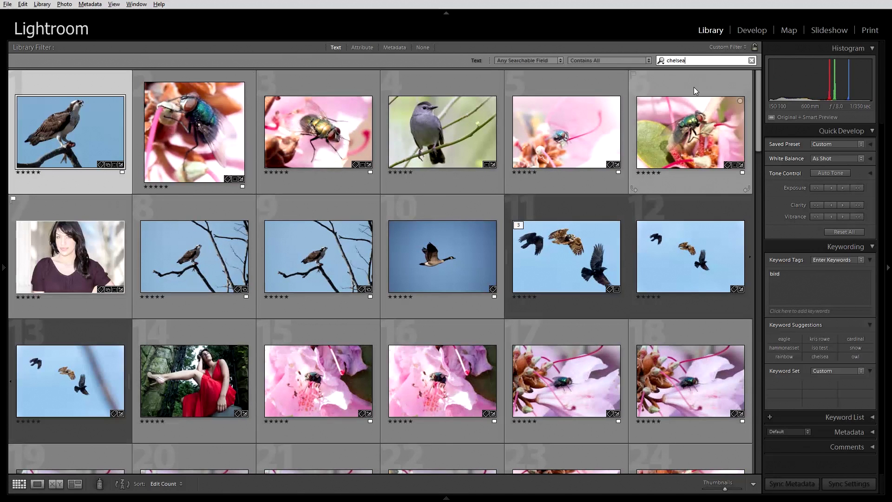
{"action": "left_click", "coordinate": [116, 254]}
{"action": "scroll", "coordinate": [468, 205], "scroll_direction": "down", "scroll_amount": 15}
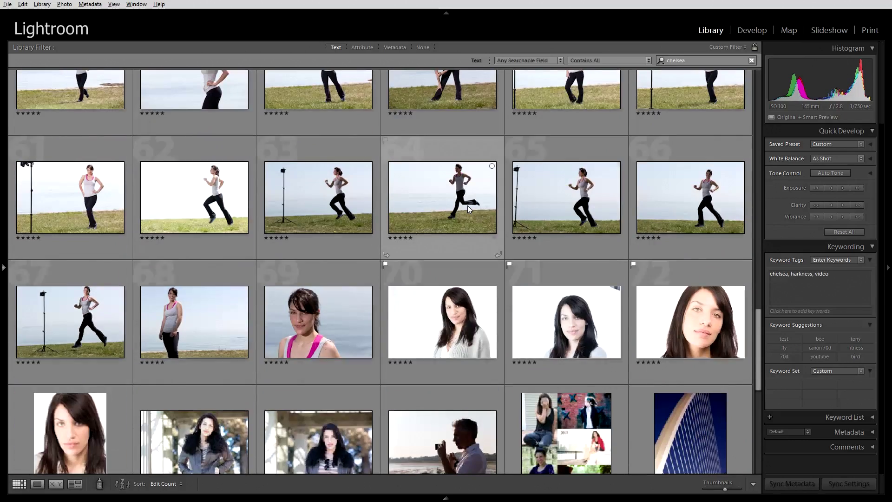
{"action": "scroll", "coordinate": [467, 205], "scroll_direction": "down", "scroll_amount": 8}
{"action": "scroll", "coordinate": [467, 205], "scroll_direction": "up", "scroll_amount": 20}
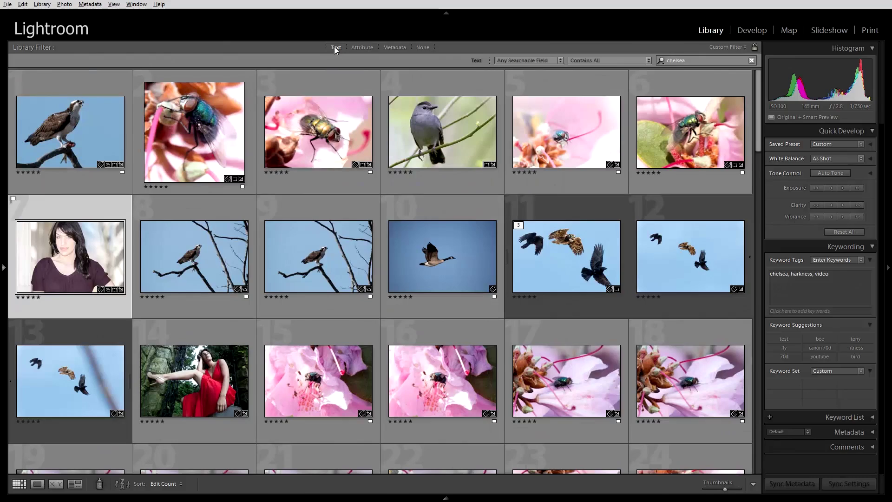
Step: Turn off the text filter and switch to attribute filtering, trying a five-star rating
{"action": "left_click", "coordinate": [334, 48]}
{"action": "left_click", "coordinate": [358, 47]}
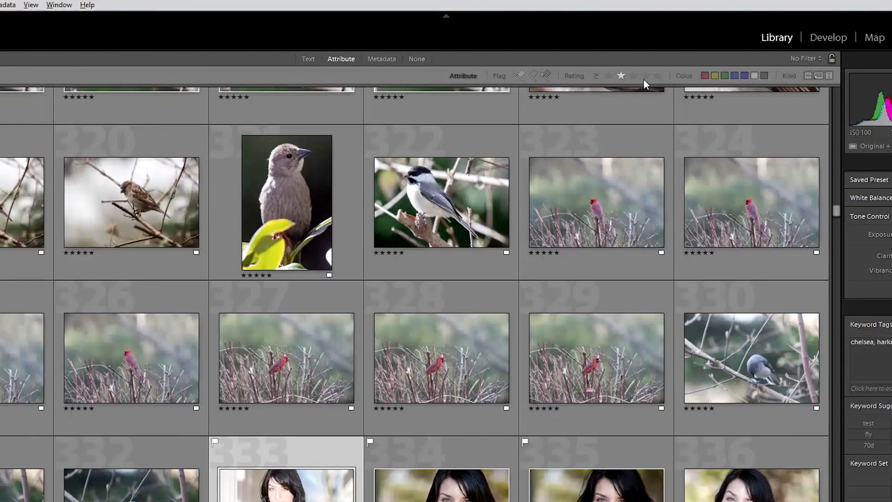
{"action": "left_click", "coordinate": [658, 75]}
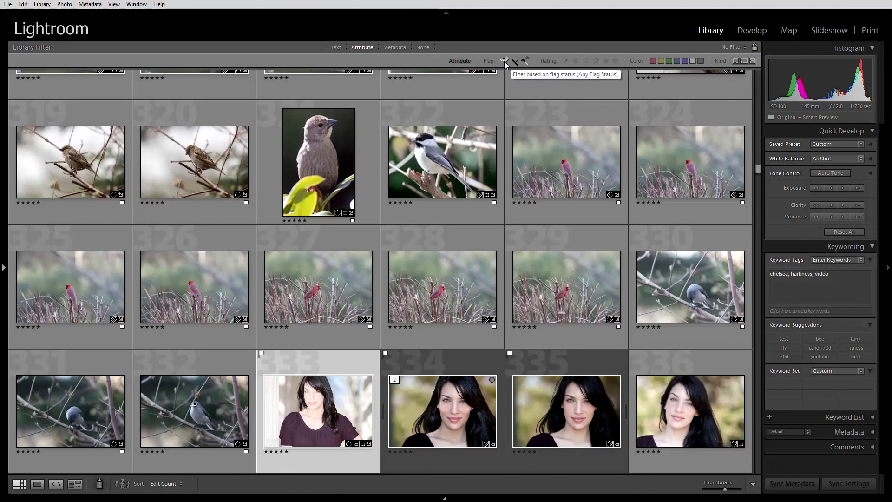
Step: Show only the flagged photos, browse through them, and clear the flag filter
{"action": "left_click", "coordinate": [505, 61]}
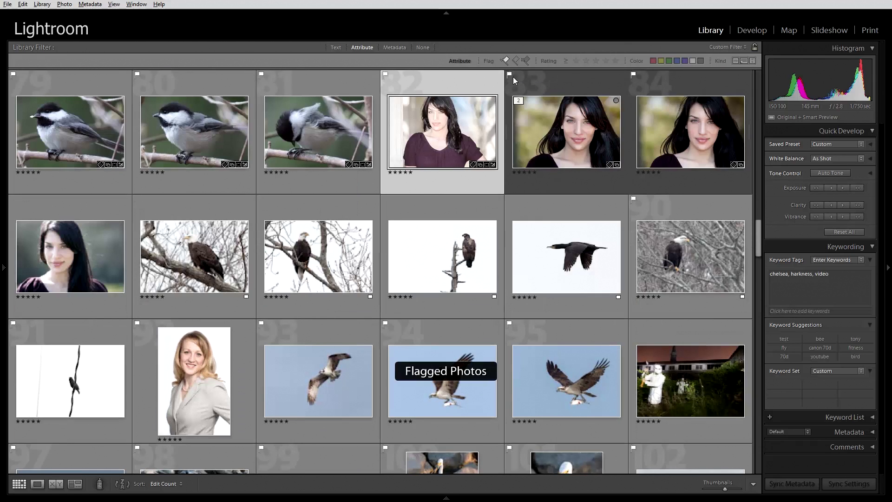
{"action": "scroll", "coordinate": [534, 165], "scroll_direction": "up", "scroll_amount": 3}
{"action": "scroll", "coordinate": [534, 161], "scroll_direction": "up", "scroll_amount": 5}
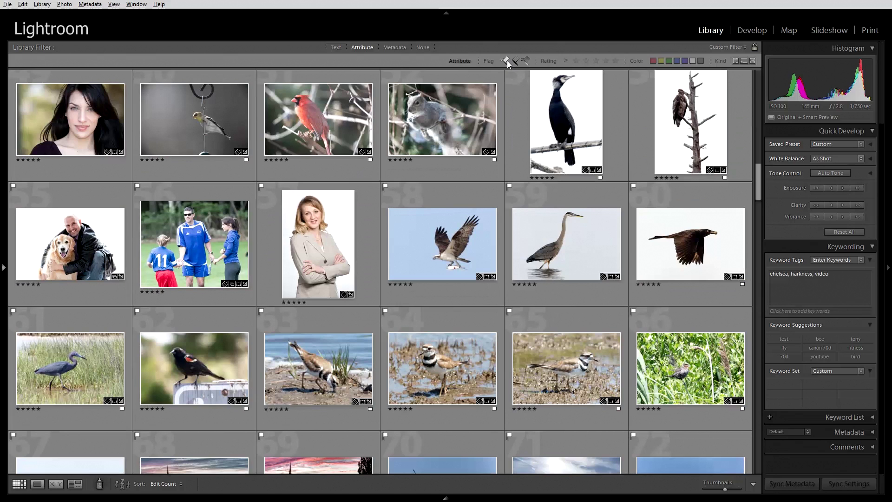
{"action": "left_click", "coordinate": [506, 61]}
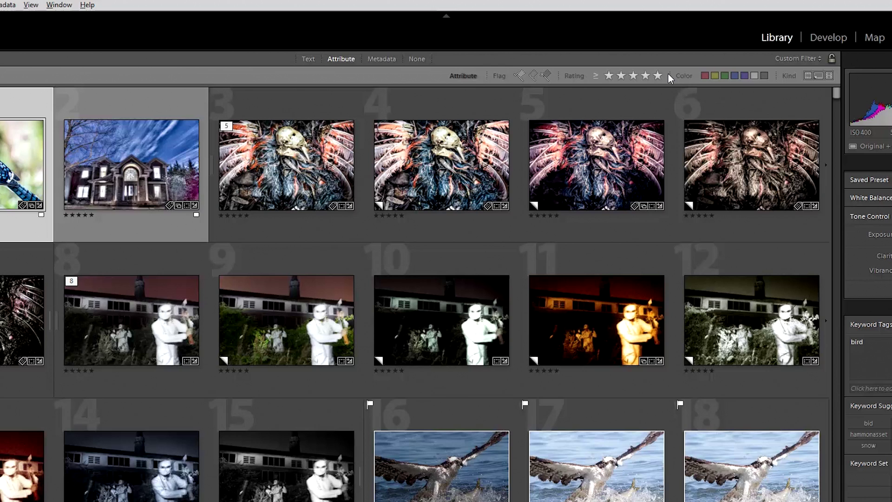
Step: Filter for ratings of four stars and higher, and switch the rating comparison to less than or equal to
{"action": "left_click", "coordinate": [645, 76]}
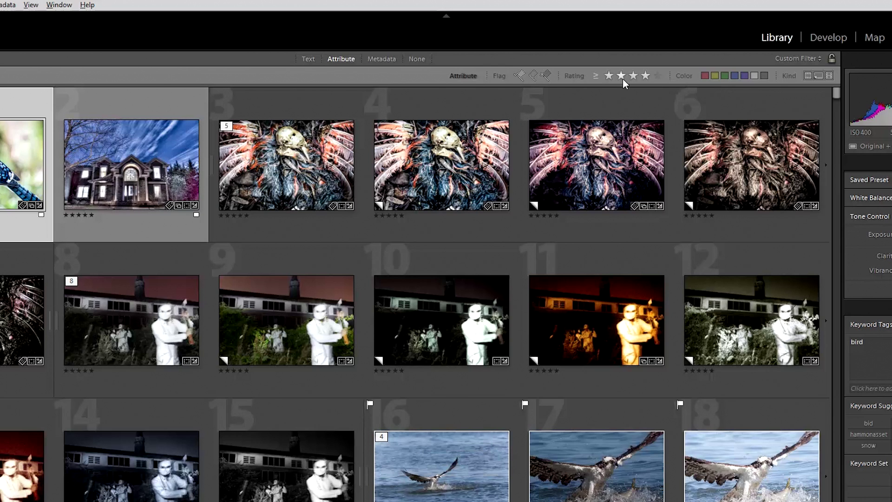
{"action": "left_click", "coordinate": [595, 76]}
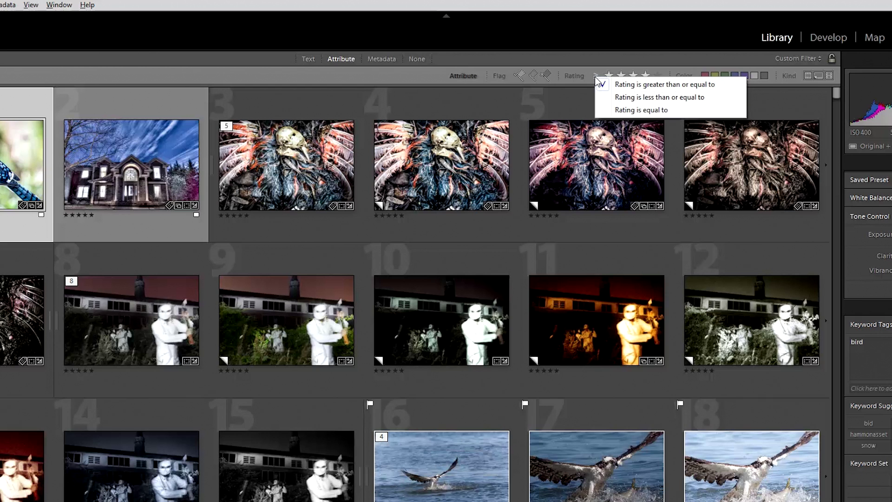
{"action": "left_click", "coordinate": [619, 97]}
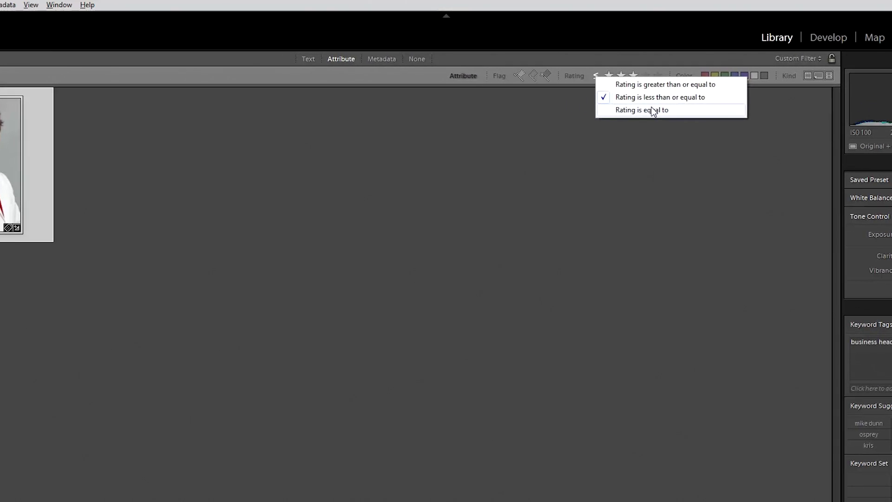
Step: Show only photos rated exactly four stars, and return the comparison to greater than or equal to
{"action": "left_click", "coordinate": [653, 110]}
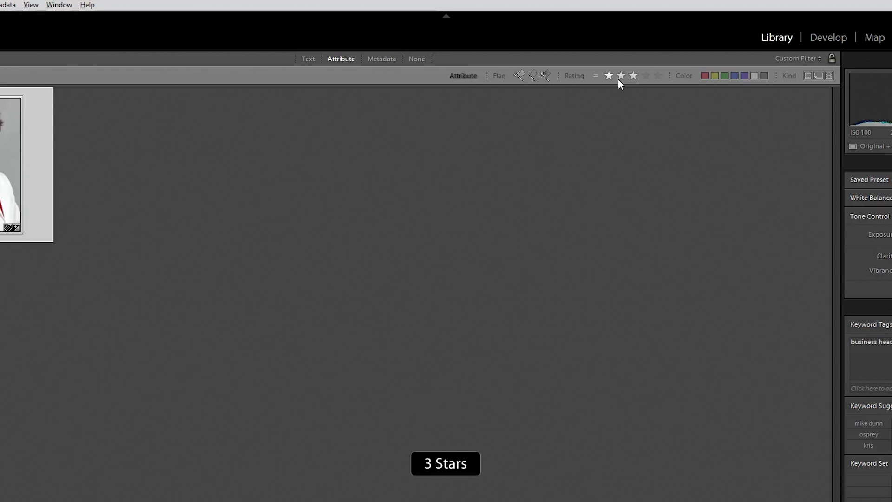
{"action": "left_click", "coordinate": [645, 76]}
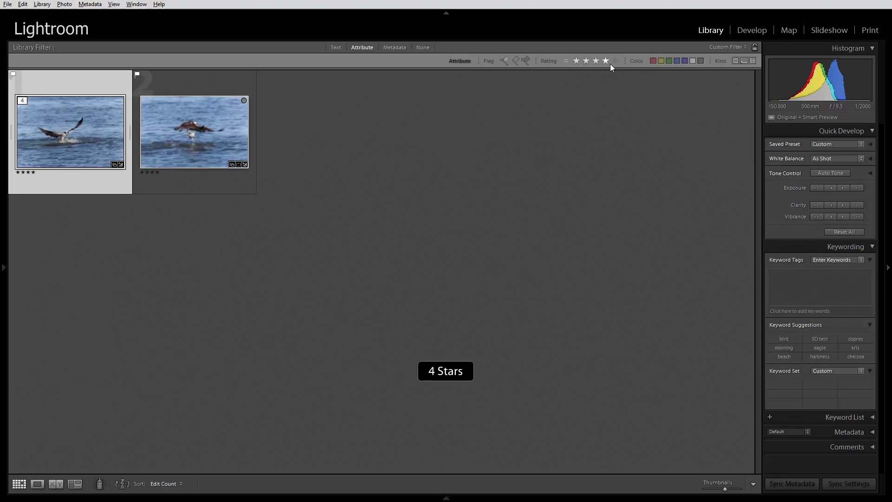
{"action": "left_click", "coordinate": [566, 61]}
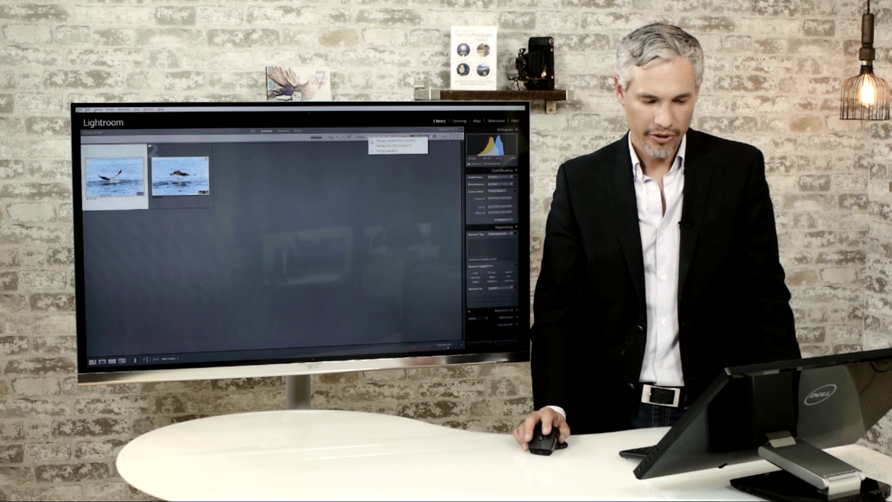
{"action": "left_click", "coordinate": [597, 68]}
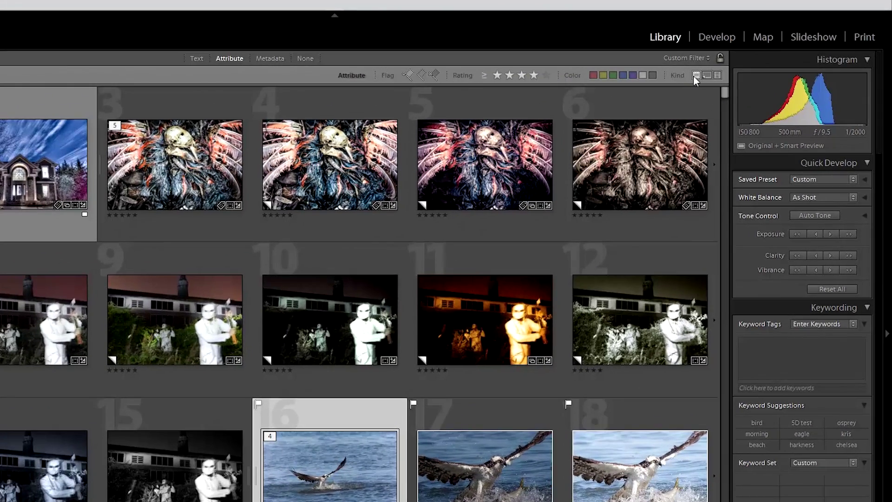
Step: Try the kind filters for hiding virtual copies and showing videos, and clear the kind filter
{"action": "left_click", "coordinate": [711, 70]}
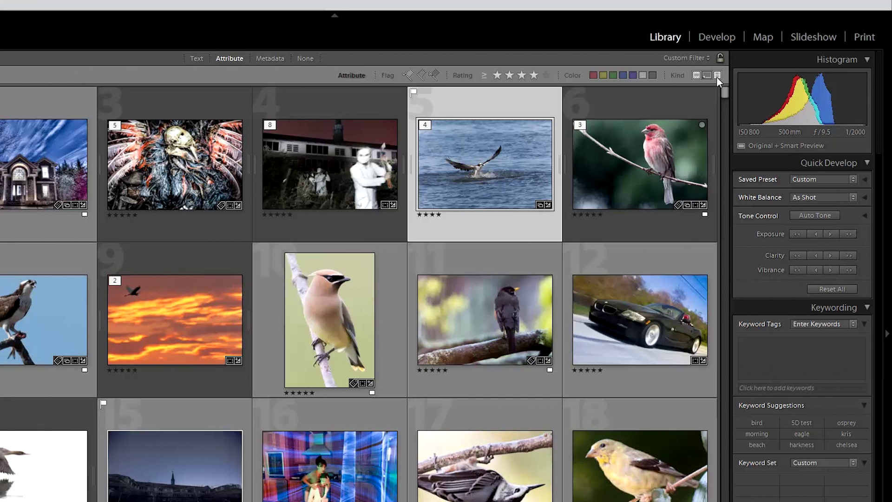
{"action": "left_click", "coordinate": [717, 79]}
{"action": "left_click", "coordinate": [707, 75]}
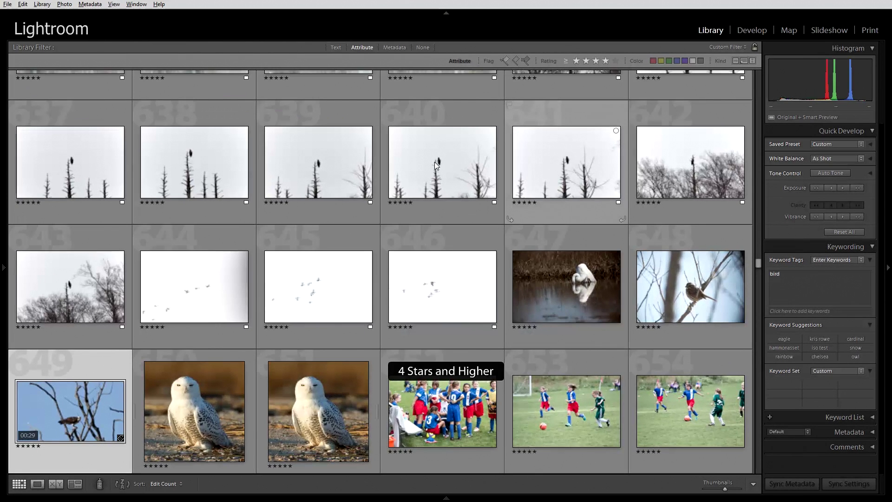
Step: Give photos 639 to 641 of the bird on the treetop a red color label and filter the library by red
{"action": "left_click", "coordinate": [366, 171]}
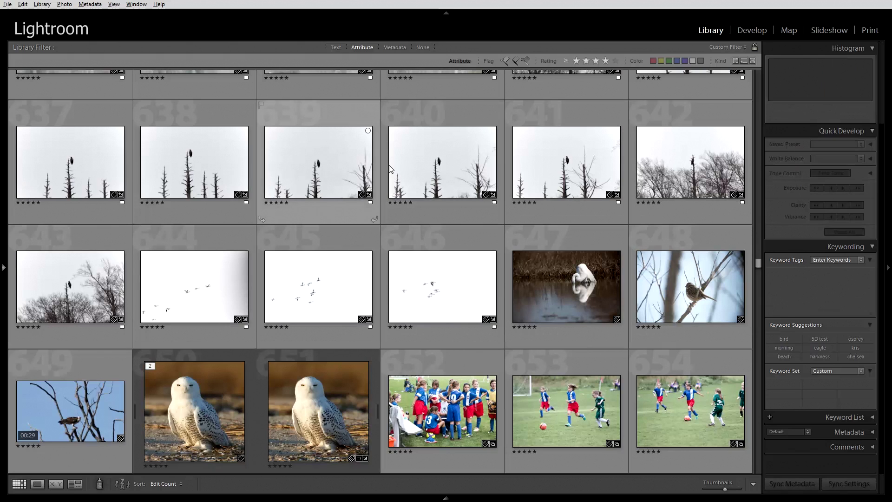
{"action": "left_click", "coordinate": [546, 160], "text": "shift"}
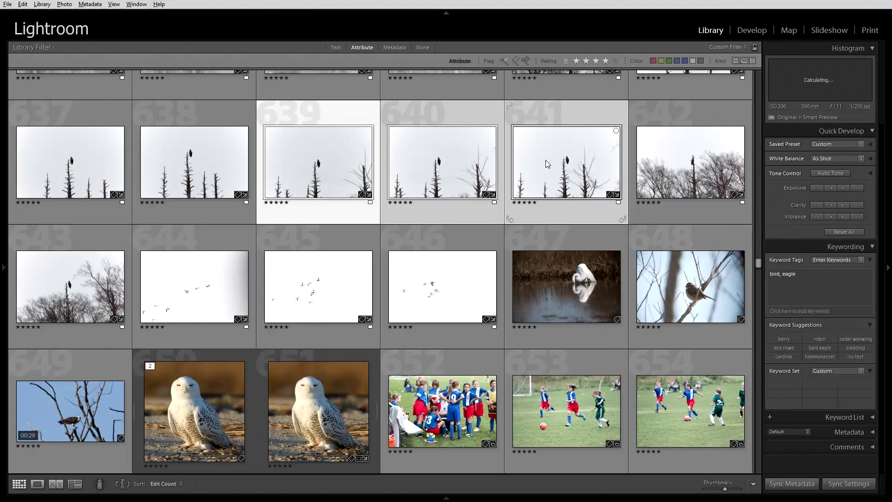
{"action": "right_click", "coordinate": [546, 160]}
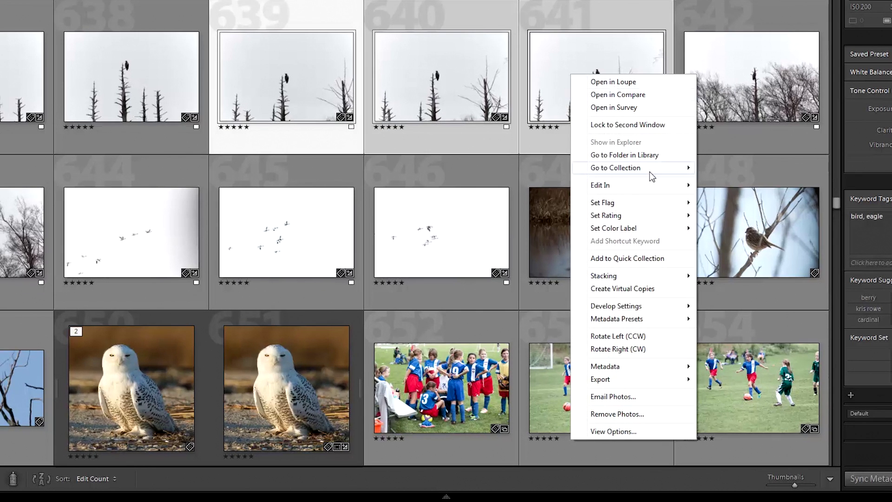
{"action": "mouse_move", "coordinate": [650, 228]}
{"action": "left_click", "coordinate": [719, 228]}
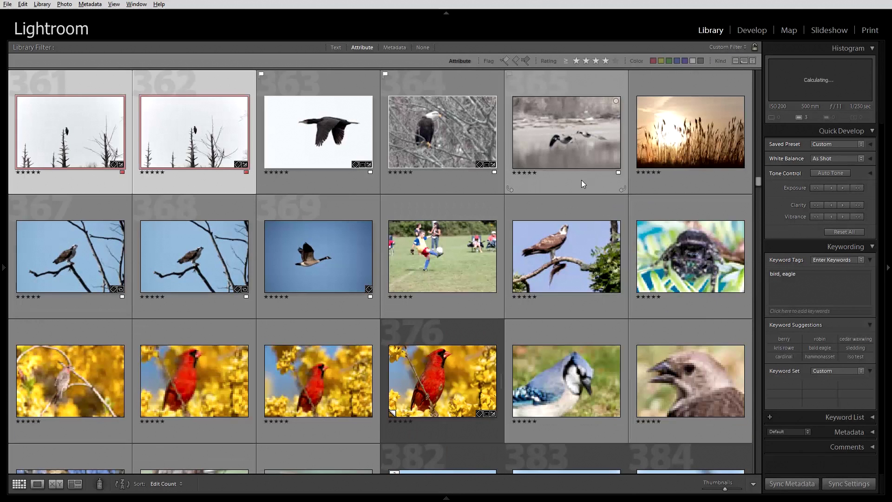
{"action": "left_click", "coordinate": [654, 60]}
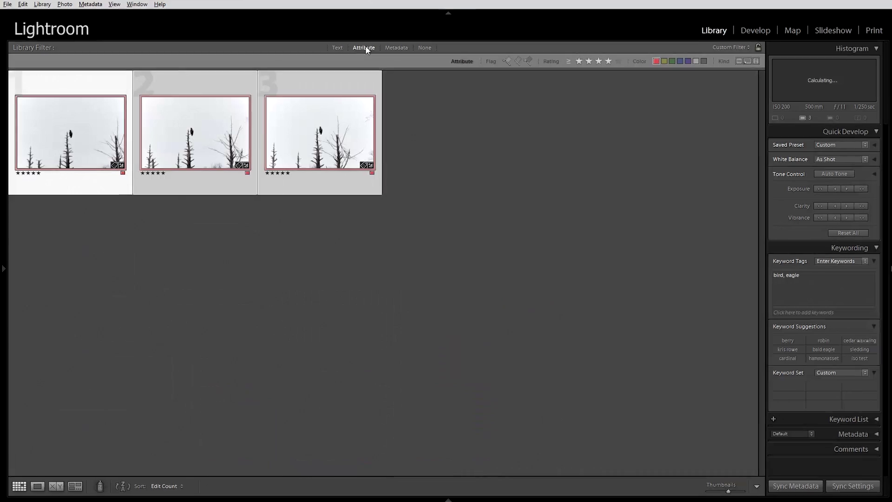
Step: Turn off the attribute filters and filter by metadata for the Canon EOS 5D Mark III with the EF70-200mm f/2.8L IS II USM lens
{"action": "key", "text": "ctrl+l"}
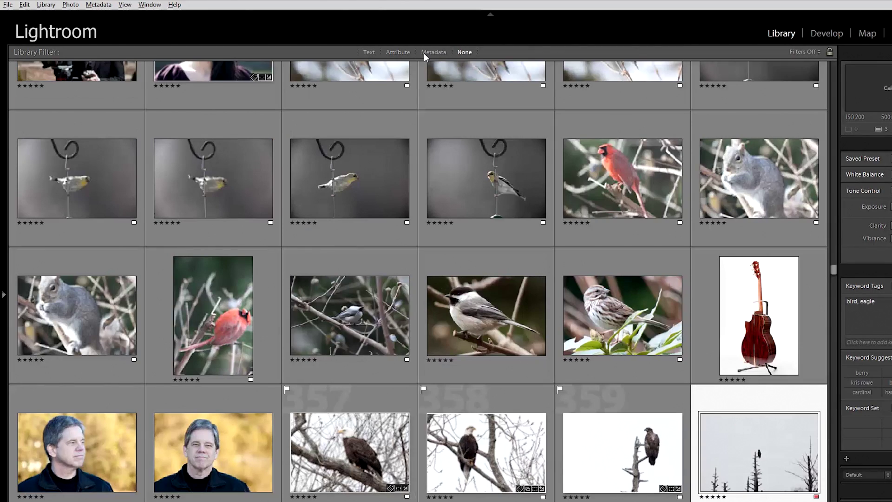
{"action": "left_click", "coordinate": [424, 53]}
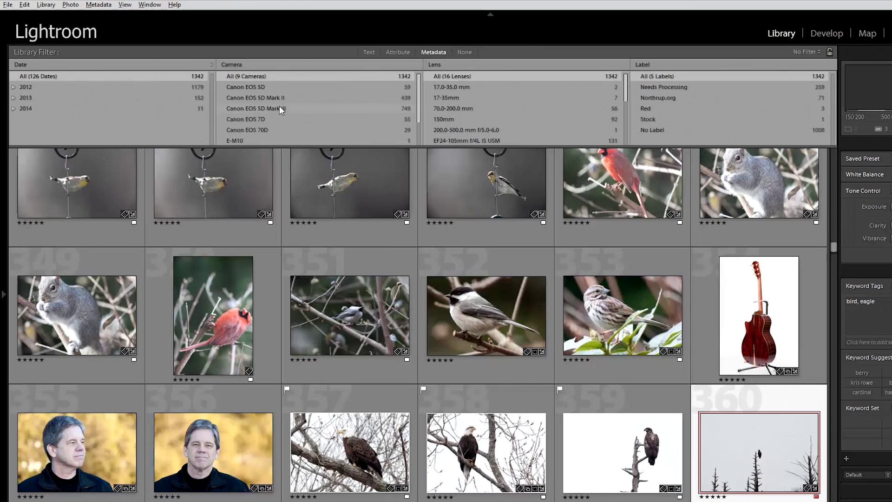
{"action": "left_click", "coordinate": [291, 109]}
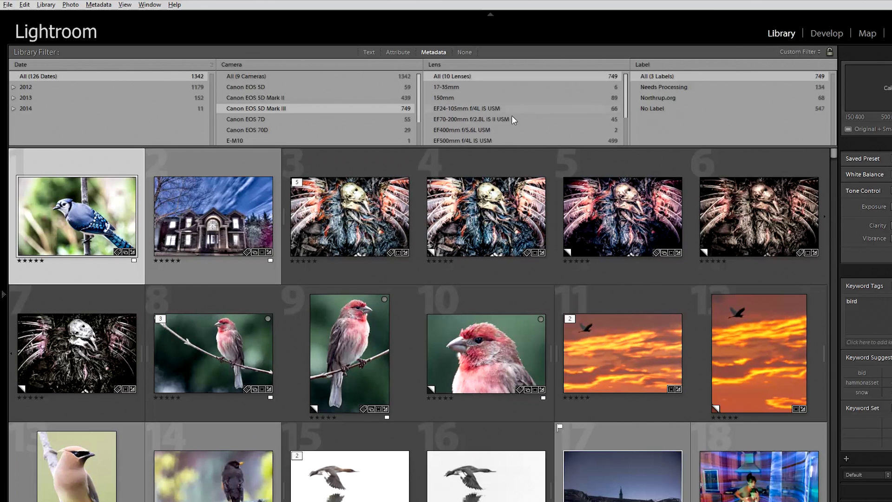
{"action": "left_click", "coordinate": [504, 119]}
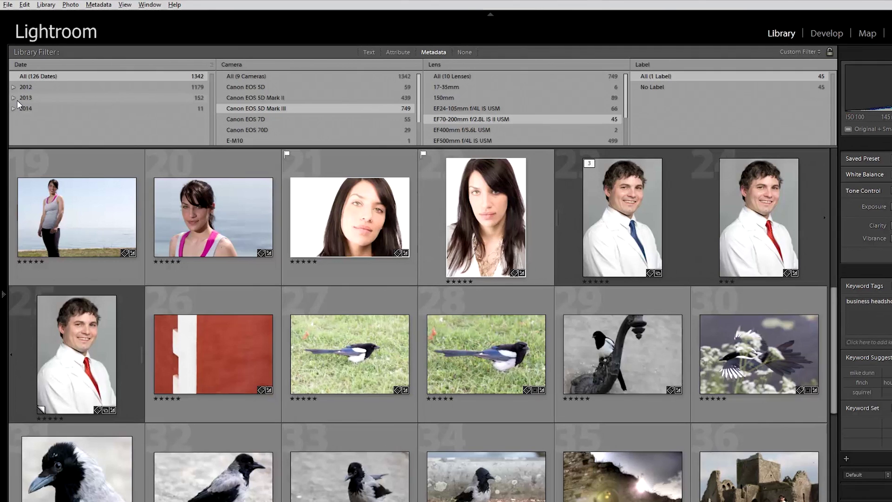
Step: Narrow the metadata filter to June 2013, the Canon EOS 5D Mark III and the MP-E65mm f/2.8 1-5x Macro Photo lens
{"action": "left_click", "coordinate": [14, 98]}
{"action": "scroll", "coordinate": [95, 111], "scroll_direction": "down", "scroll_amount": 2}
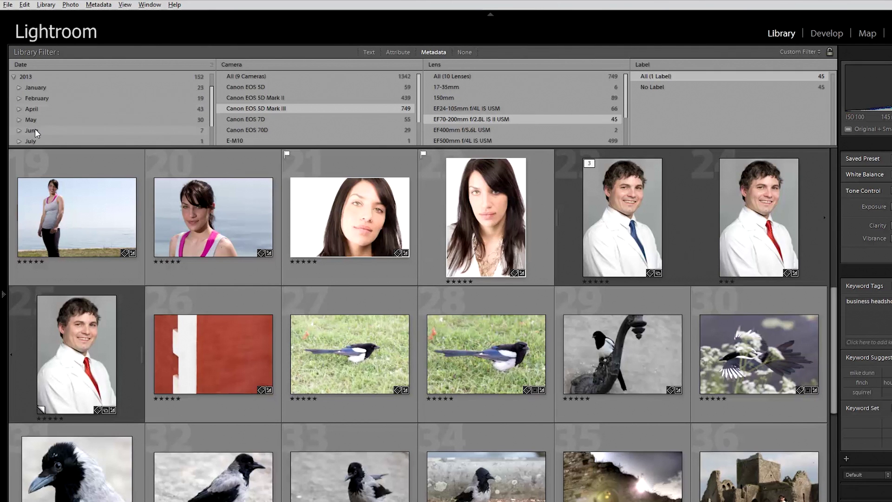
{"action": "left_click", "coordinate": [35, 129]}
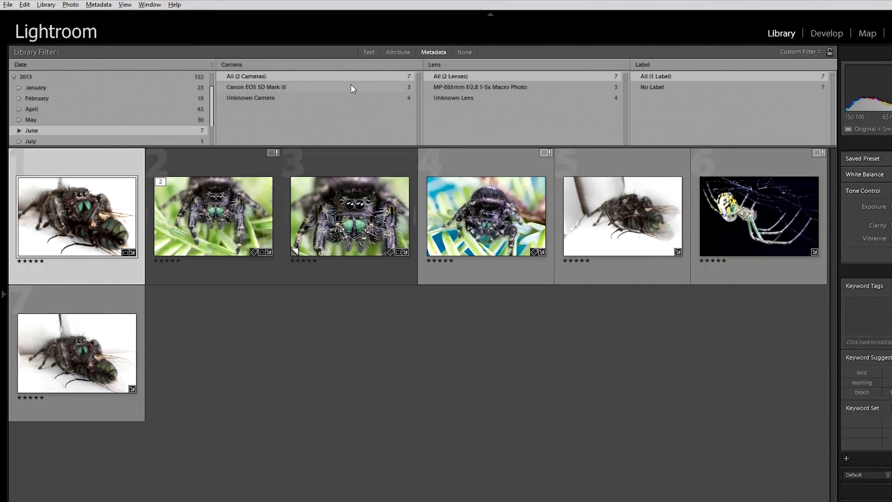
{"action": "left_click", "coordinate": [319, 78]}
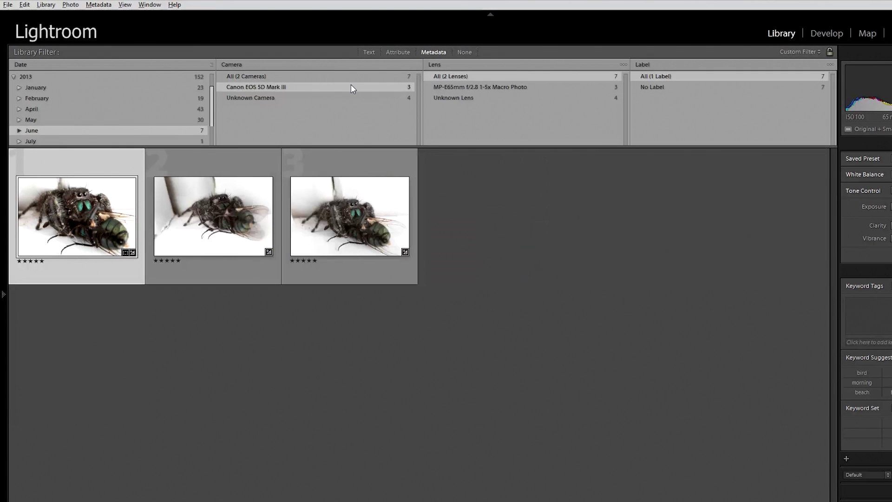
{"action": "left_click", "coordinate": [485, 87]}
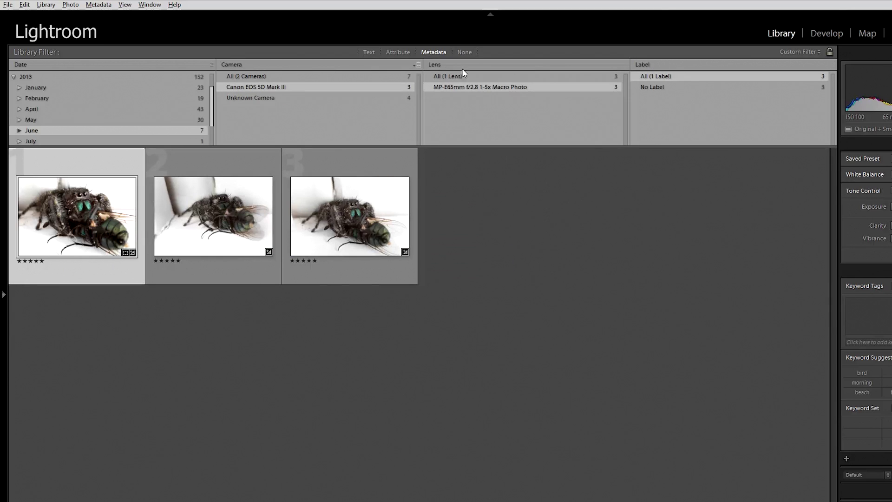
Step: Change the Label column of the metadata filter to Shutter Speed and reset the date filter to all dates
{"action": "left_click", "coordinate": [656, 66]}
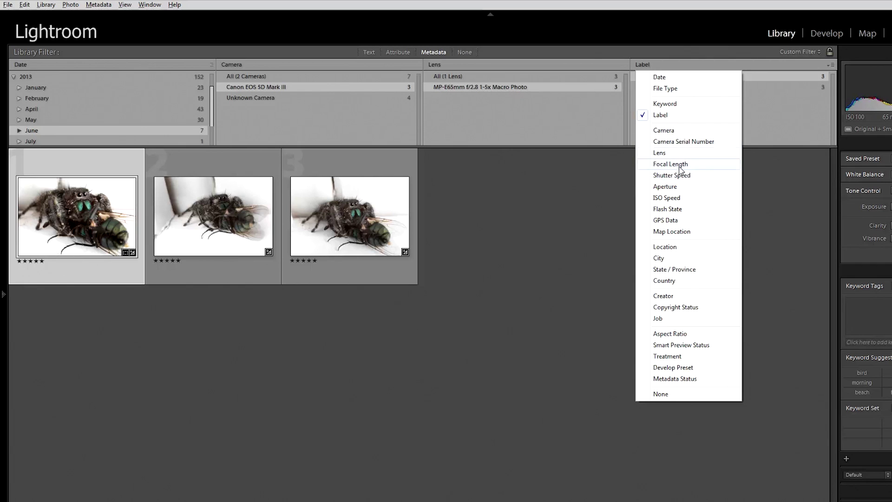
{"action": "left_click", "coordinate": [682, 176]}
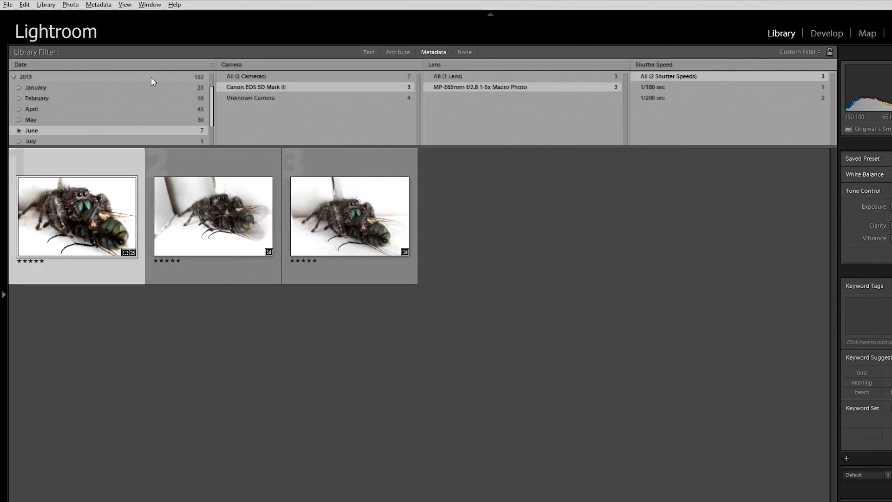
{"action": "scroll", "coordinate": [153, 96], "scroll_direction": "up", "scroll_amount": 2}
{"action": "left_click", "coordinate": [168, 78]}
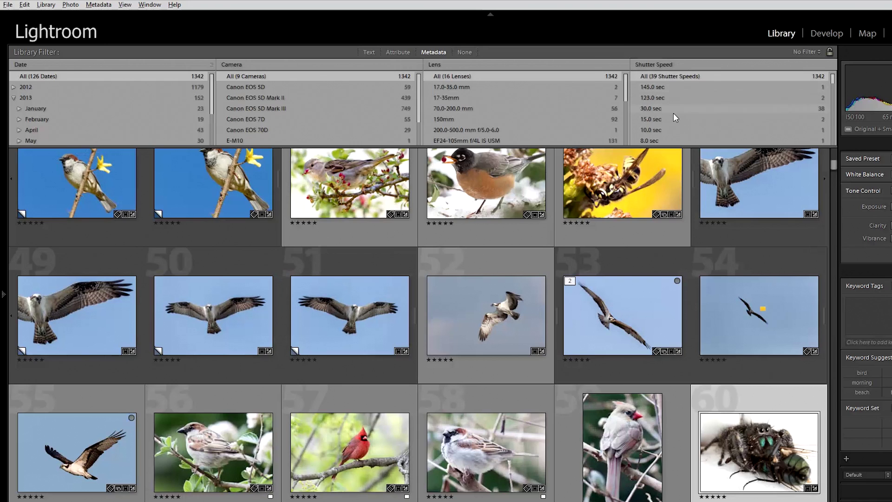
Step: Filter the library by the shutter speeds 145.0 sec, 123.0 sec and 30.0 sec together and browse the matching photos
{"action": "left_click", "coordinate": [673, 89]}
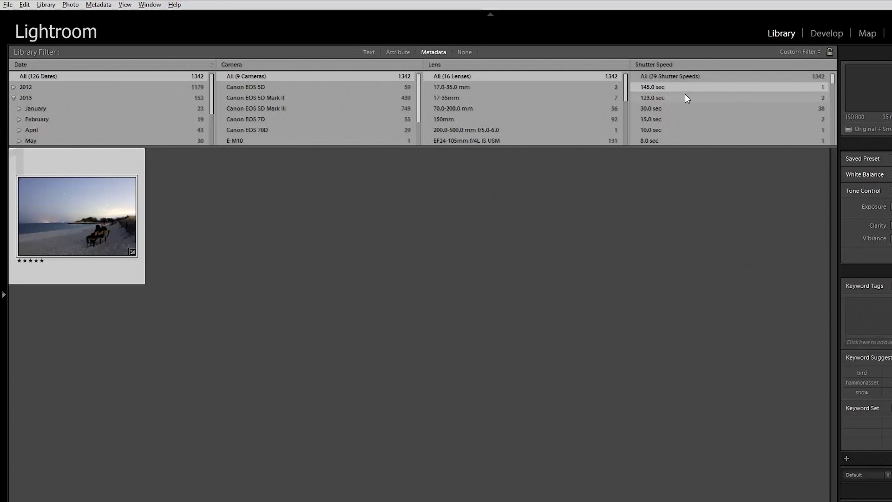
{"action": "left_click", "coordinate": [685, 94], "text": "ctrl"}
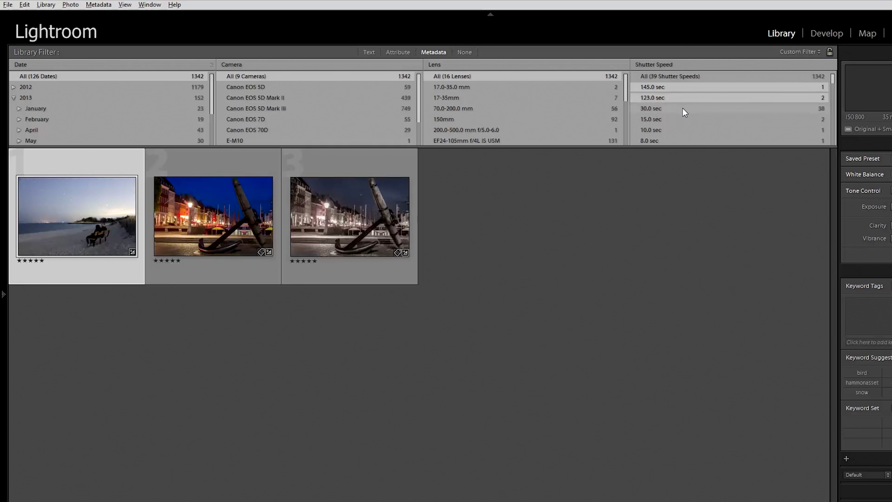
{"action": "left_click", "coordinate": [682, 108], "text": "ctrl"}
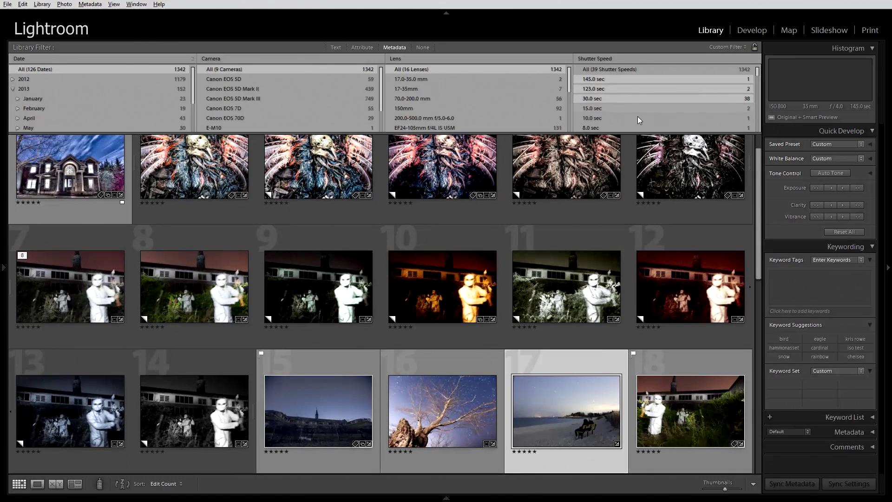
{"action": "left_click_drag", "start_coordinate": [757, 191], "coordinate": [757, 394]}
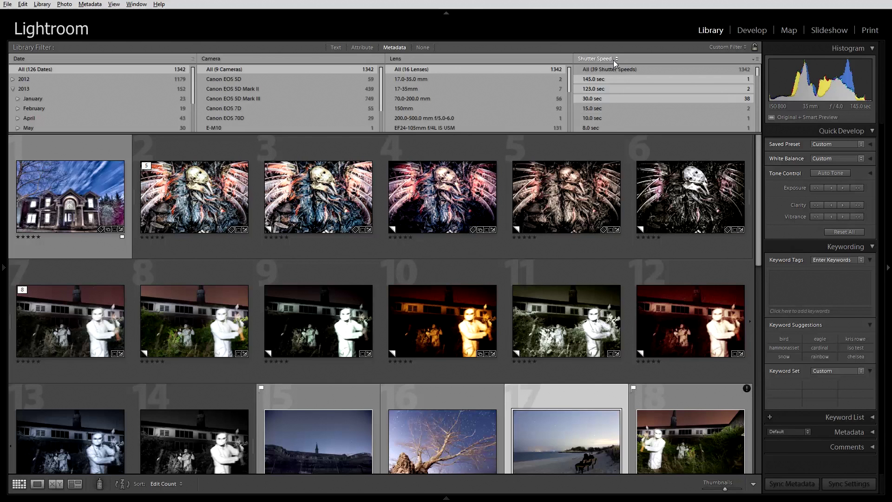
Step: Try an additional Aperture column in the metadata filter with f/4.0 selected, and remove that column again
{"action": "left_click", "coordinate": [755, 59]}
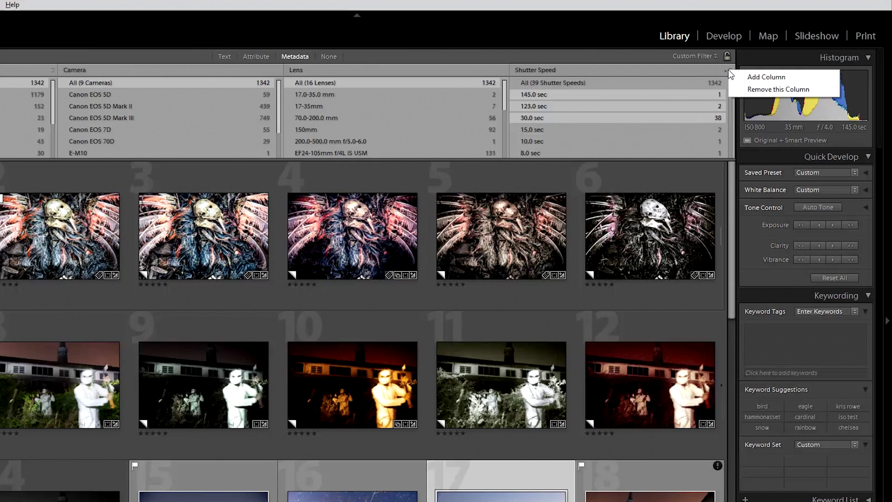
{"action": "left_click", "coordinate": [743, 76]}
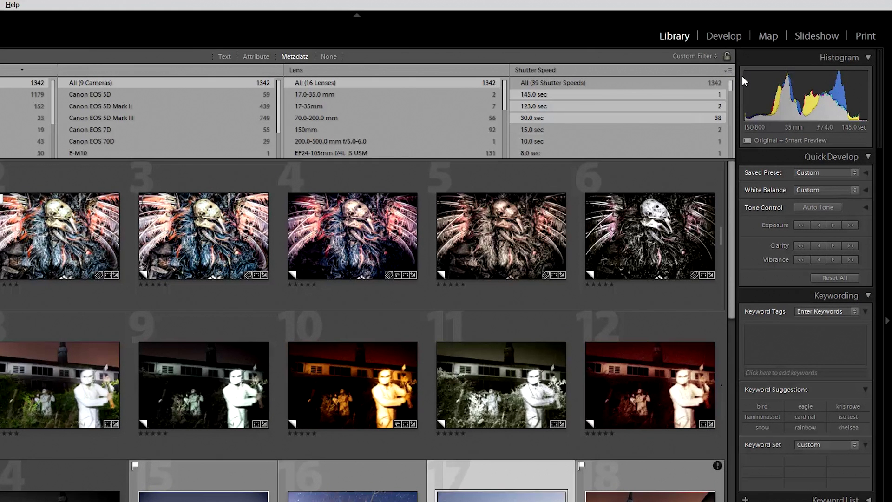
{"action": "left_click", "coordinate": [586, 71]}
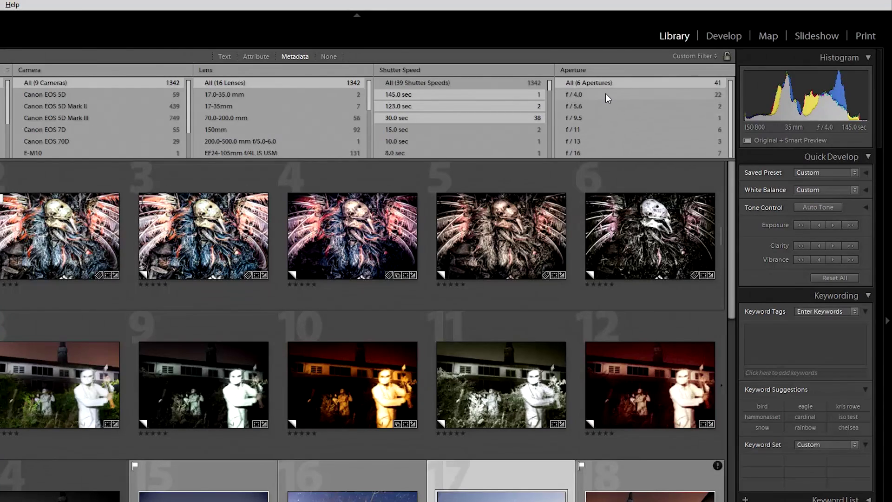
{"action": "left_click", "coordinate": [605, 94]}
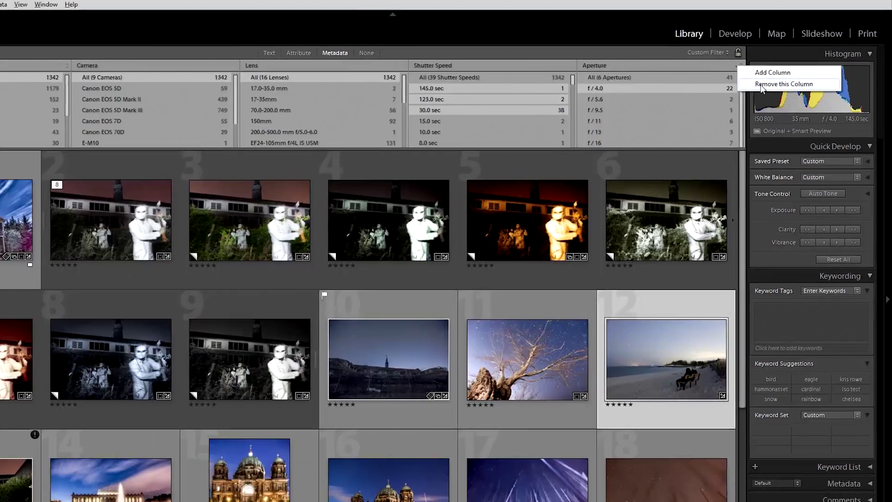
{"action": "left_click", "coordinate": [753, 90]}
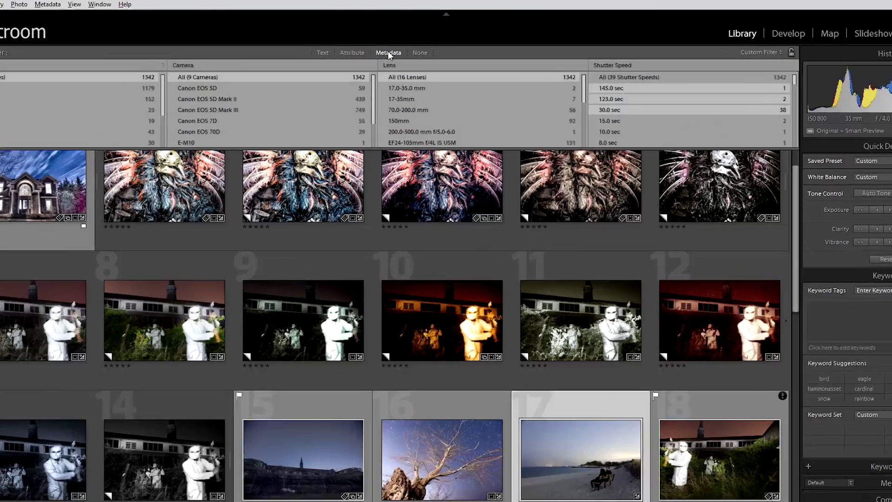
{"action": "left_click", "coordinate": [394, 46]}
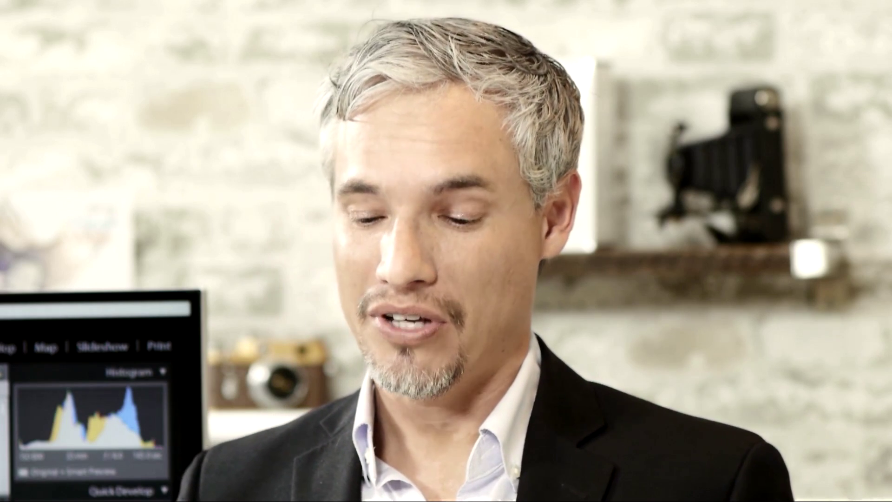
Step: Save the current filter settings as a new preset named "Long Exposures"
{"action": "left_click", "coordinate": [741, 49]}
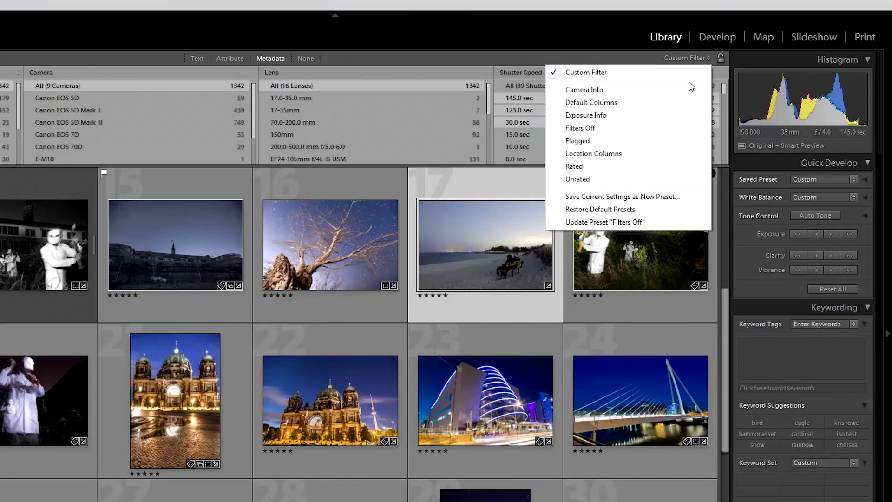
{"action": "left_click", "coordinate": [651, 199]}
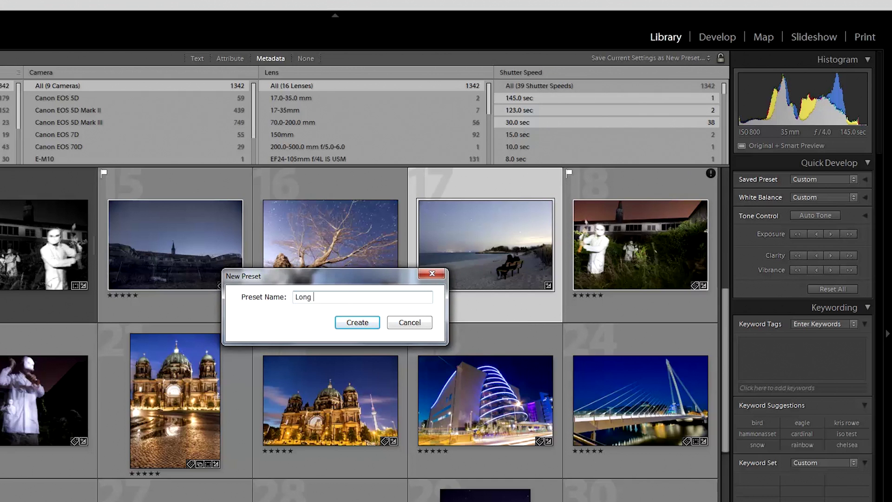
{"action": "type", "text": "Long Exposures"}
{"action": "left_click", "coordinate": [357, 322]}
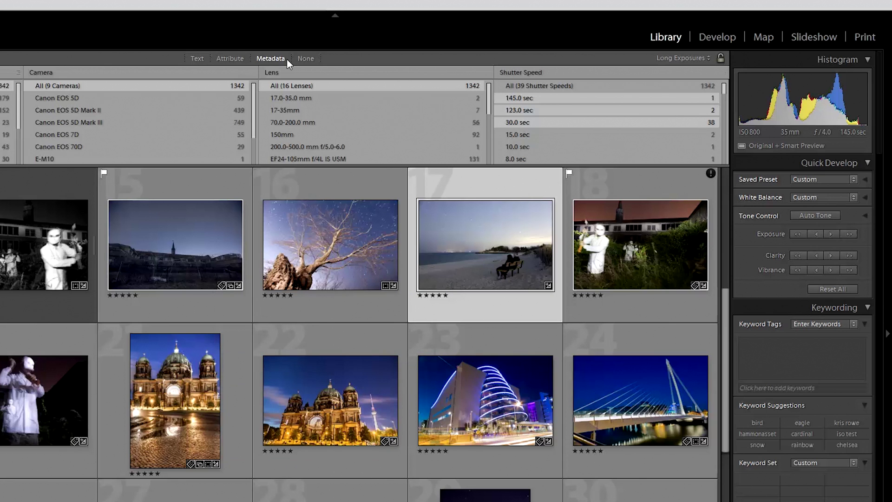
Step: Turn the library filters off and apply the Long Exposures filter preset
{"action": "key", "text": "ctrl+l"}
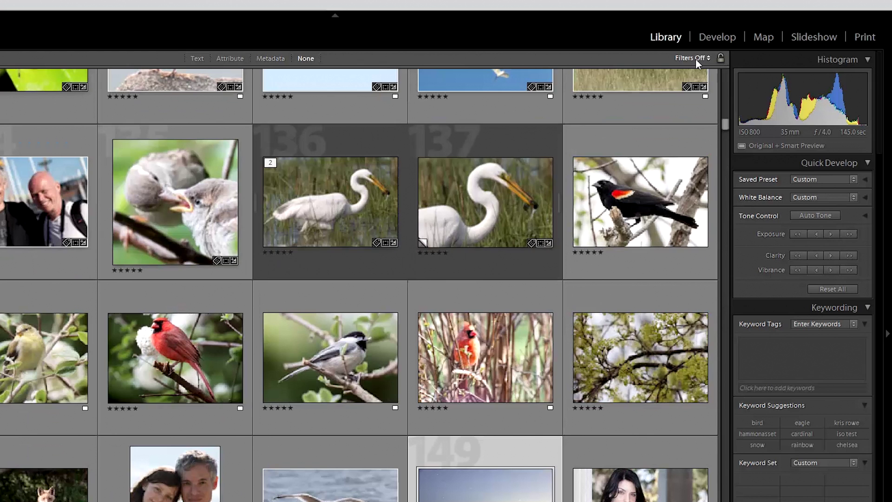
{"action": "left_click", "coordinate": [696, 58]}
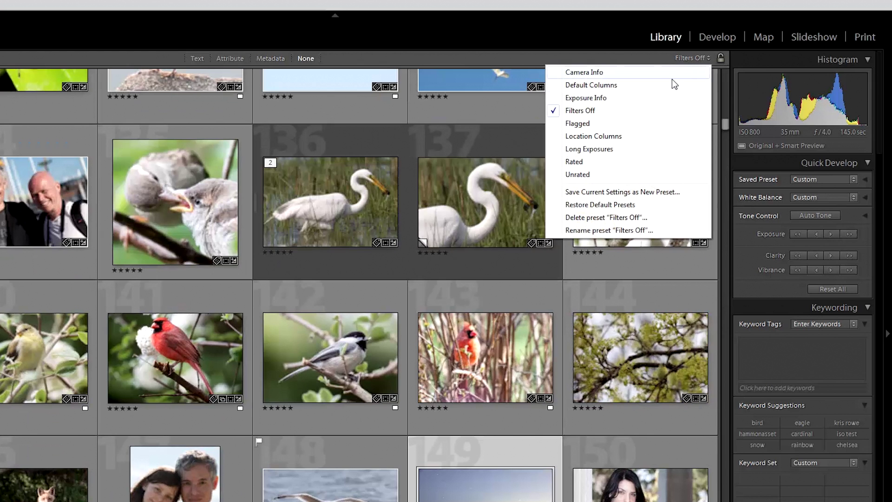
{"action": "left_click", "coordinate": [623, 148]}
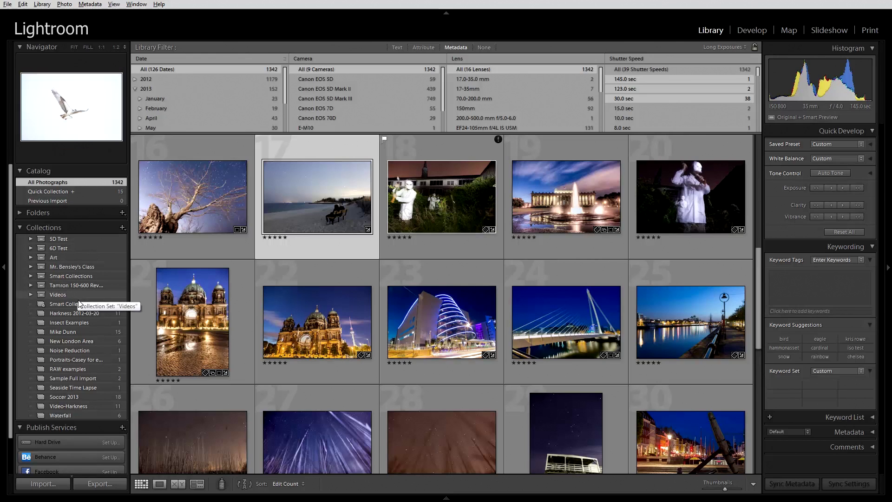
Step: View the Harkness 2012-03-20 collection, then return to All Photographs and reapply the Long Exposures filter preset
{"action": "left_click", "coordinate": [79, 312]}
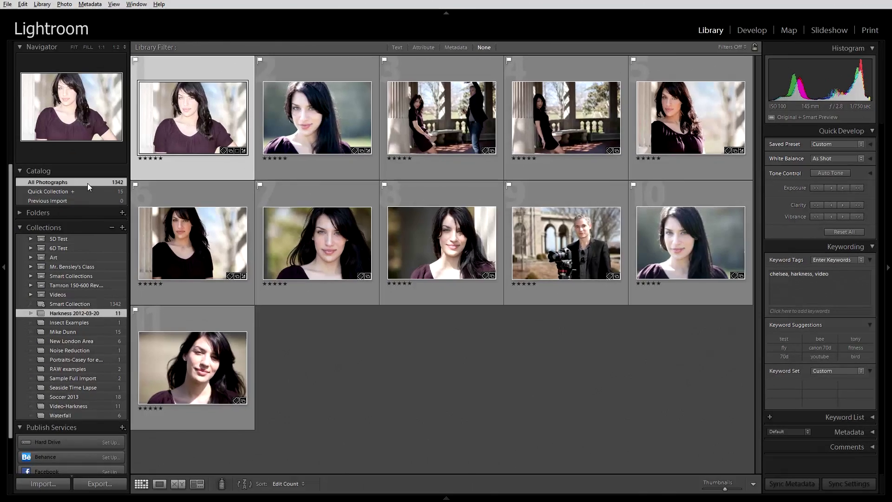
{"action": "left_click", "coordinate": [87, 183]}
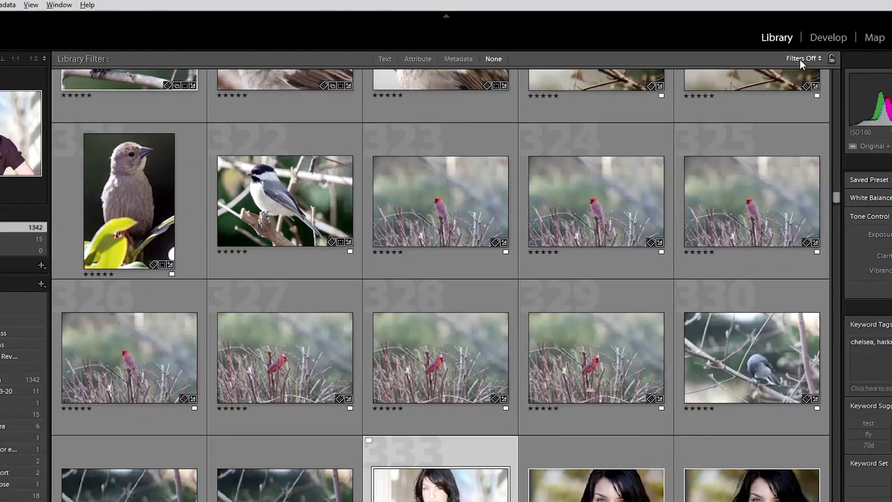
{"action": "left_click", "coordinate": [729, 48]}
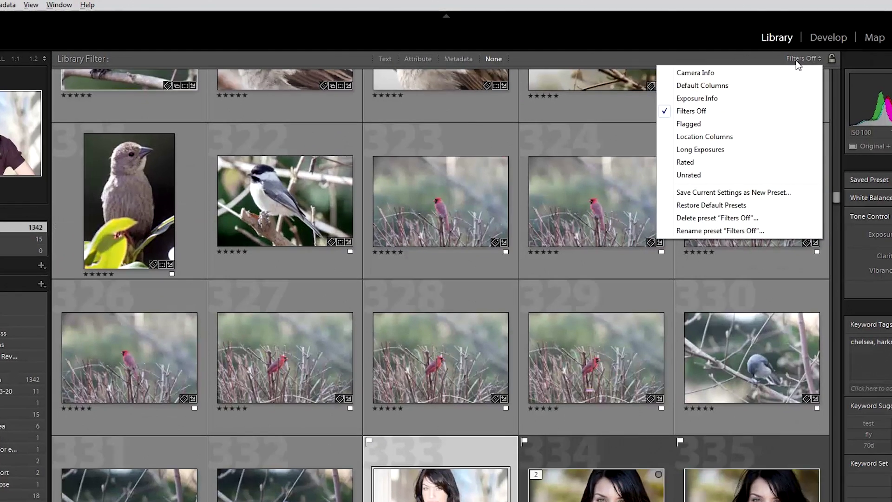
{"action": "left_click", "coordinate": [720, 153]}
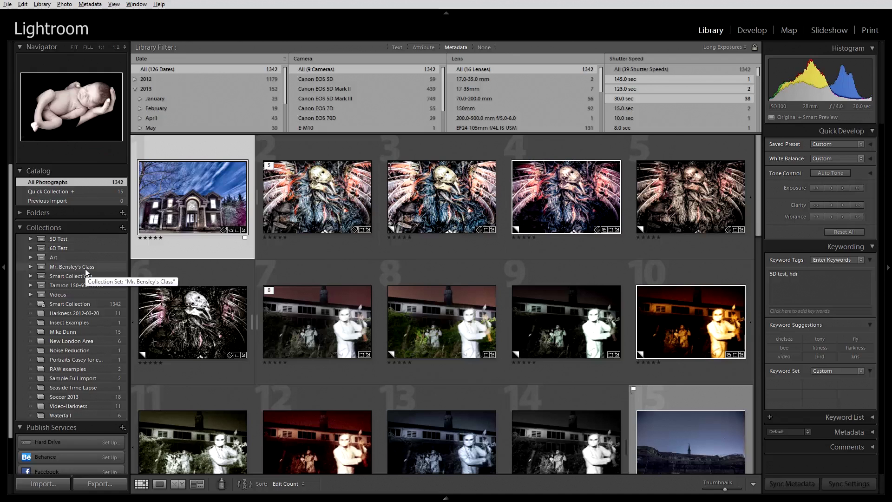
Step: Compare Smart Collection and the Harkness 2012-03-20 collection with the Long Exposures filter kept on
{"action": "left_click", "coordinate": [76, 306]}
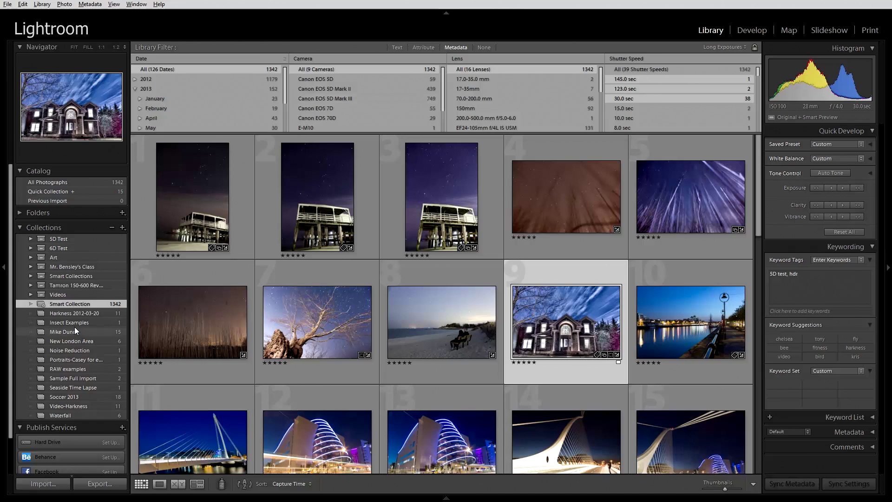
{"action": "left_click", "coordinate": [85, 313]}
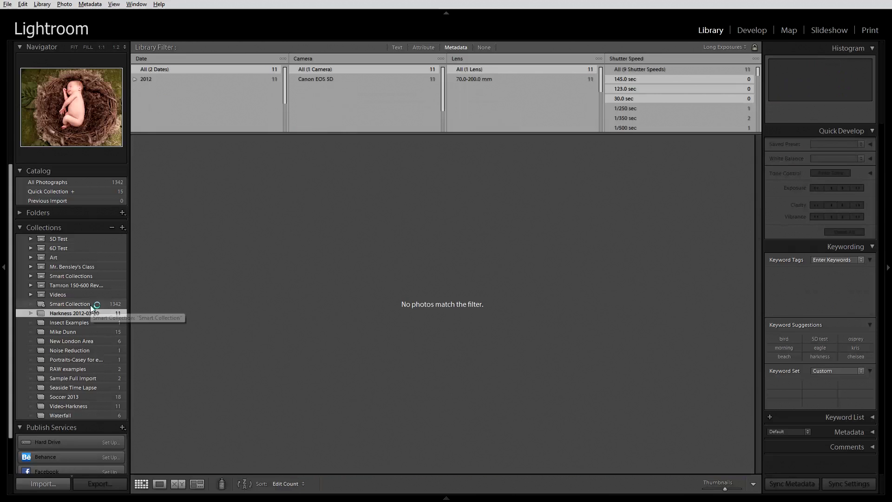
{"action": "left_click", "coordinate": [90, 304]}
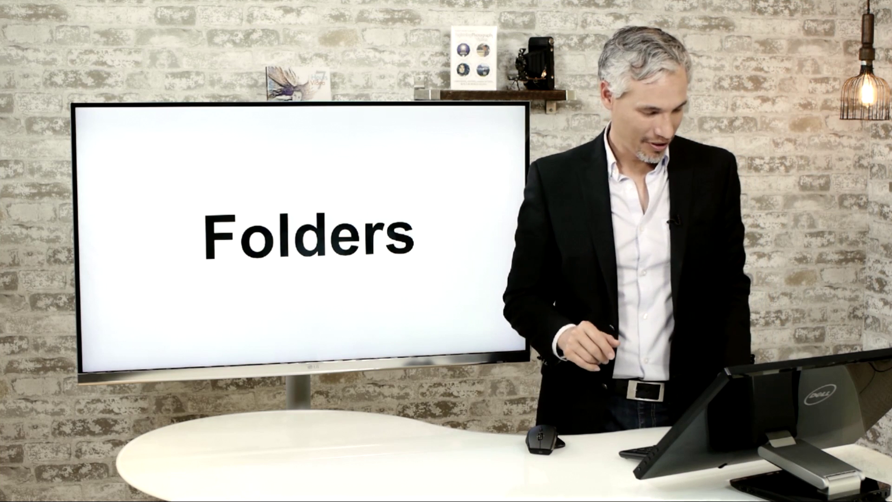
Step: Collapse the collections, expand the folders on Local Disk (C:) down to Pictures, and show the photos in its rain-red-dress subfolder
{"action": "key", "text": "alt+Tab"}
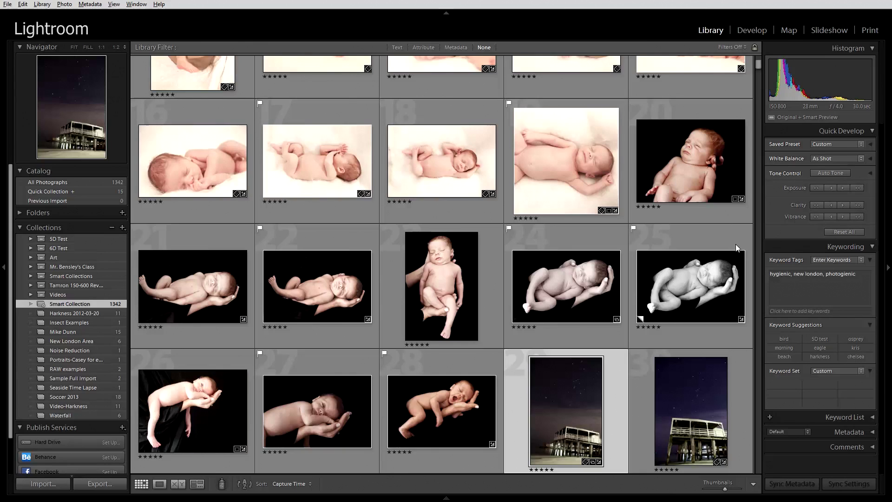
{"action": "left_click", "coordinate": [20, 227]}
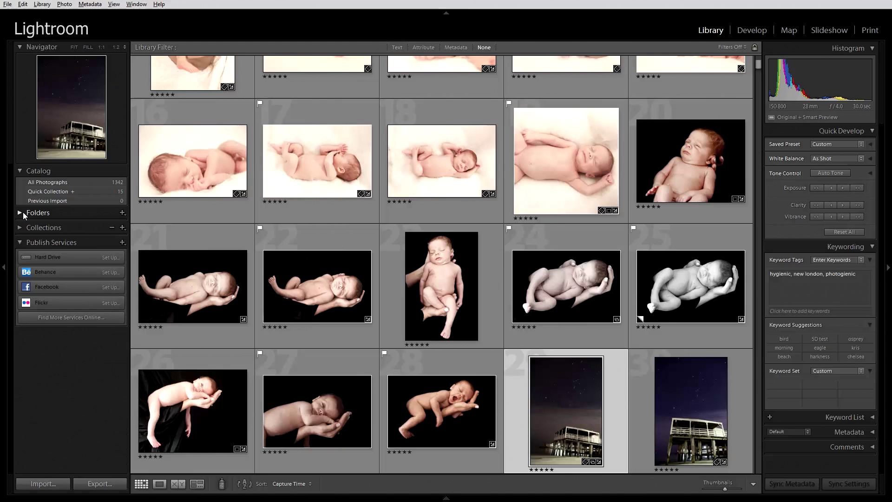
{"action": "left_click", "coordinate": [23, 212]}
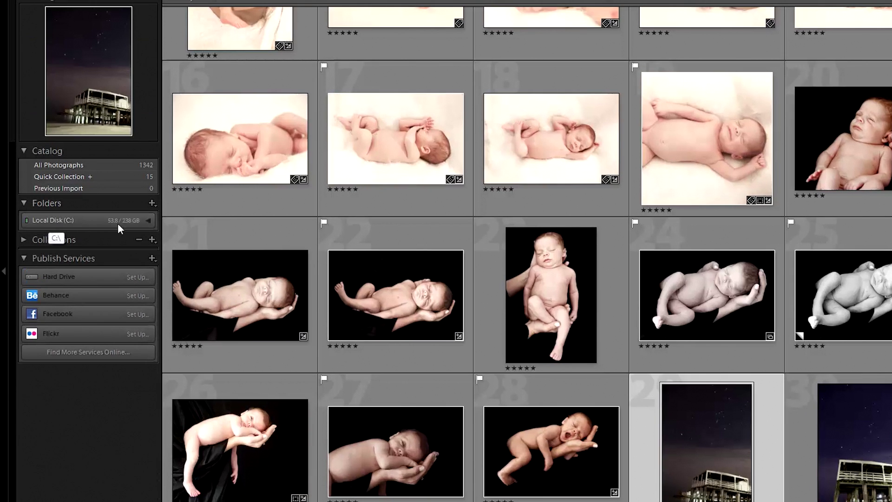
{"action": "left_click", "coordinate": [149, 222]}
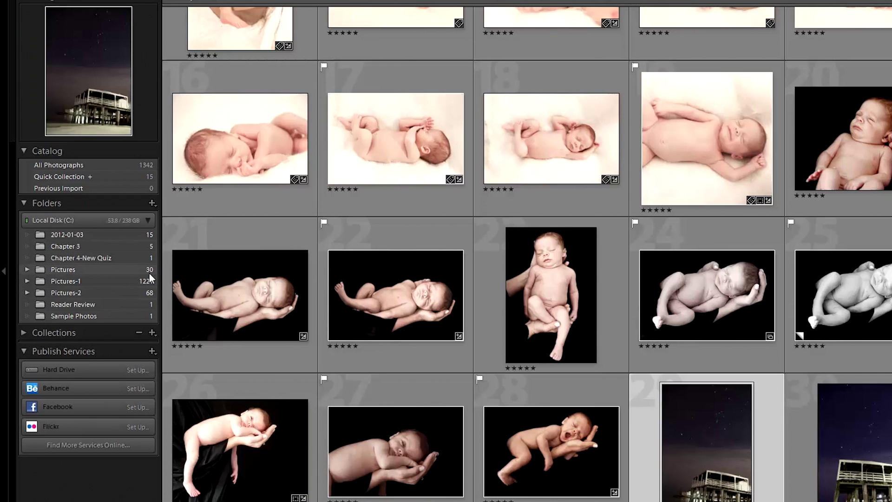
{"action": "left_click", "coordinate": [27, 269]}
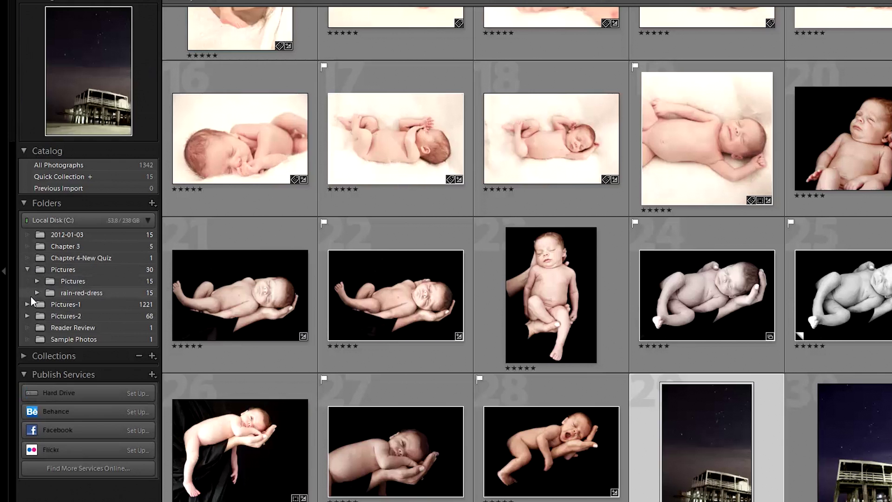
{"action": "left_click", "coordinate": [66, 292]}
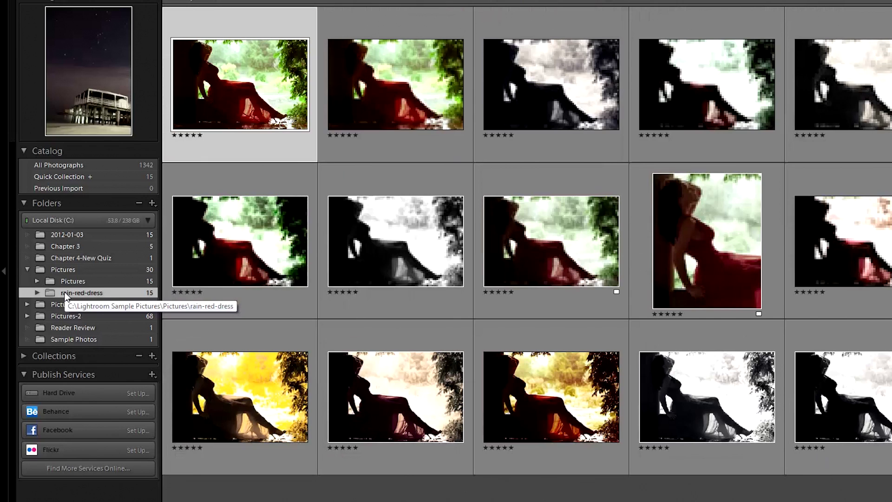
{"action": "key", "text": "j"}
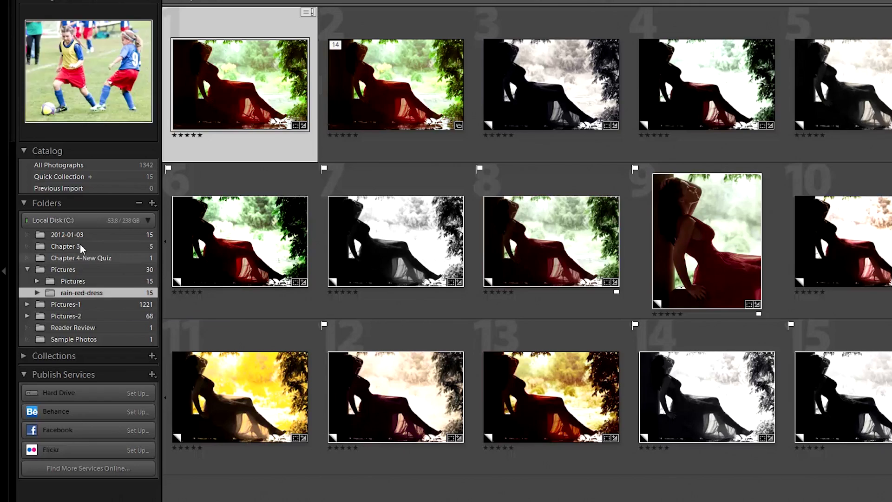
Step: Move the 2012-01-03 folder into the Pictures folder, including its files on disk
{"action": "left_click_drag", "start_coordinate": [79, 238], "coordinate": [80, 269]}
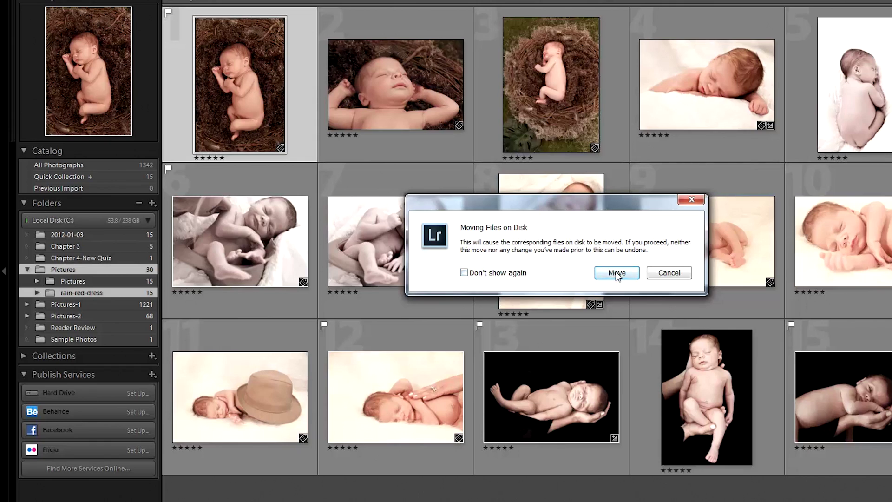
{"action": "left_click", "coordinate": [617, 274]}
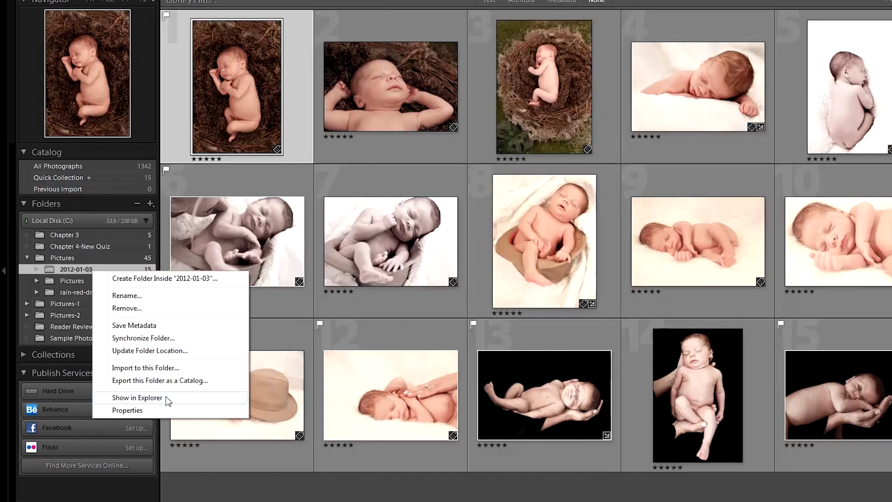
Step: Show the 2012-01-03 folder in Windows Explorer and move it out of Pictures into the parent Lightroom Sample Pictures folder
{"action": "left_click", "coordinate": [168, 399]}
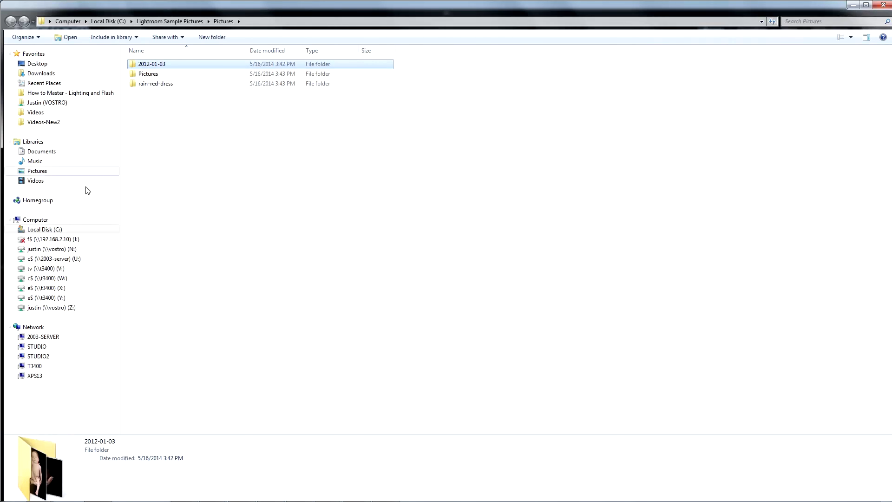
{"action": "left_click", "coordinate": [15, 229]}
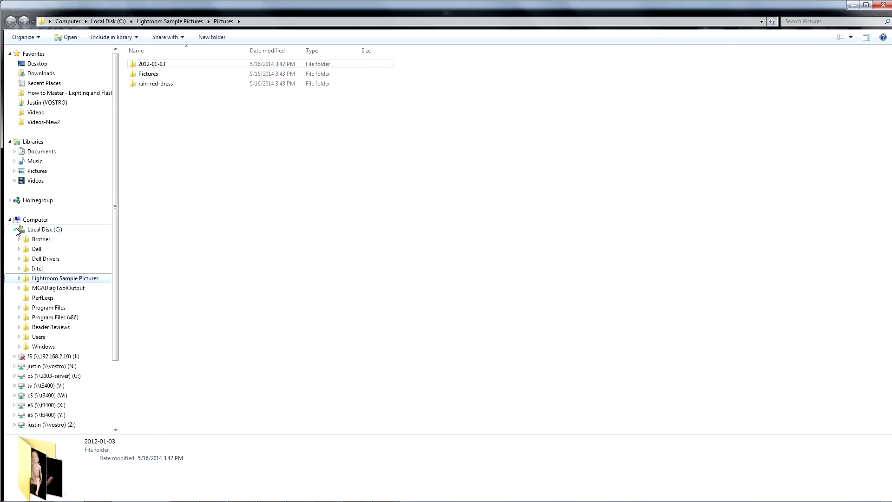
{"action": "left_click", "coordinate": [19, 278]}
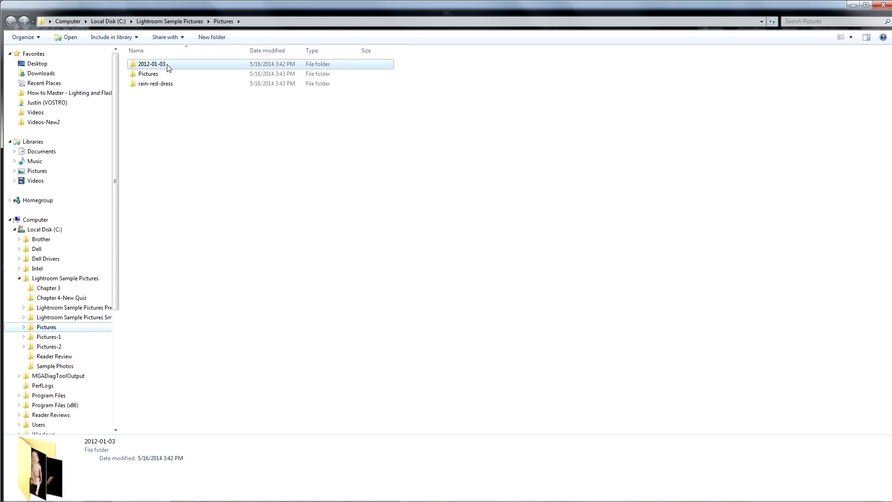
{"action": "left_click", "coordinate": [25, 327]}
{"action": "left_click_drag", "start_coordinate": [177, 70], "coordinate": [98, 279]}
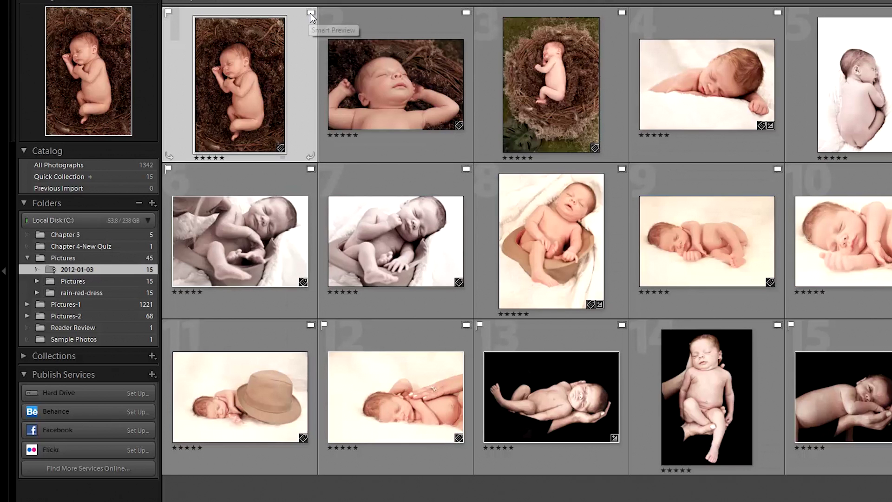
Step: In Lightroom, go through the second to fourth photos of the 2012-01-03 folder and try to show the fourth one in Explorer
{"action": "left_click", "coordinate": [364, 12]}
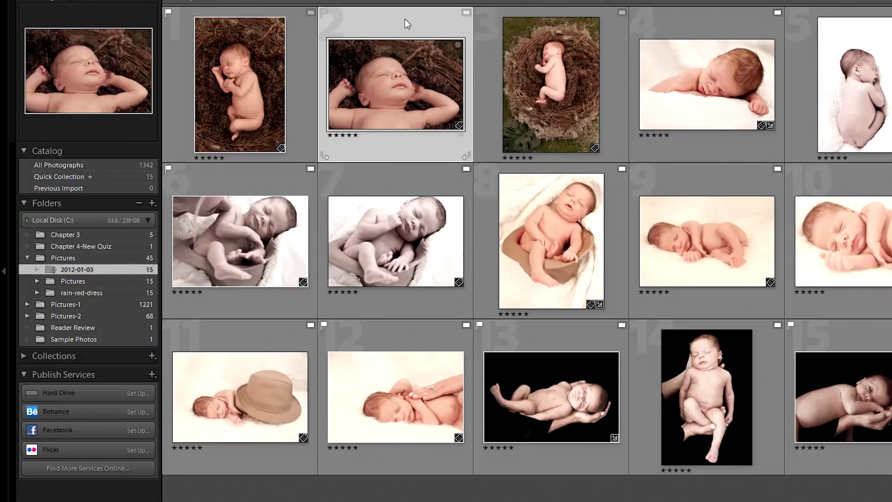
{"action": "left_click", "coordinate": [533, 45]}
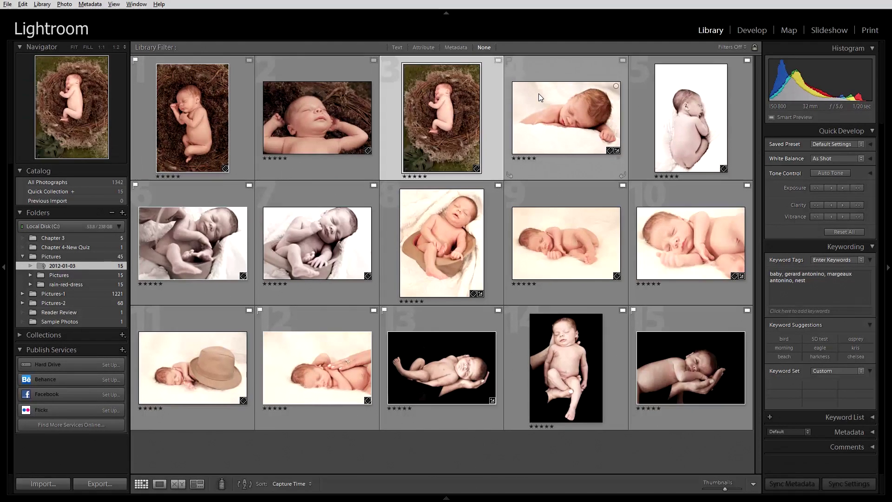
{"action": "double_click", "coordinate": [673, 54]}
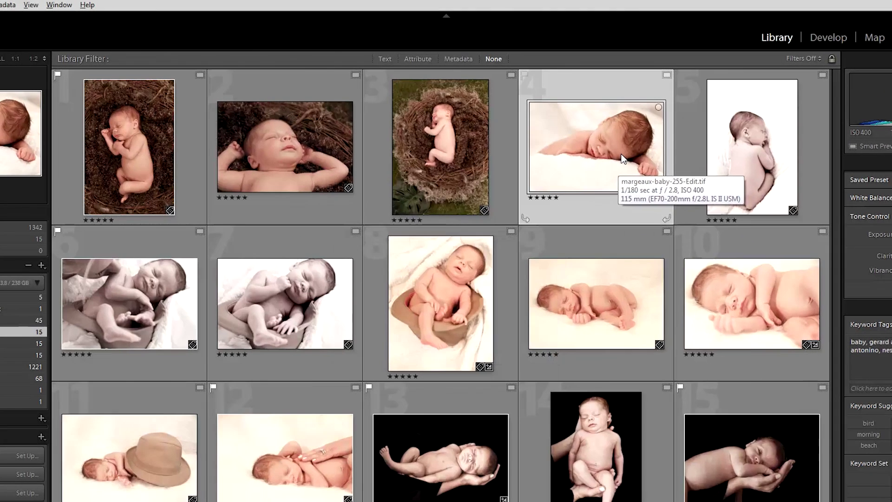
{"action": "right_click", "coordinate": [587, 127]}
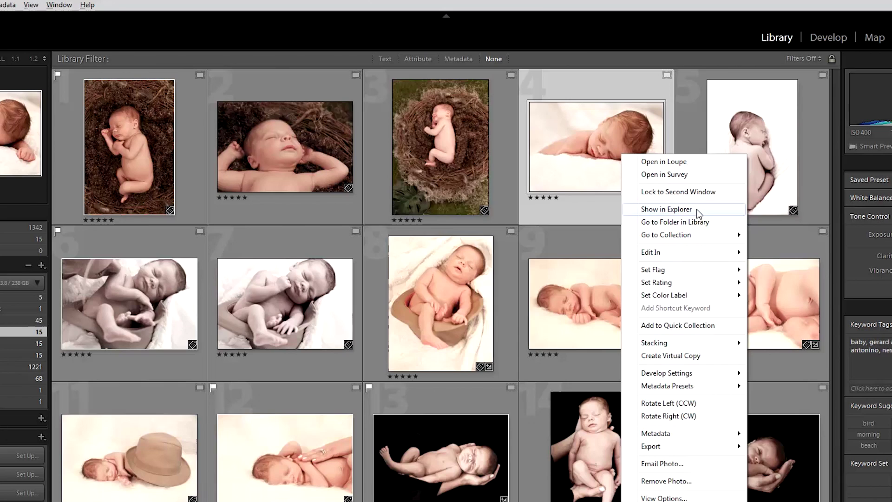
{"action": "left_click", "coordinate": [695, 209]}
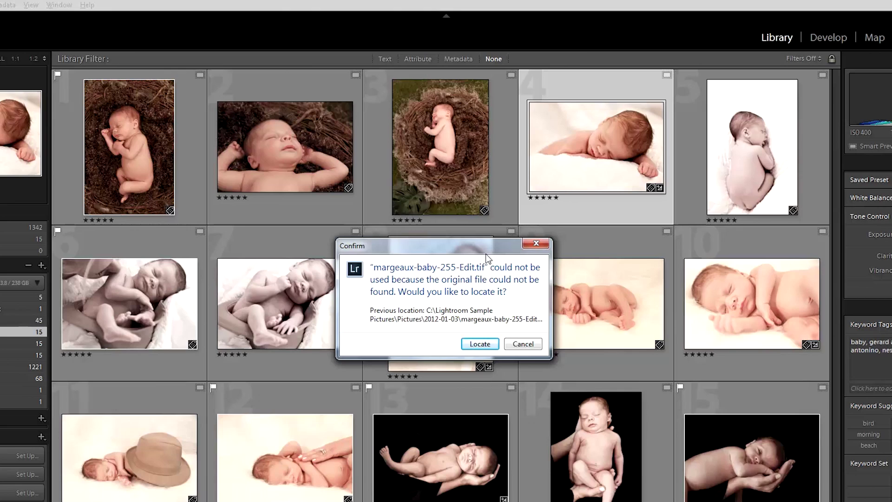
Step: Locate the fourth photo's missing original in the 2012-01-03 folder under Lightroom Sample Pictures, with Find nearby missing photos enabled
{"action": "left_click_drag", "start_coordinate": [486, 252], "coordinate": [507, 171]}
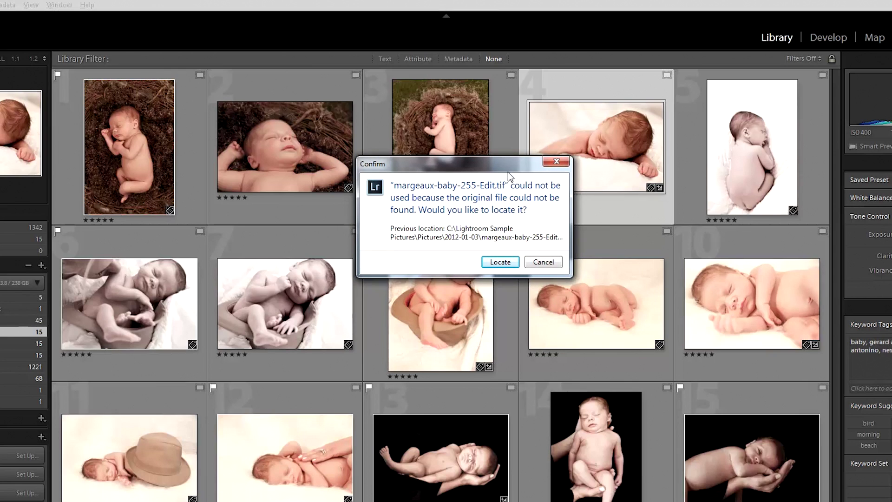
{"action": "left_click", "coordinate": [500, 262]}
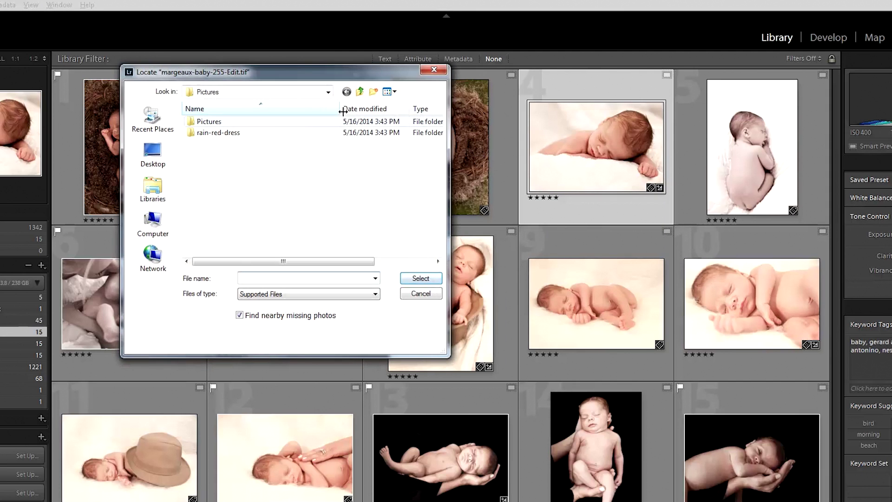
{"action": "left_click", "coordinate": [360, 92]}
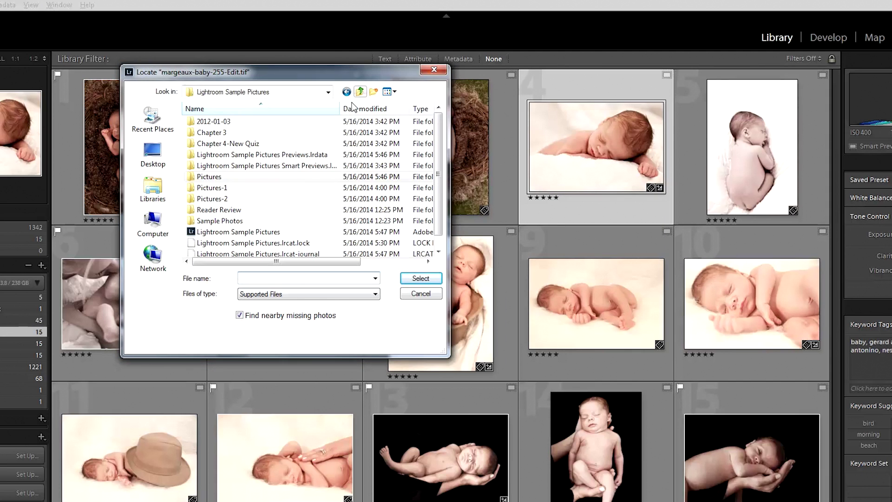
{"action": "double_click", "coordinate": [239, 121]}
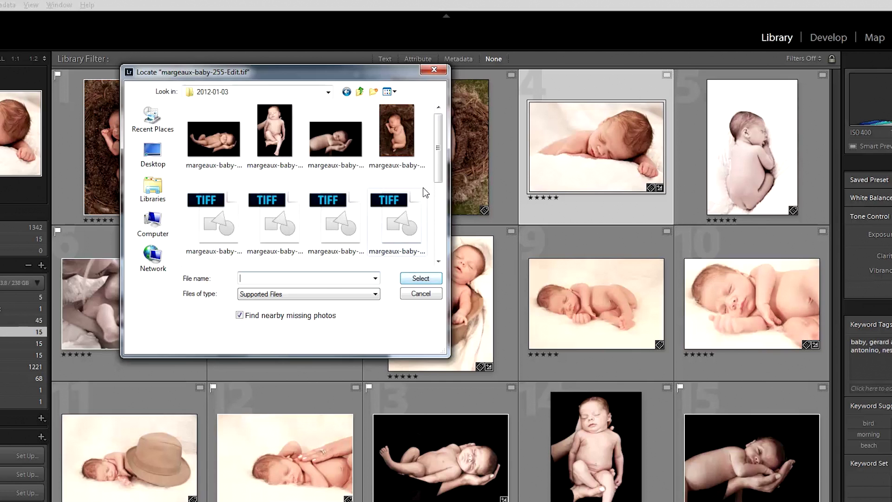
{"action": "mouse_move", "coordinate": [439, 180]}
{"action": "left_mouse_down"}
{"action": "mouse_move", "coordinate": [433, 261]}
{"action": "mouse_move", "coordinate": [438, 181]}
{"action": "left_mouse_up"}
{"action": "left_click", "coordinate": [352, 211]}
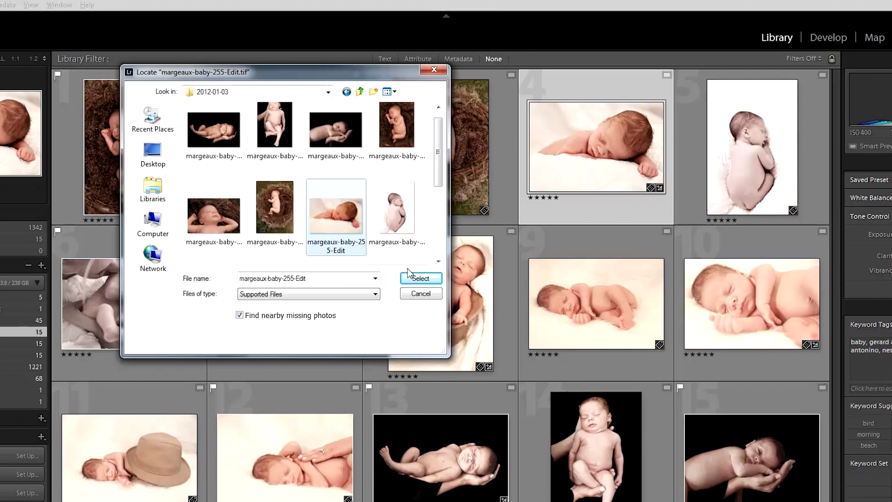
{"action": "left_click", "coordinate": [419, 278]}
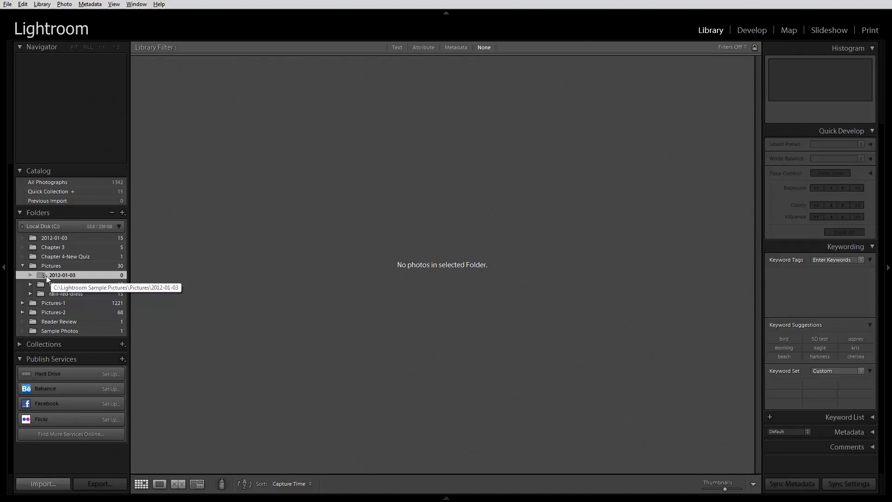
Step: Relink the missing 2012-01-03 folder inside Pictures to the 2012-01-03 folder in Lightroom Sample Pictures and merge the two
{"action": "left_click", "coordinate": [93, 238]}
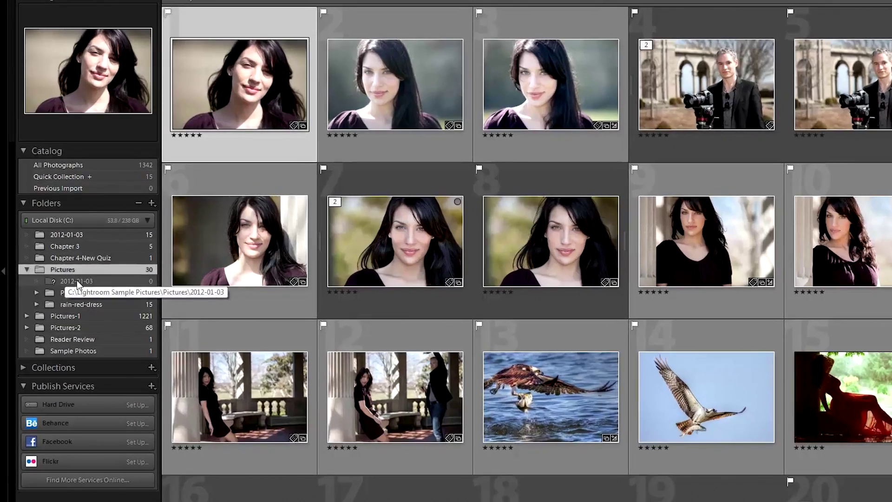
{"action": "right_click", "coordinate": [63, 274]}
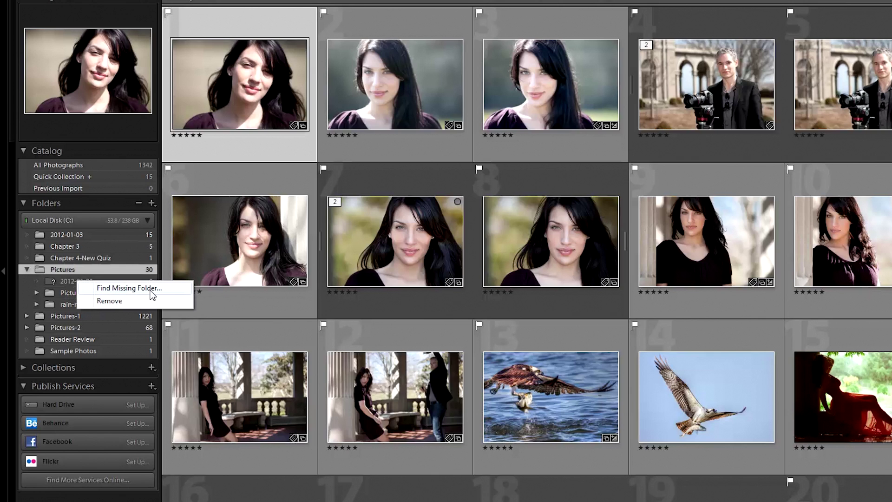
{"action": "left_click", "coordinate": [166, 289]}
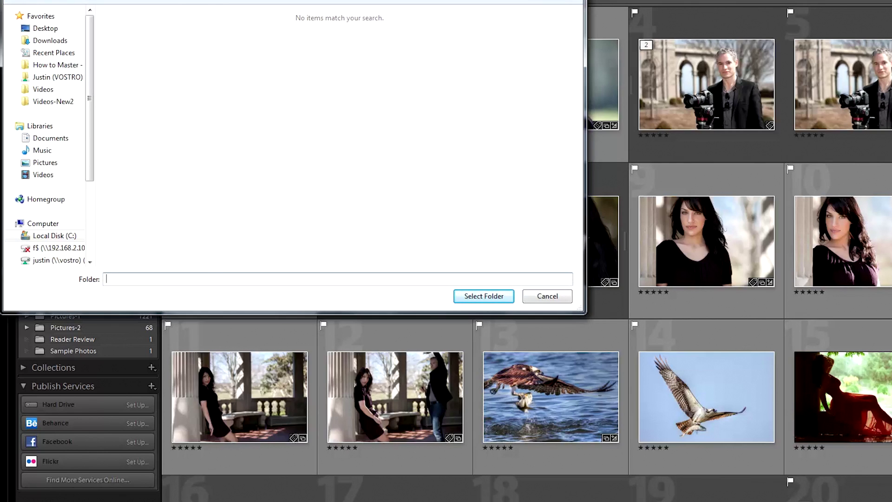
{"action": "left_click", "coordinate": [155, 30]}
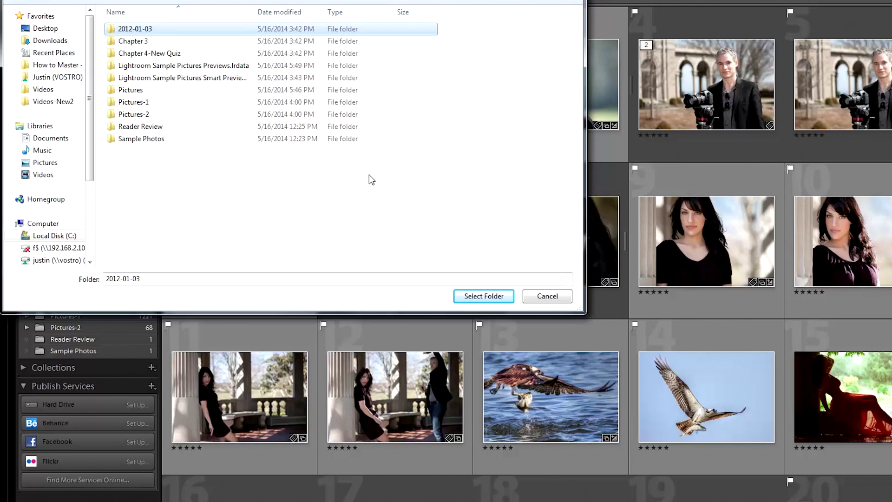
{"action": "left_click", "coordinate": [489, 296]}
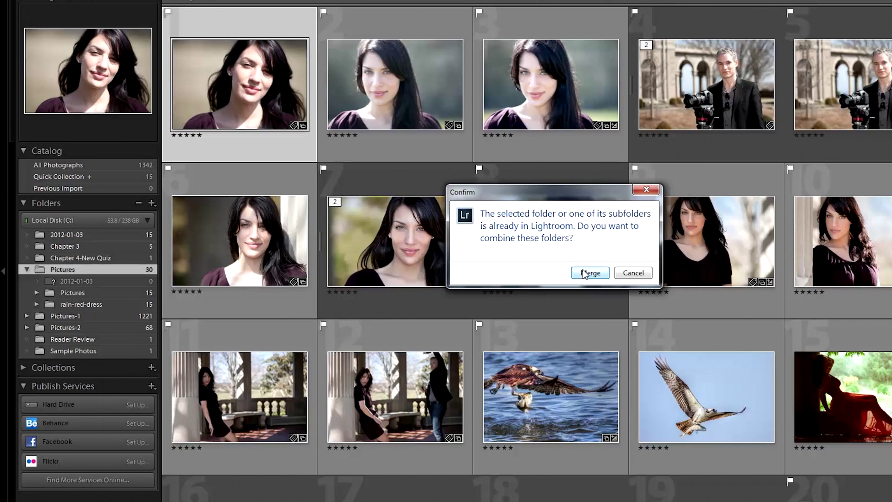
{"action": "left_click_drag", "start_coordinate": [580, 187], "coordinate": [598, 153]}
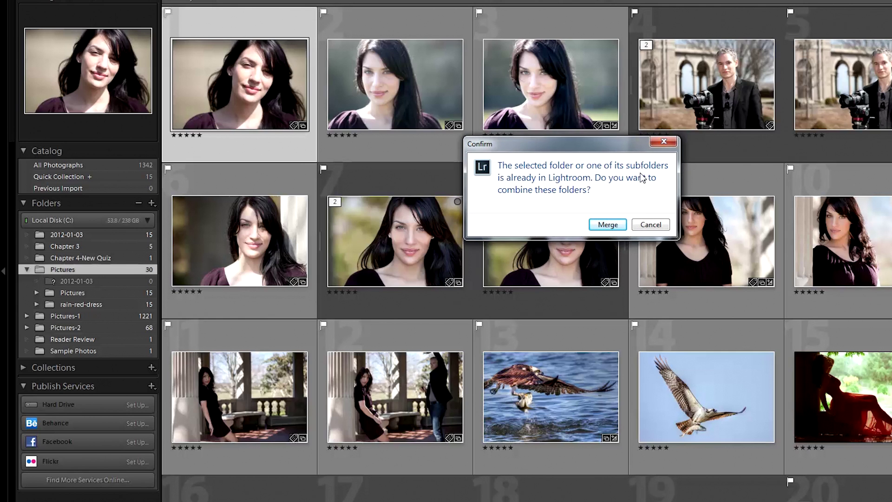
{"action": "left_click", "coordinate": [619, 226]}
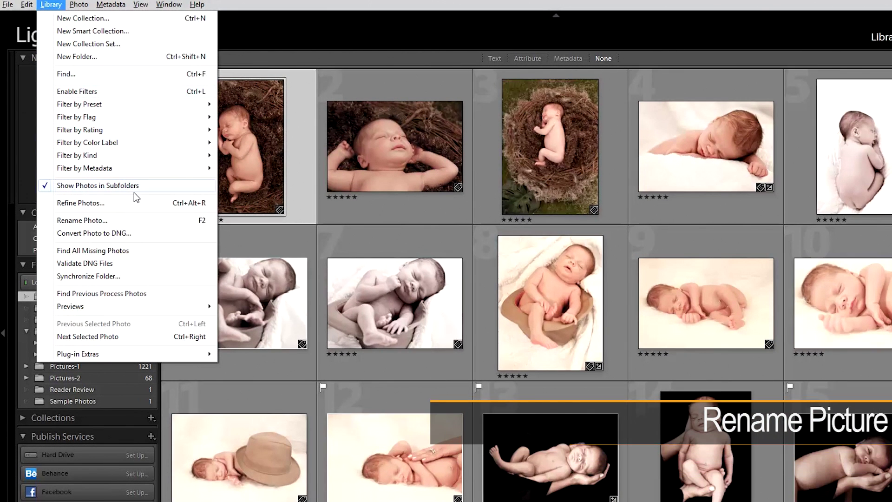
Step: Rename the first photo using the Custom Name (x of y) template with the custom text Baby
{"action": "left_click", "coordinate": [137, 222]}
{"action": "left_click", "coordinate": [665, 296]}
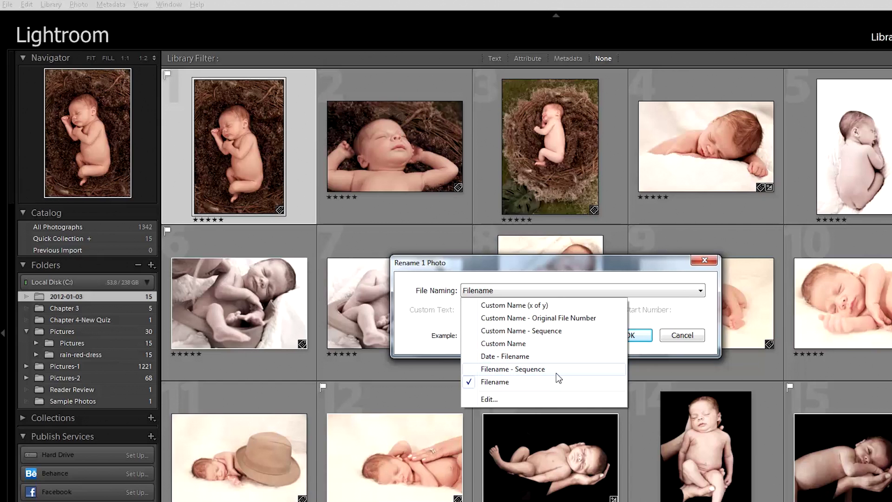
{"action": "left_click", "coordinate": [553, 390]}
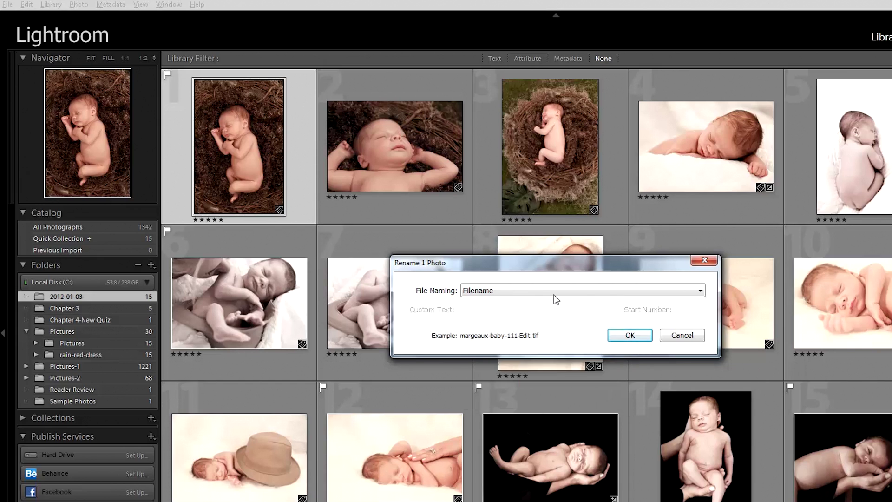
{"action": "left_click", "coordinate": [486, 296]}
{"action": "left_click", "coordinate": [486, 295]}
{"action": "left_click", "coordinate": [486, 295]}
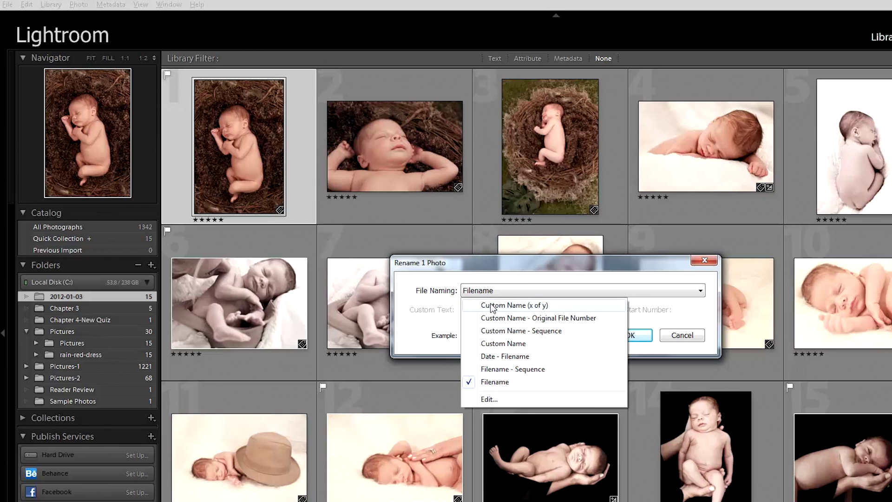
{"action": "left_click", "coordinate": [494, 306]}
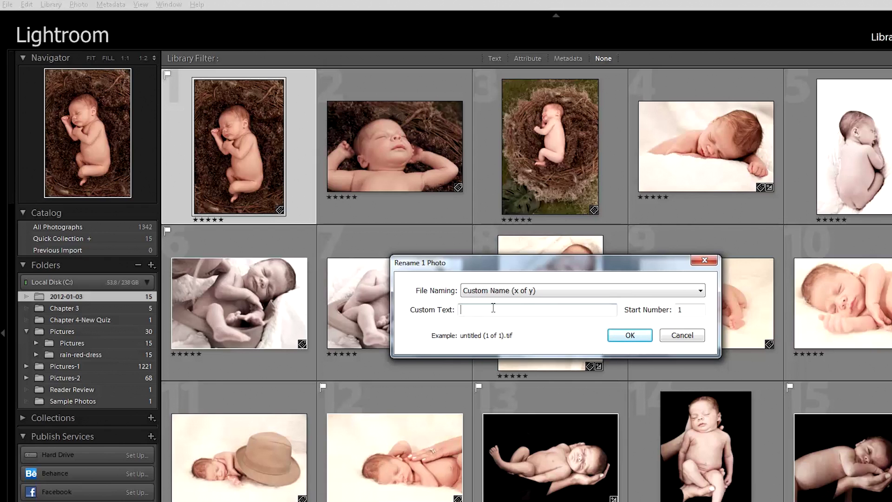
{"action": "type", "text": "Baby"}
{"action": "left_click", "coordinate": [628, 335]}
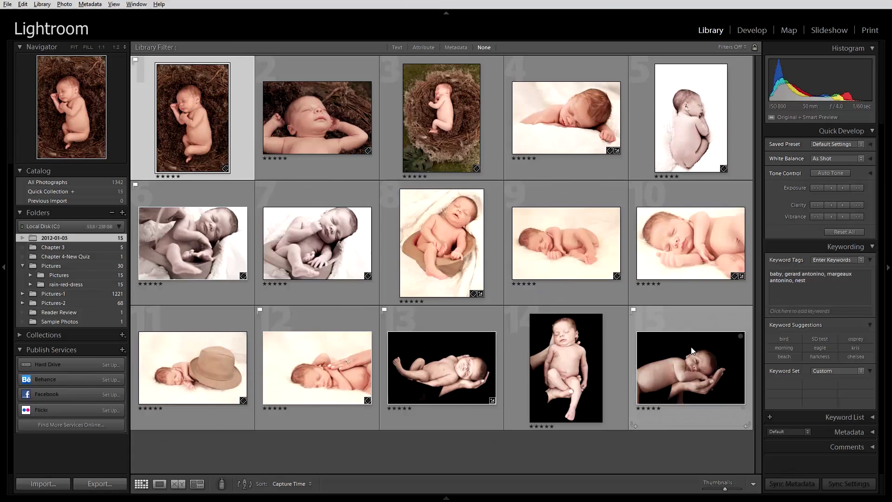
Step: Rename all photos in the 2012-01-03 folder as Baby with the Custom Name (x of y) template, starting at number 50
{"action": "key", "text": "ctrl+a"}
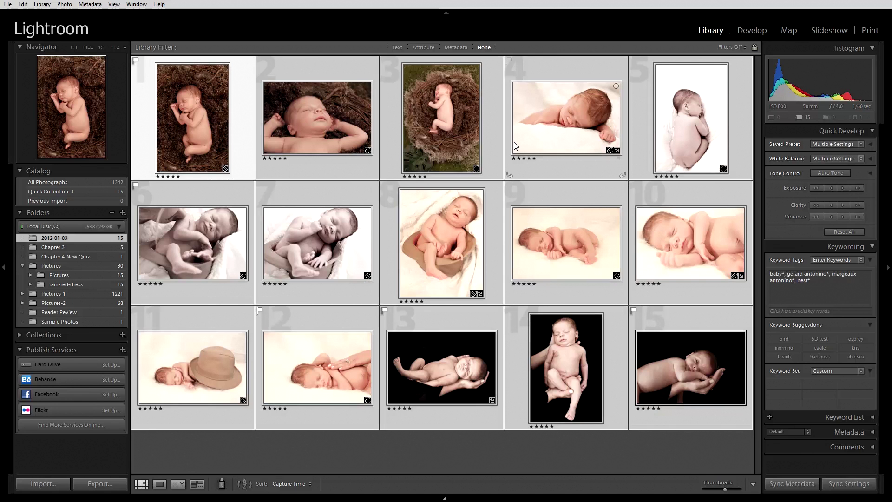
{"action": "key", "text": "F2"}
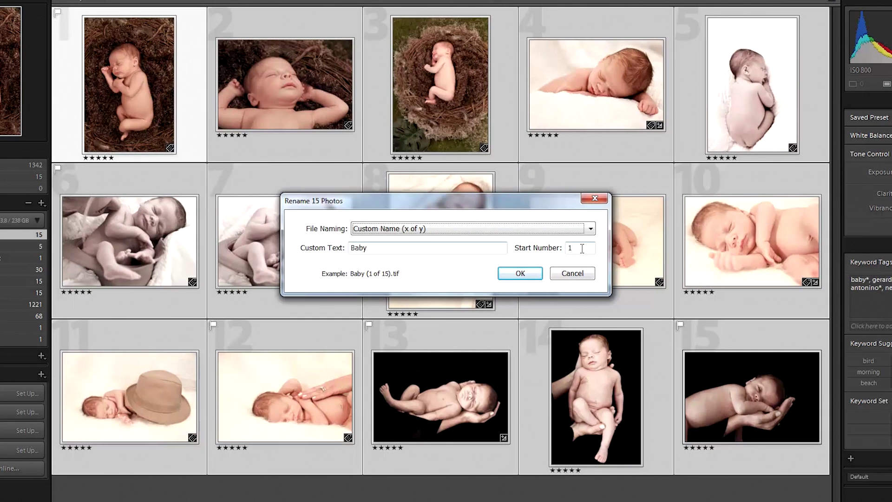
{"action": "left_click", "coordinate": [582, 248]}
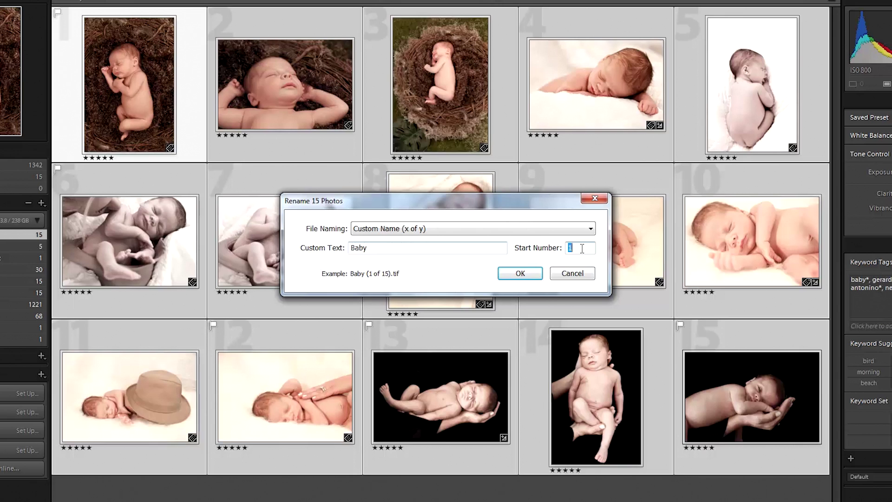
{"action": "left_click", "coordinate": [522, 226]}
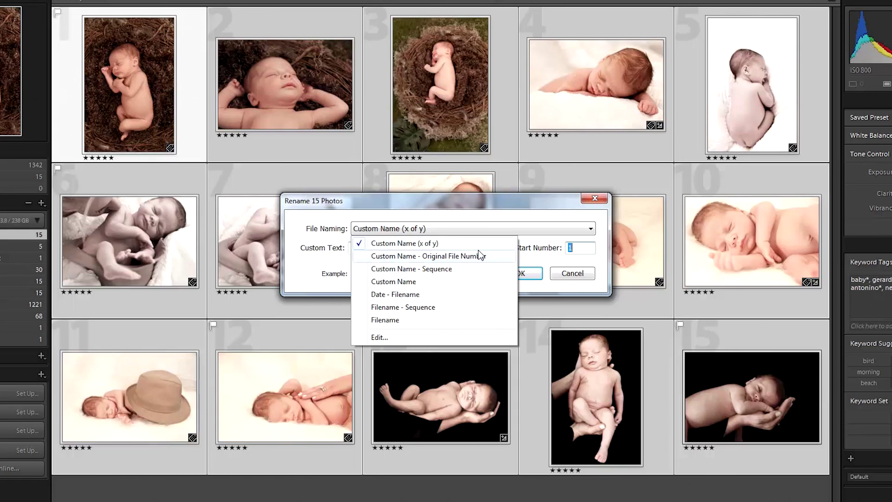
{"action": "left_click", "coordinate": [475, 243]}
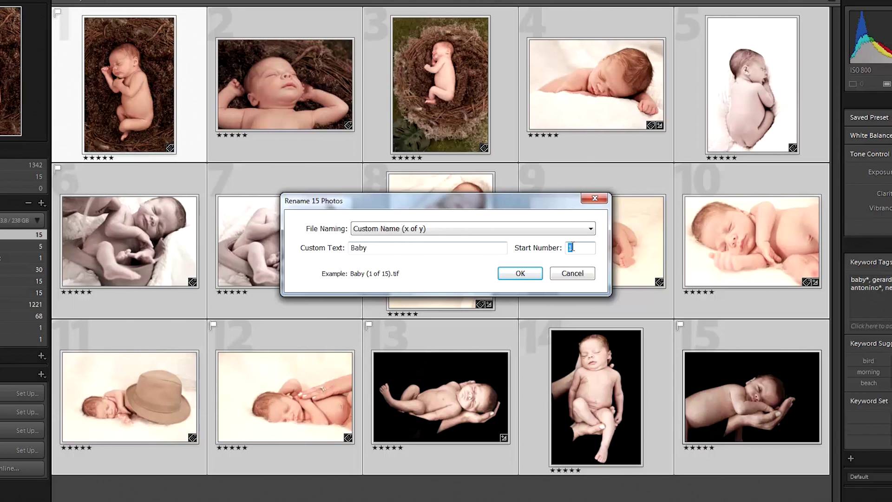
{"action": "type", "text": "58"}
{"action": "left_click", "coordinate": [529, 271]}
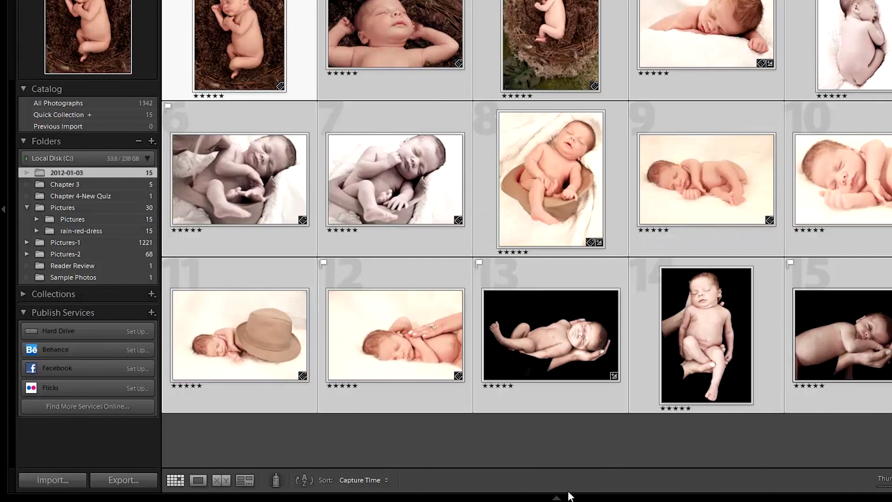
Step: Reveal the filmstrip and check the new file names of the first few photos
{"action": "mouse_move", "coordinate": [559, 497]}
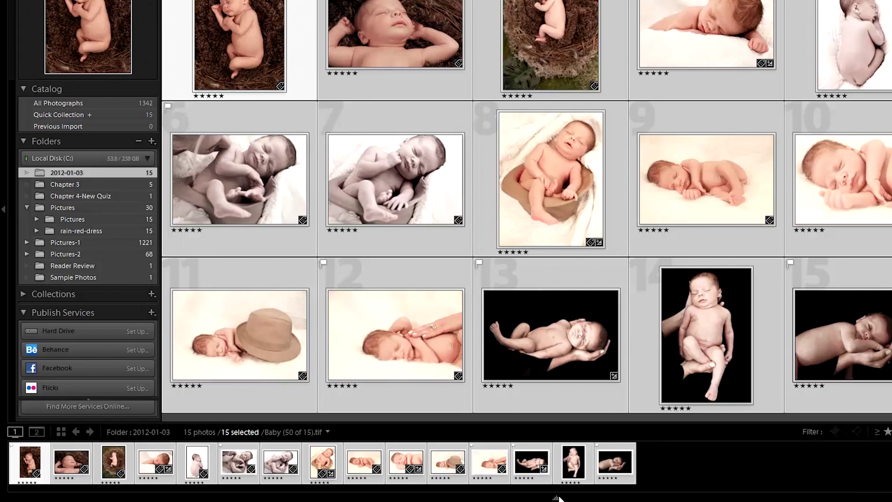
{"action": "key", "text": "t"}
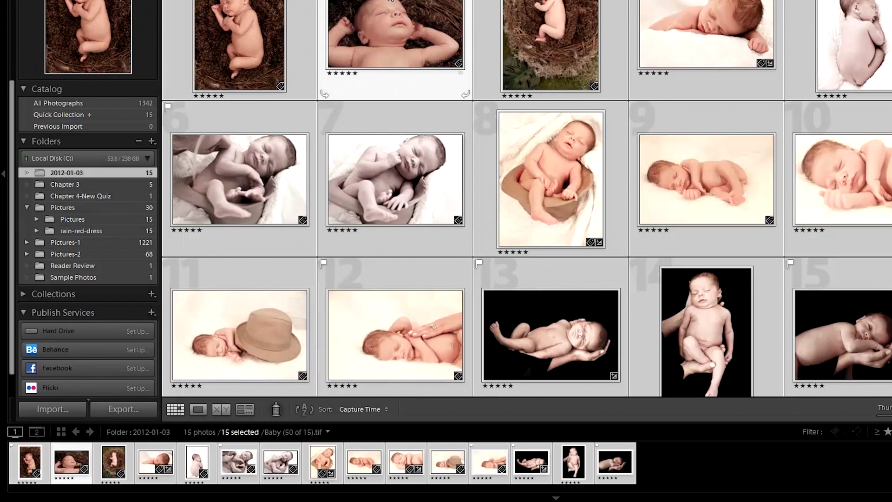
{"action": "left_click", "coordinate": [394, 84]}
{"action": "left_click", "coordinate": [548, 12]}
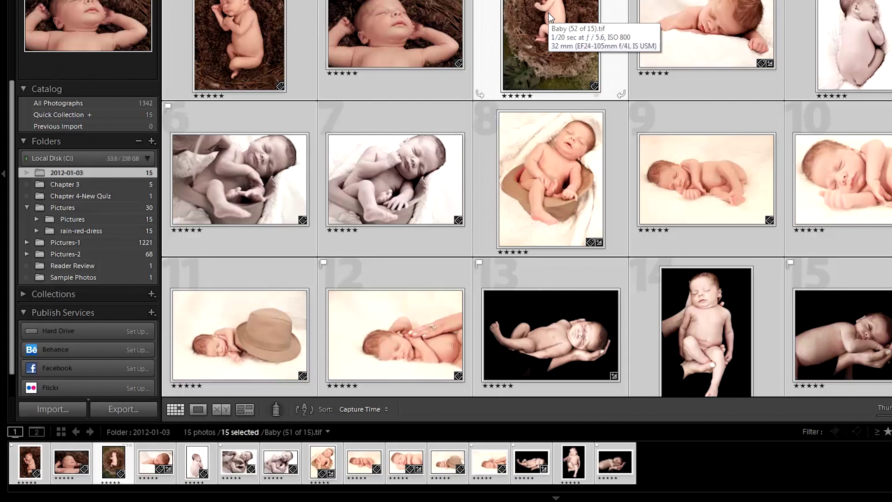
{"action": "left_click", "coordinate": [673, 21]}
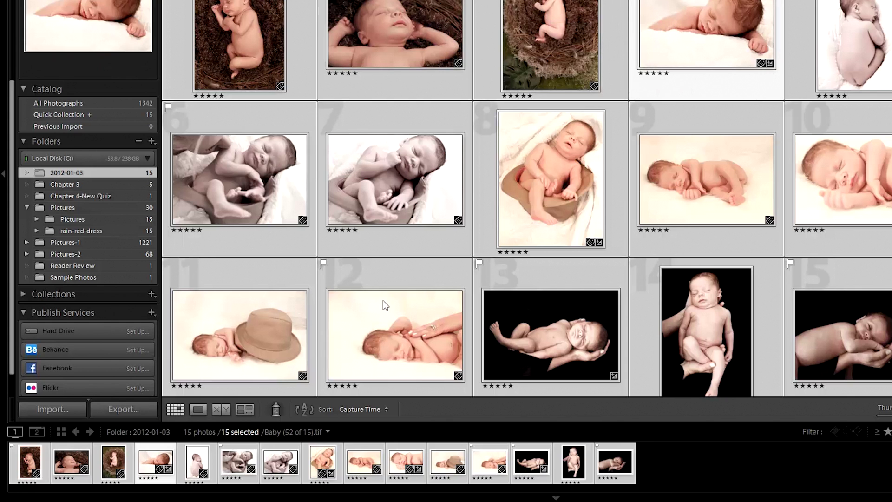